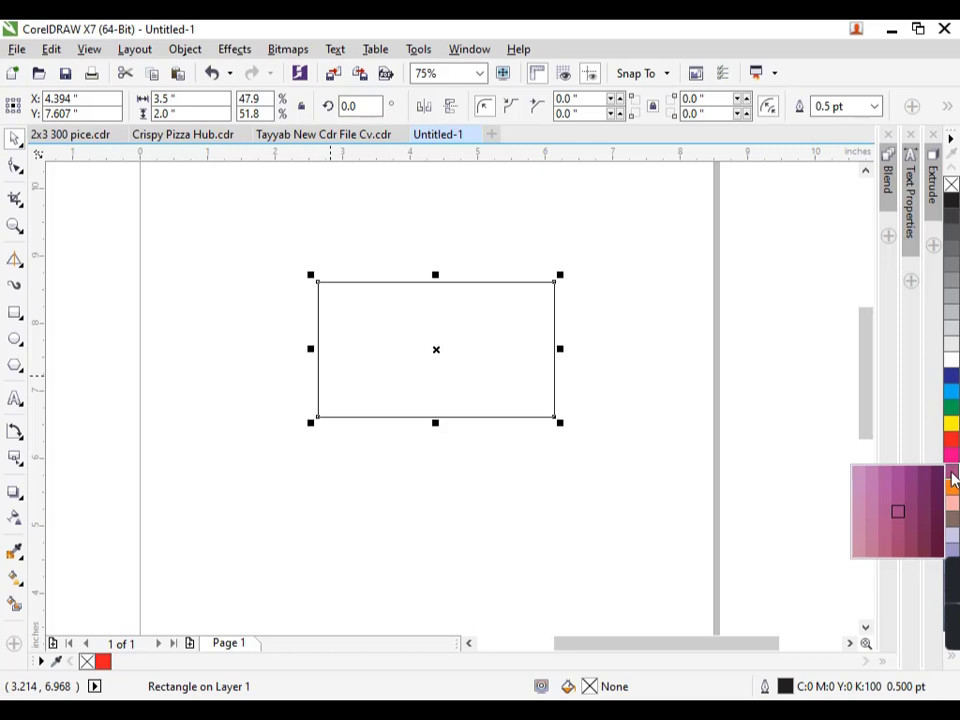
- Fill the 3.5 by 2 in rectangle with a horizontal gradient from dark purple to white, shifting the midpoint toward white
{"action": "left_click", "coordinate": [936, 480]}
{"action": "scroll", "coordinate": [546, 366], "scroll_direction": "up", "scroll_amount": 2}
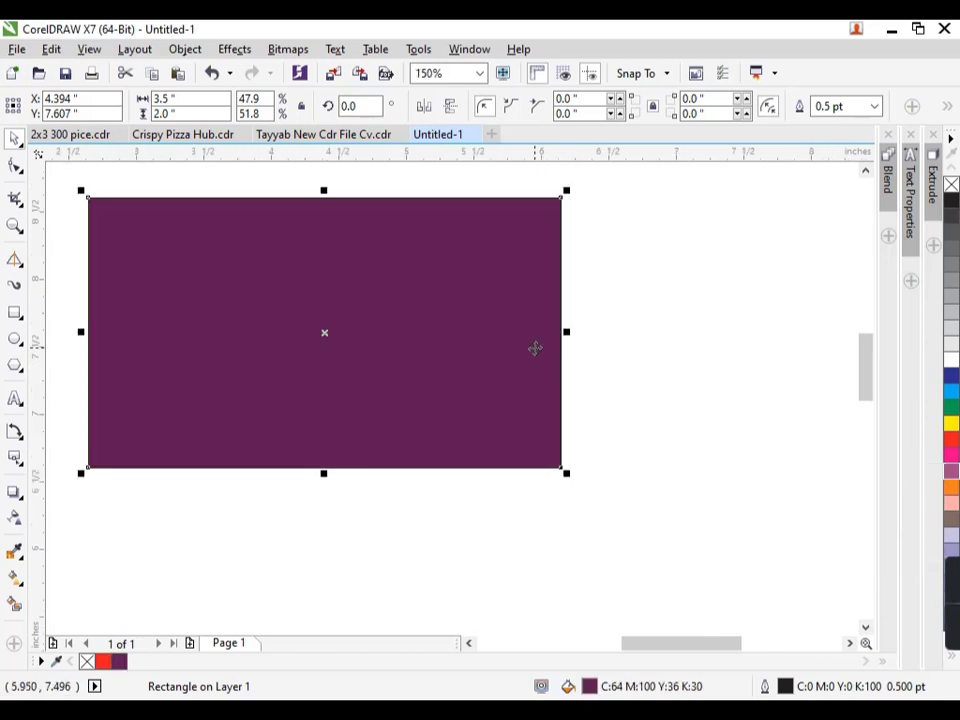
{"action": "key", "text": "F11"}
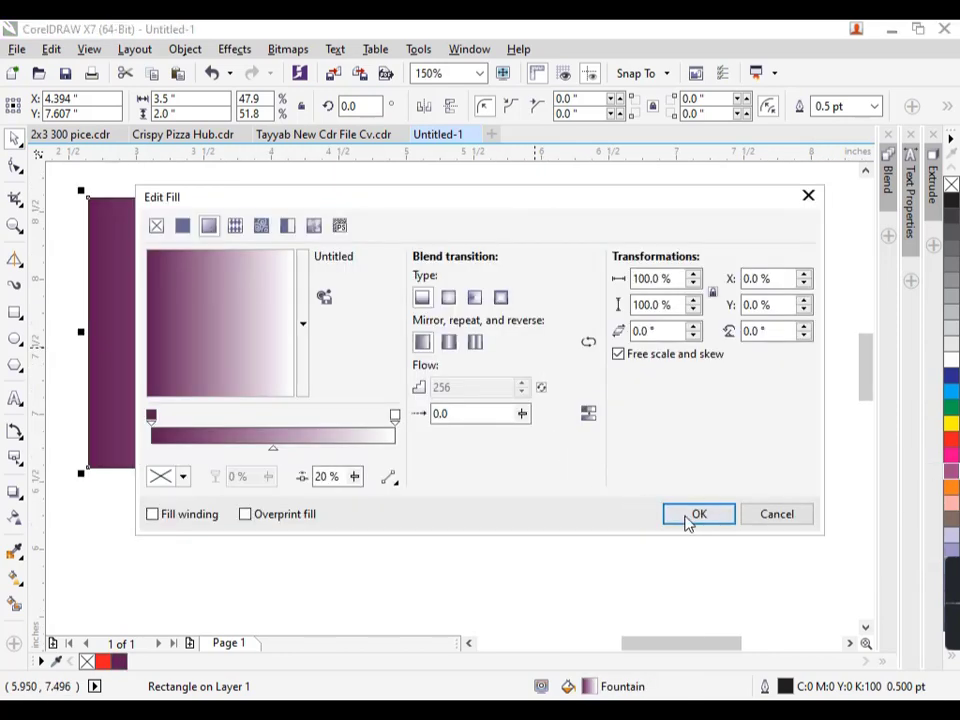
{"action": "left_click_drag", "start_coordinate": [272, 448], "coordinate": [343, 449]}
{"action": "left_click", "coordinate": [717, 514]}
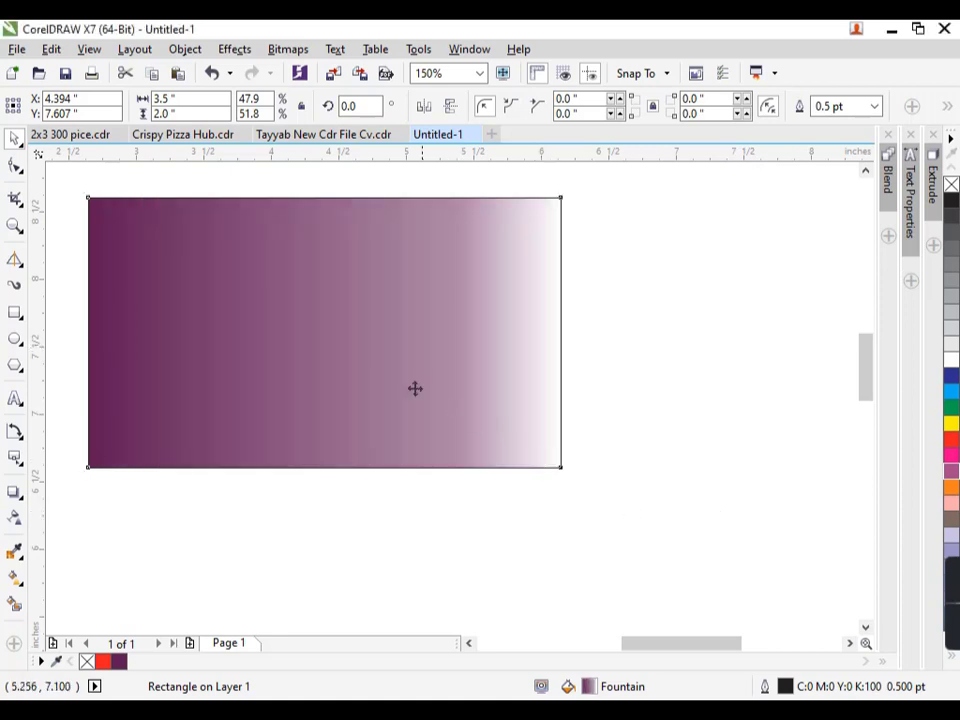
- Draw a rectangle about 2.01 by 0.55 in on the right half of the gradient background and fill it very dark purple
{"action": "scroll", "coordinate": [386, 377], "scroll_direction": "down", "scroll_amount": 2}
{"action": "left_click", "coordinate": [15, 312]}
{"action": "scroll", "coordinate": [258, 322], "scroll_direction": "up", "scroll_amount": 2}
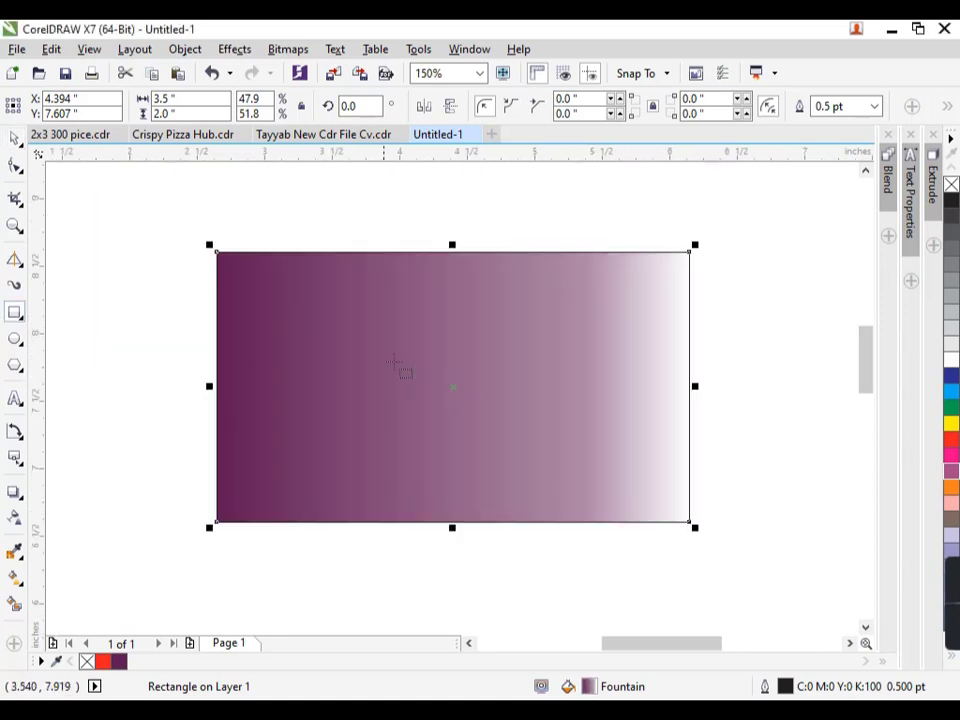
{"action": "mouse_move", "coordinate": [421, 352]}
{"action": "left_mouse_down"}
{"action": "mouse_move", "coordinate": [688, 424]}
{"action": "mouse_move", "coordinate": [675, 422]}
{"action": "left_mouse_up"}
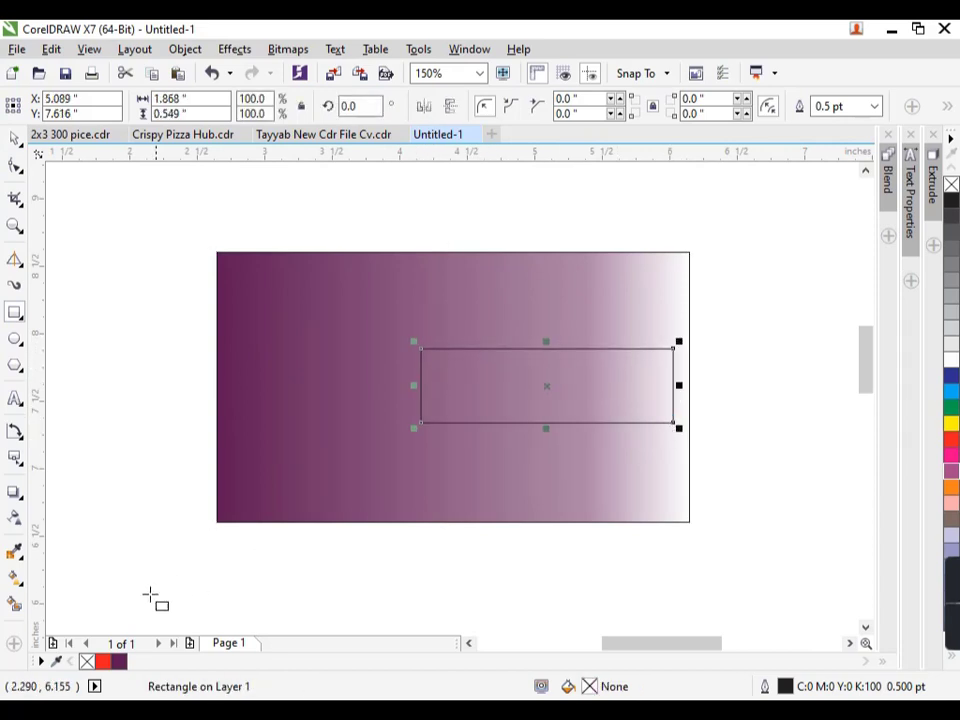
{"action": "left_click_drag", "start_coordinate": [124, 662], "coordinate": [204, 658]}
{"action": "left_click_drag", "start_coordinate": [414, 385], "coordinate": [392, 385]}
{"action": "key", "text": "space"}
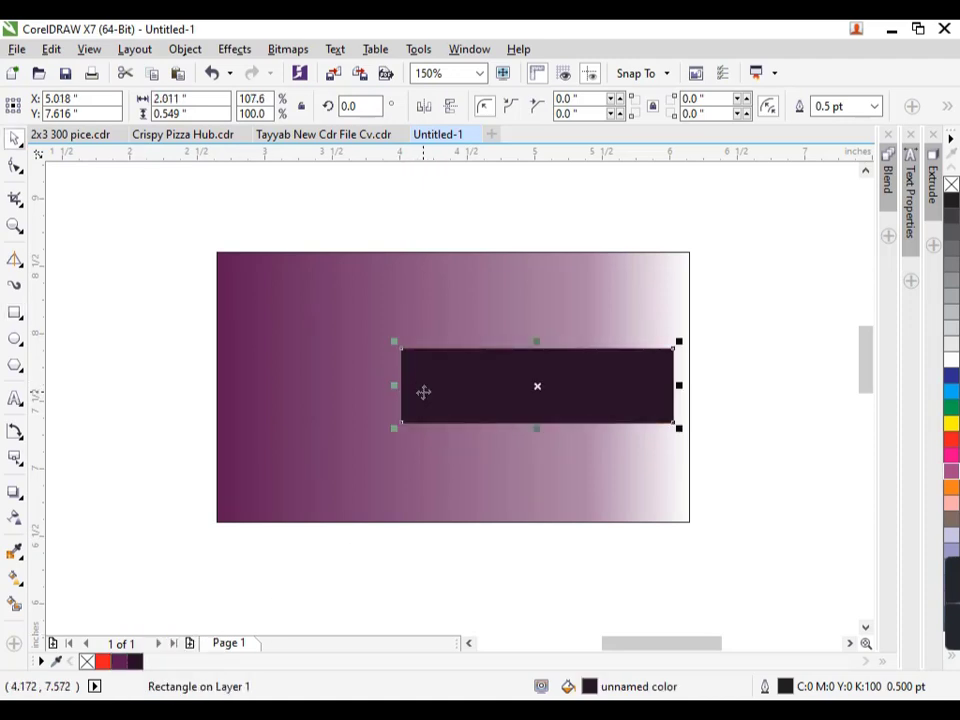
{"action": "left_click", "coordinate": [476, 570]}
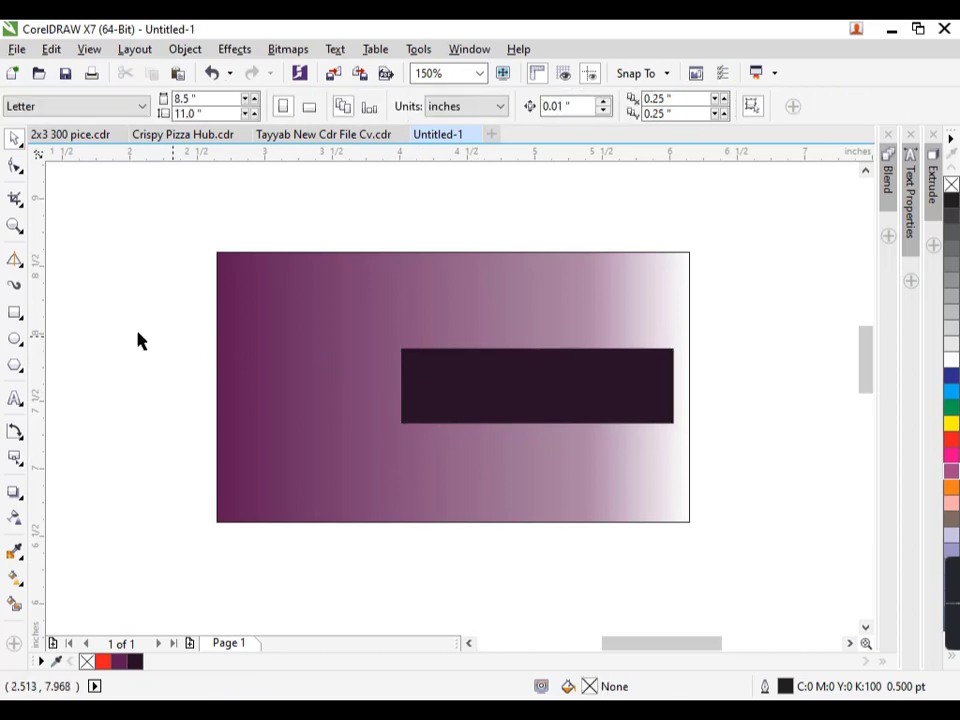
- Draw an 8-sided polygon about 1.19 by 1.10 in over the left end of the dark bar
{"action": "left_click", "coordinate": [15, 365]}
{"action": "left_click_drag", "start_coordinate": [268, 332], "coordinate": [405, 455]}
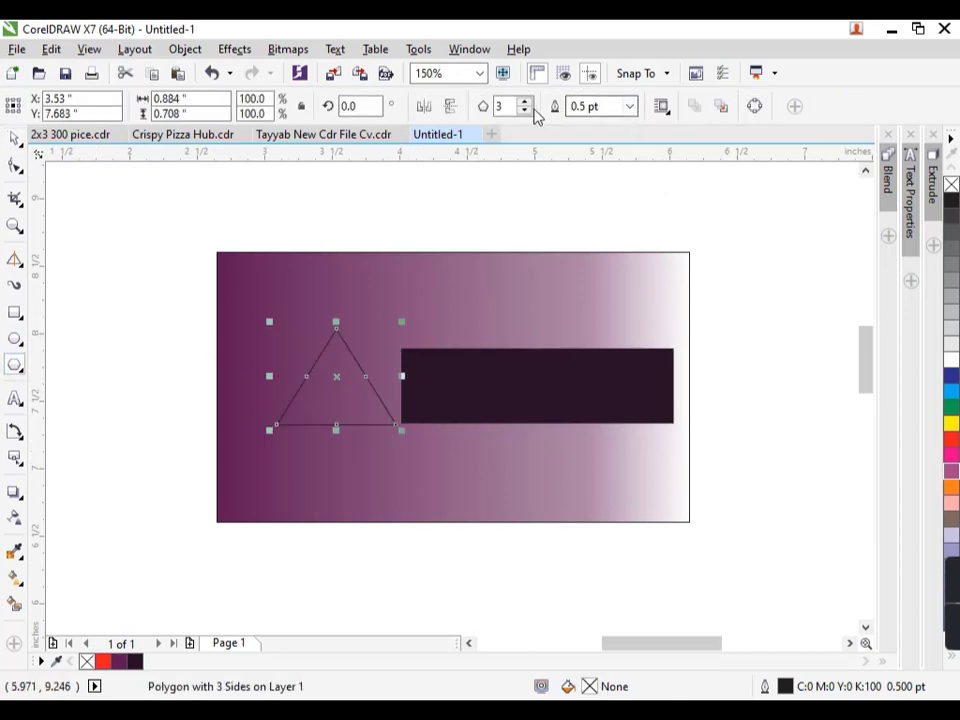
{"action": "scroll", "coordinate": [523, 106], "scroll_direction": "up", "scroll_amount": 9}
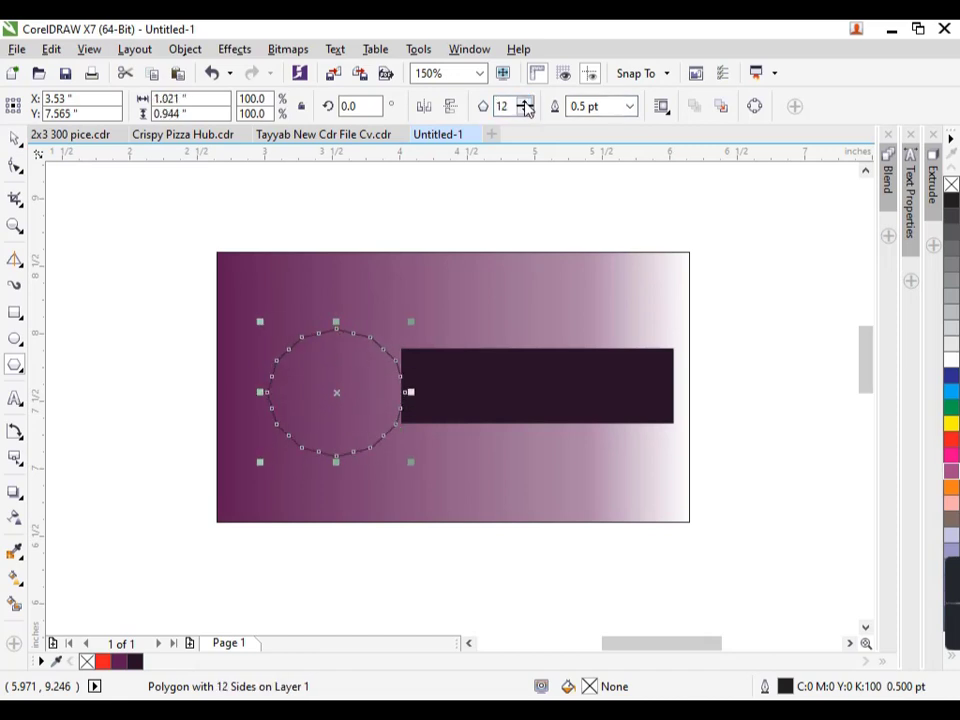
{"action": "scroll", "coordinate": [523, 106], "scroll_direction": "up", "scroll_amount": 2}
{"action": "scroll", "coordinate": [527, 110], "scroll_direction": "down", "scroll_amount": 6}
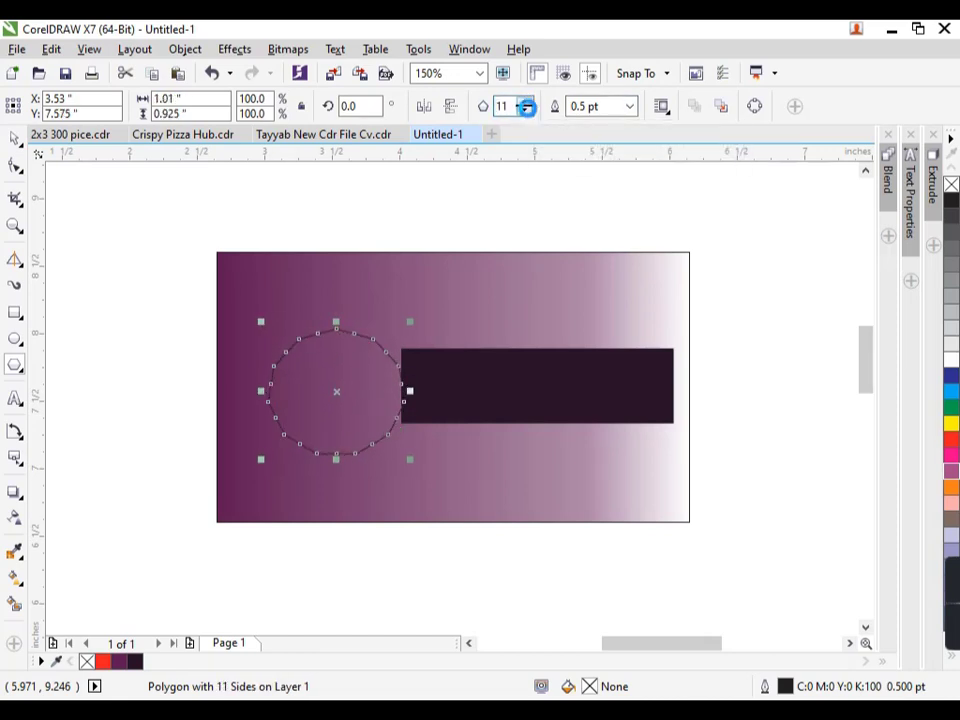
{"action": "left_click", "coordinate": [14, 138]}
{"action": "mouse_move", "coordinate": [260, 323]}
{"action": "left_mouse_down"}
{"action": "mouse_move", "coordinate": [246, 302]}
{"action": "mouse_move", "coordinate": [250, 310]}
{"action": "left_mouse_up"}
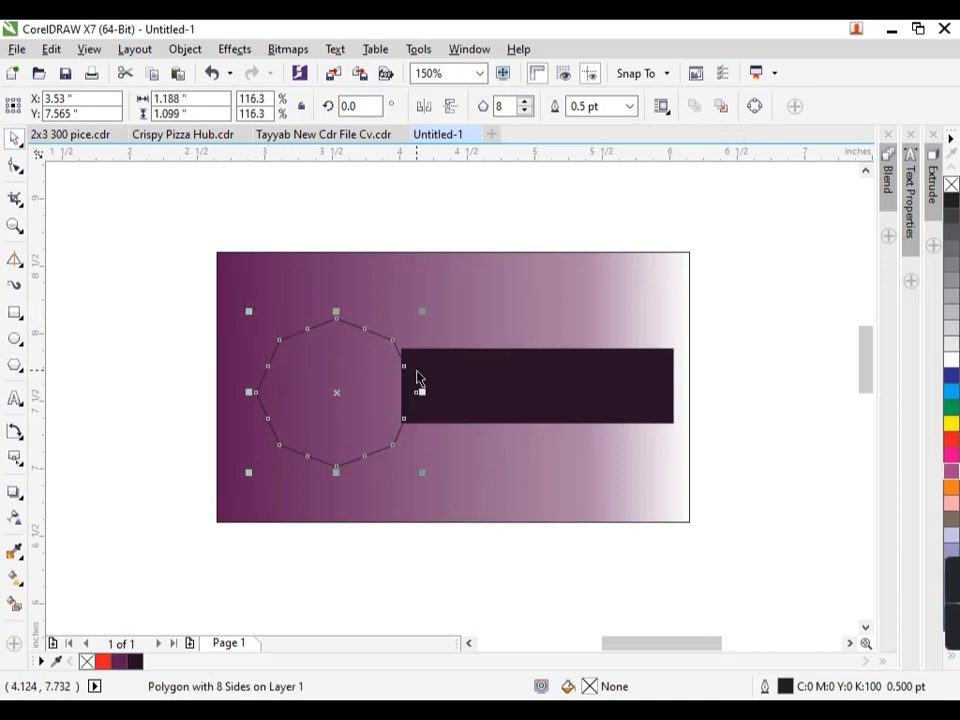
- Fill the octagon with a very dark shade of the document's purple
{"action": "left_click", "coordinate": [119, 661]}
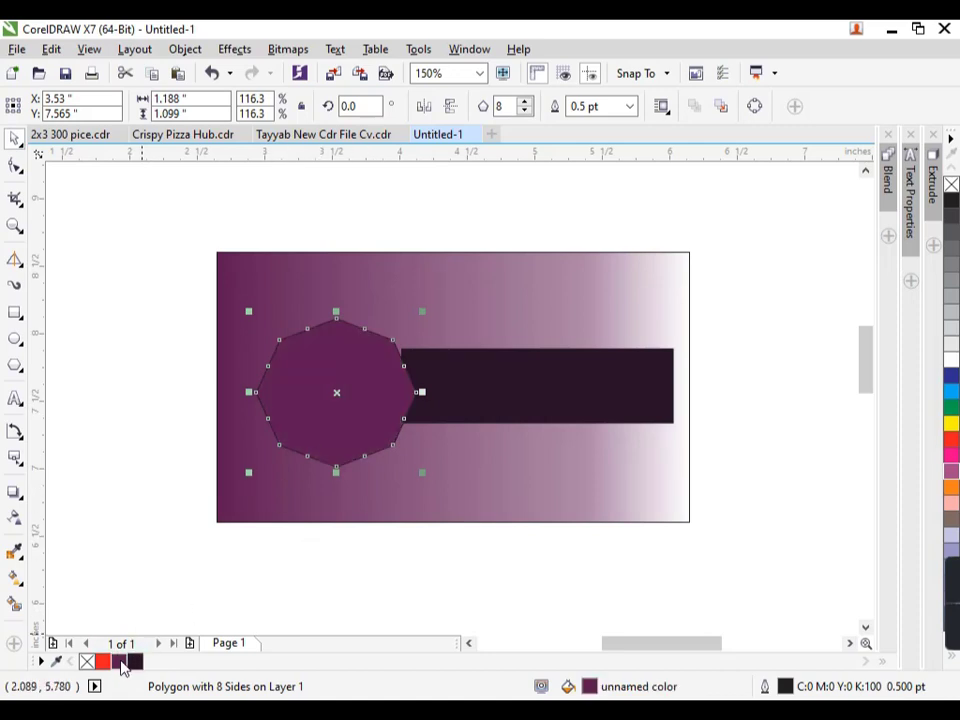
{"action": "left_click", "coordinate": [121, 664]}
{"action": "left_click", "coordinate": [208, 655]}
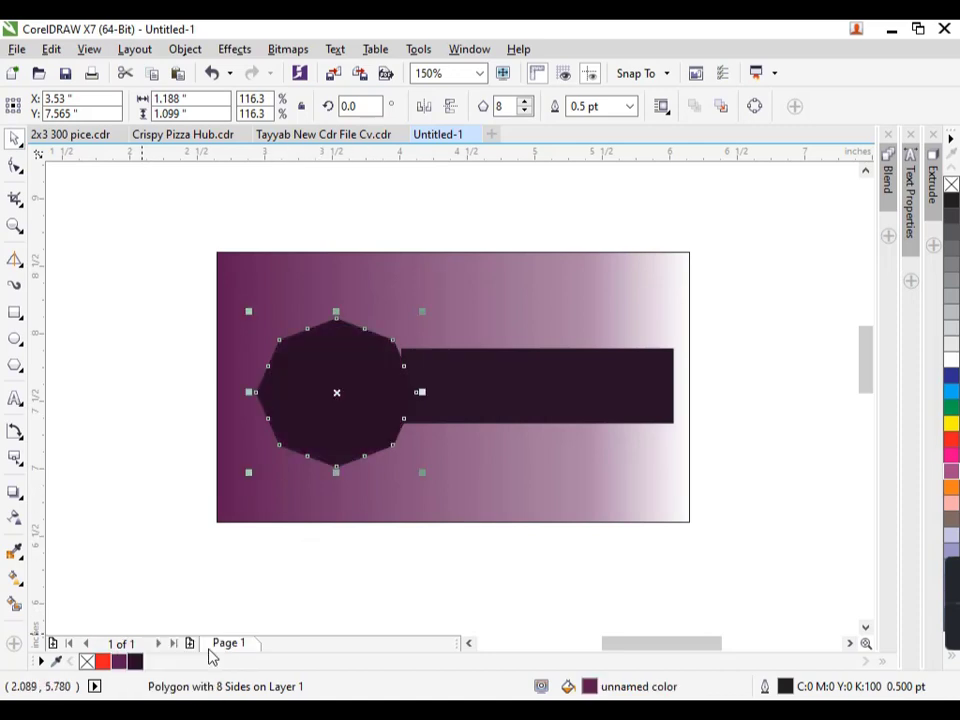
{"action": "left_click", "coordinate": [343, 551]}
{"action": "left_click", "coordinate": [355, 405]}
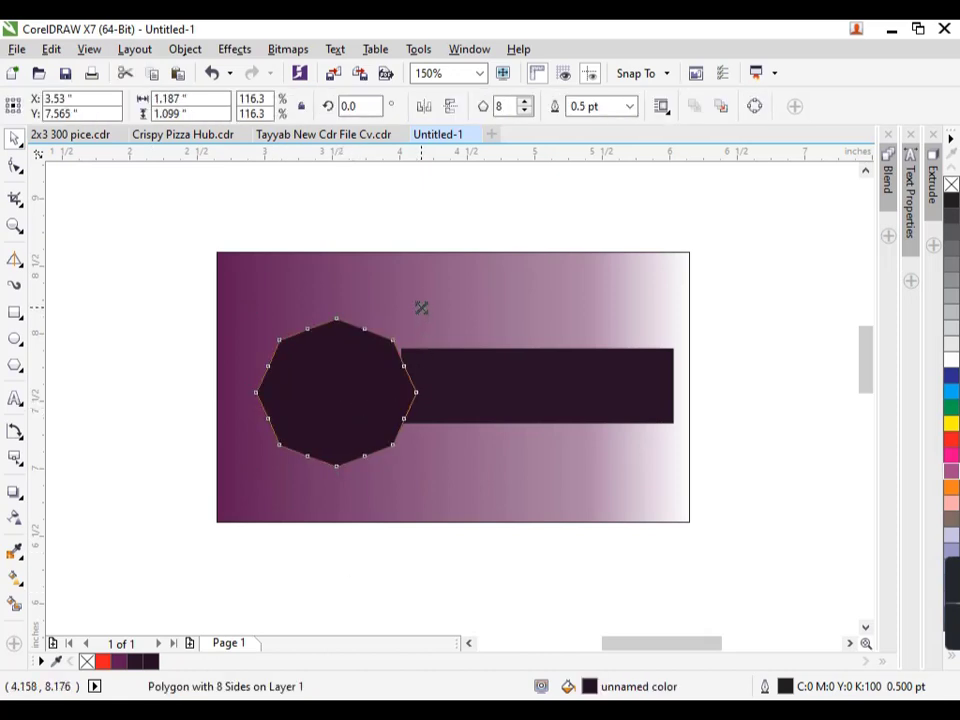
- Enlarge the polygon from its center to about 1.15 in high and reduce it to 6 sides
{"action": "left_click_drag", "start_coordinate": [421, 309], "coordinate": [427, 297]}
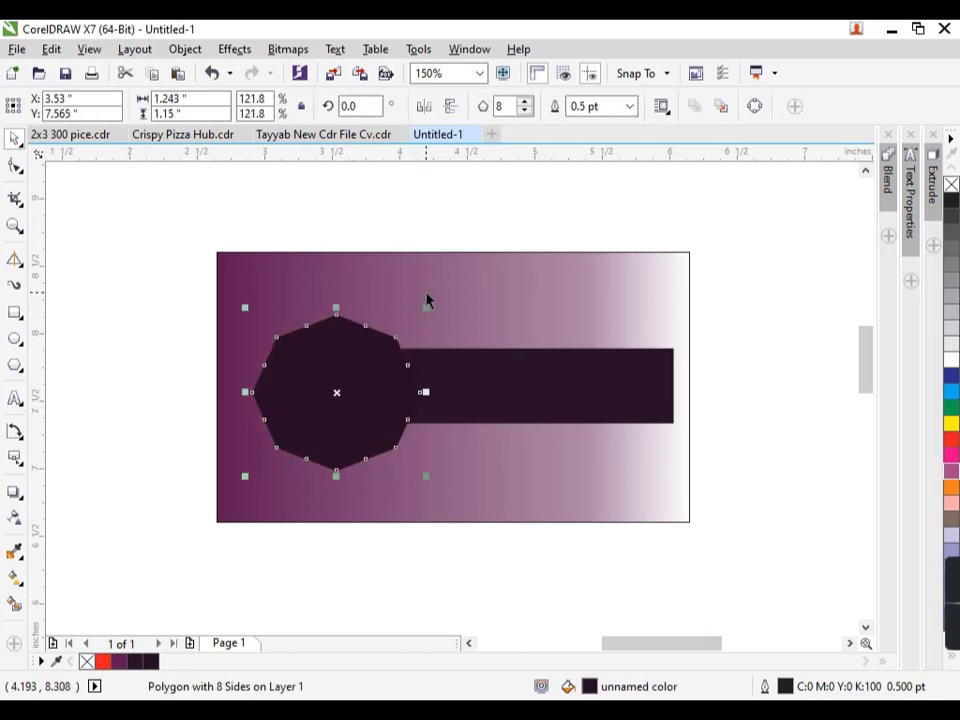
{"action": "left_click", "coordinate": [525, 112]}
{"action": "left_click", "coordinate": [525, 112]}
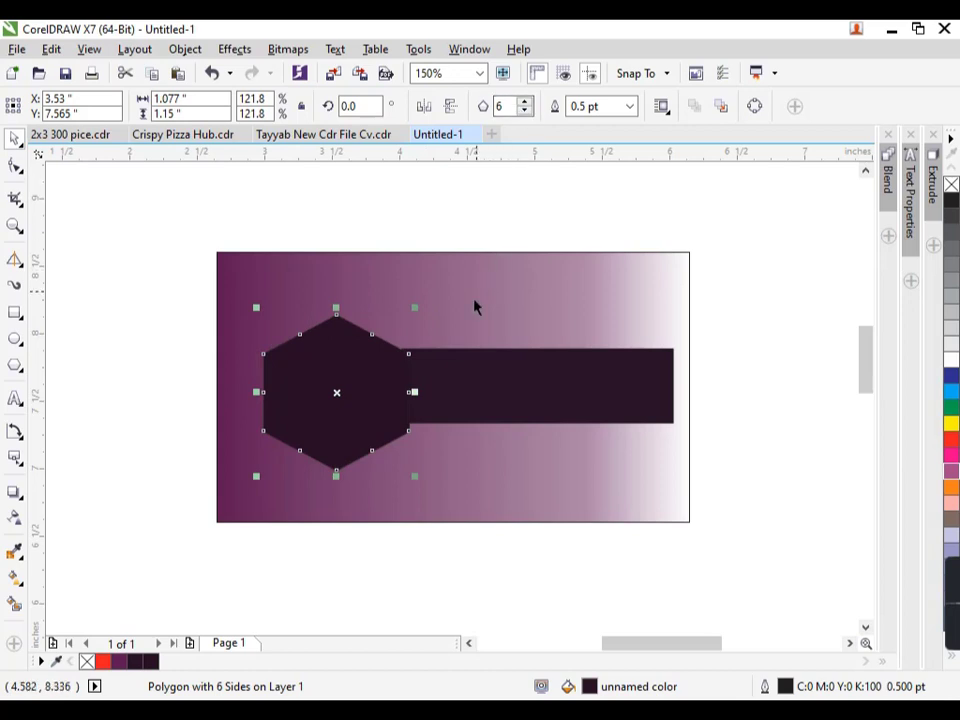
- Raise the hexagon slightly to line up with the bar and recolor it with a deep purple shade
{"action": "left_click", "coordinate": [468, 409]}
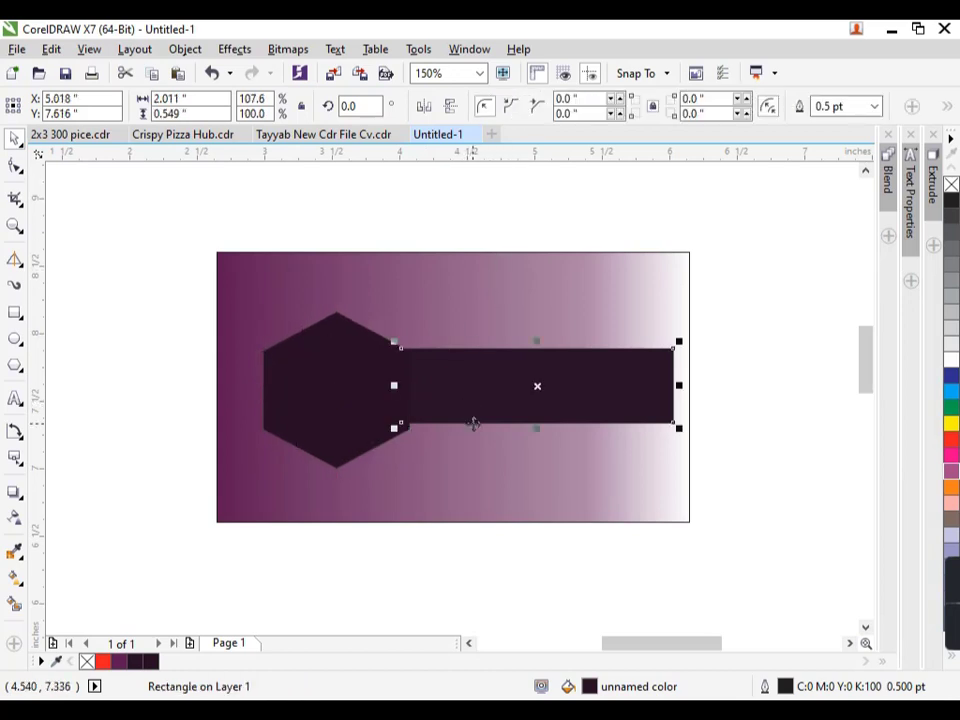
{"action": "left_click", "coordinate": [302, 406]}
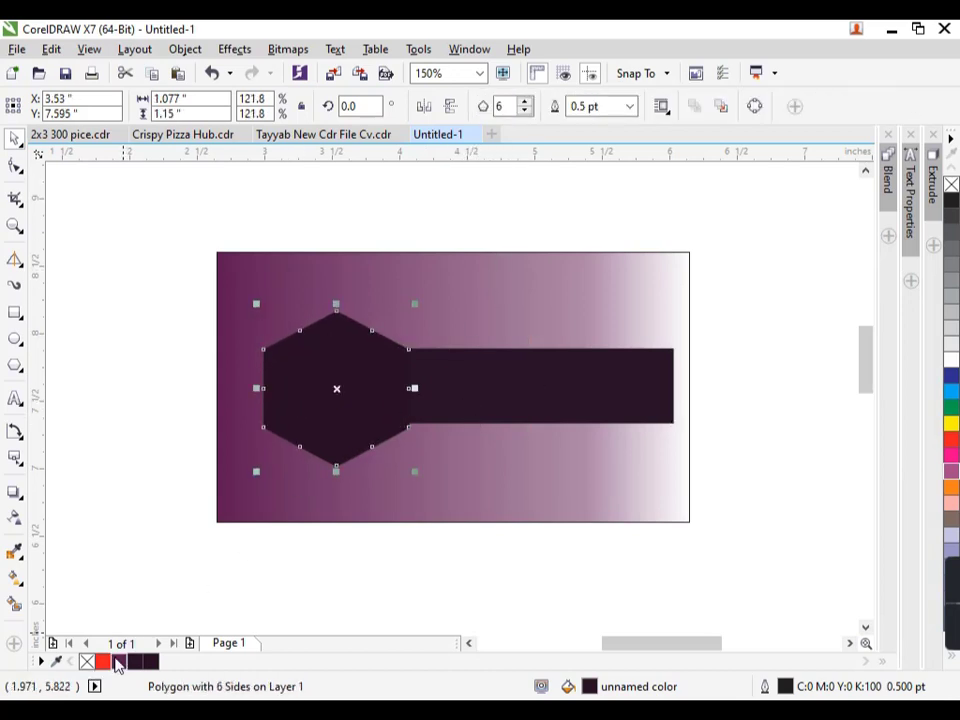
{"action": "left_click", "coordinate": [119, 661]}
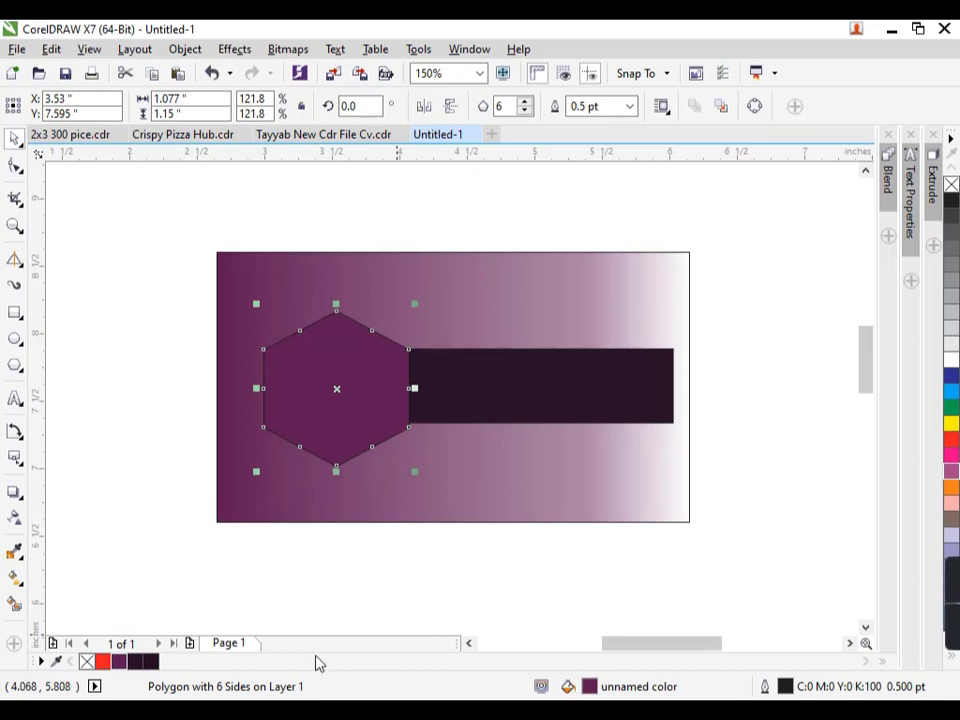
{"action": "left_click", "coordinate": [121, 662]}
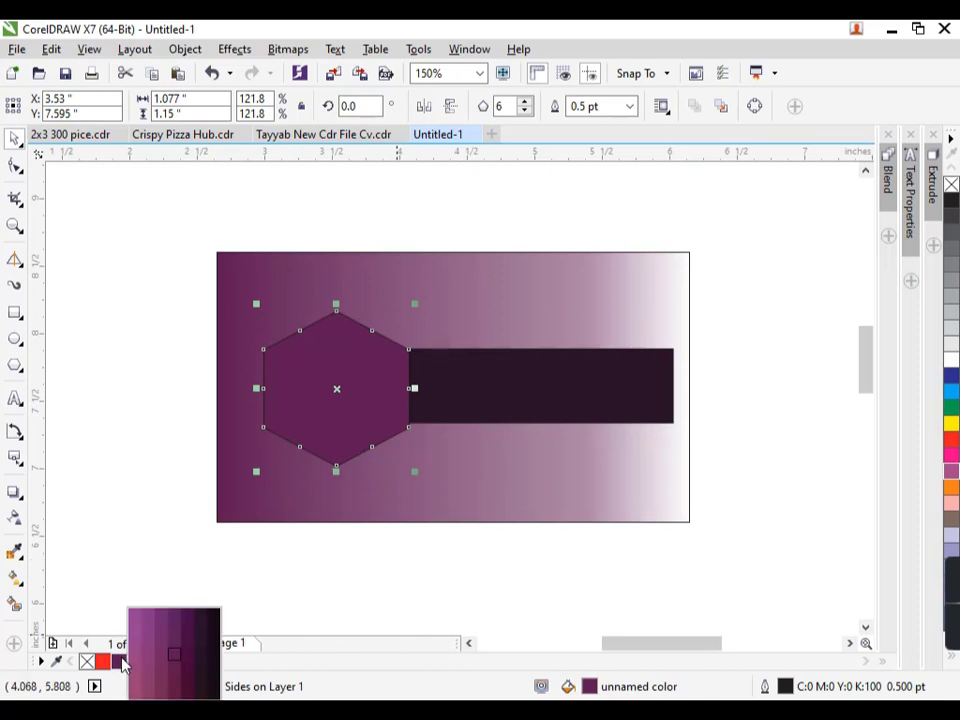
{"action": "left_click", "coordinate": [181, 667]}
{"action": "key", "text": "Escape"}
{"action": "left_click", "coordinate": [371, 396]}
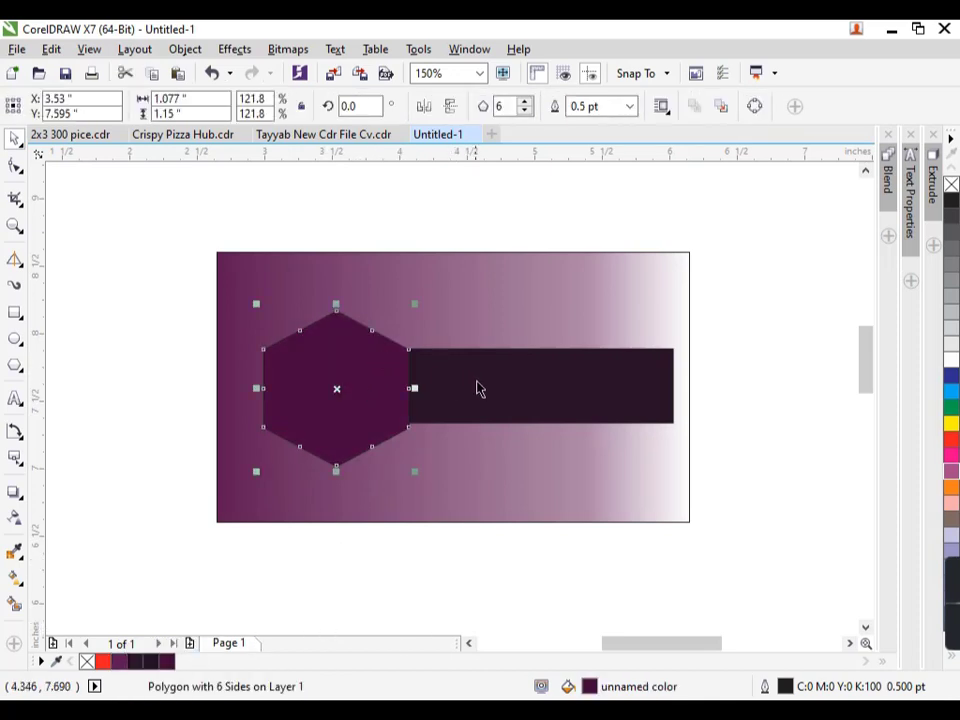
- Remove the outlines from both the hexagon and the dark bar
{"action": "left_click", "coordinate": [478, 388], "text": "shift"}
{"action": "right_click", "coordinate": [88, 661]}
{"action": "key", "text": "Escape"}
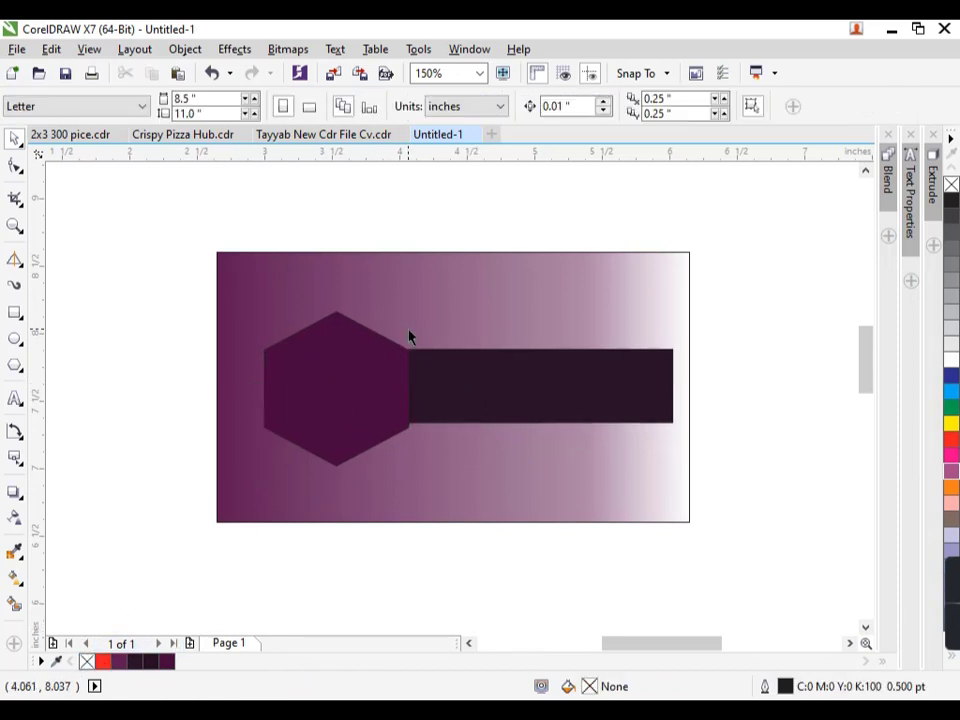
- Nudge the dark bar right and slightly down, leaving a narrow gap beside the hexagon
{"action": "left_click", "coordinate": [519, 404]}
{"action": "scroll", "coordinate": [519, 404], "scroll_direction": "up", "scroll_amount": 1}
{"action": "key", "text": "Right"}
{"action": "key", "text": "Down"}
{"action": "key", "text": "Down"}
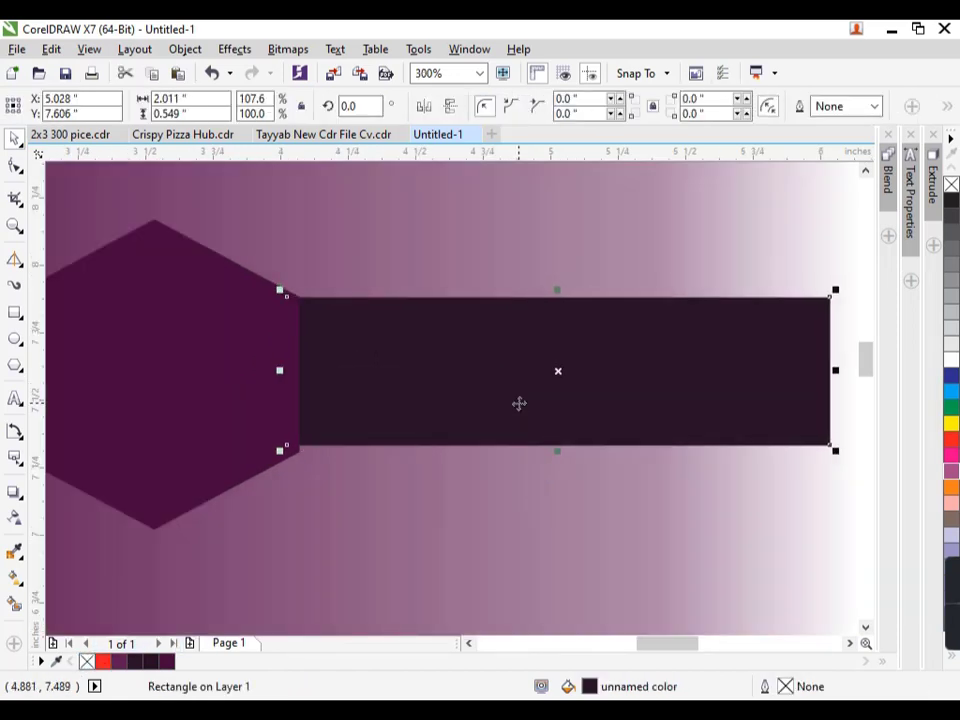
{"action": "key", "text": "Right"}
{"action": "key", "text": "Right"}
{"action": "key", "text": "Right"}
{"action": "key", "text": "Right"}
{"action": "key", "text": "Right"}
{"action": "key", "text": "Right"}
{"action": "key", "text": "Right"}
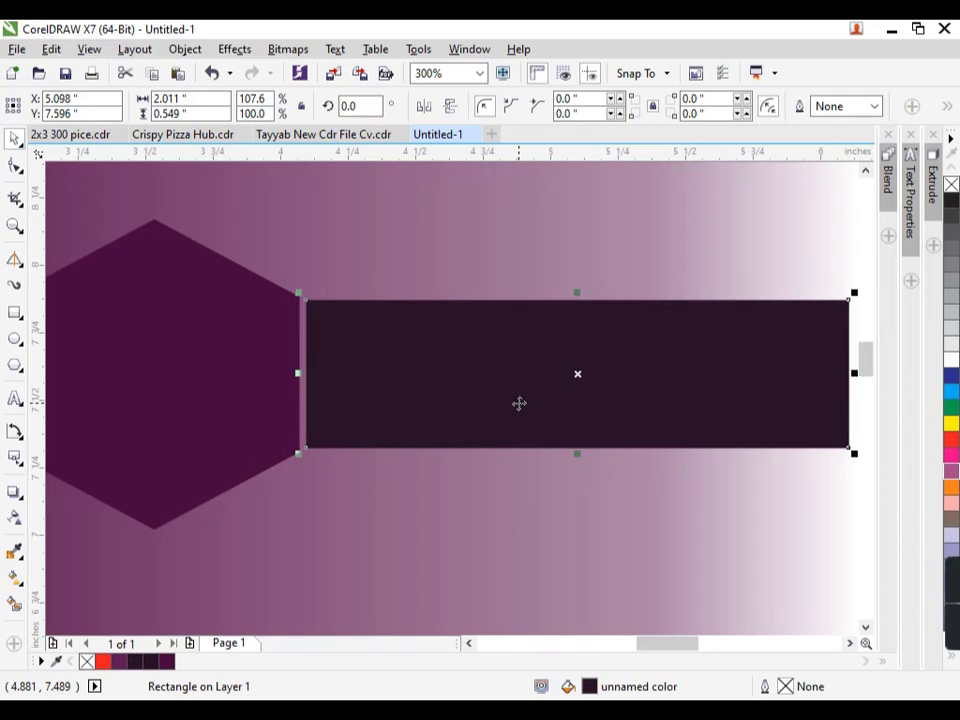
{"action": "scroll", "coordinate": [519, 404], "scroll_direction": "down", "scroll_amount": 1}
{"action": "key", "text": "Right"}
- Move the hexagon and the dark bar together 0.1 in to the left
{"action": "left_click", "coordinate": [318, 400], "text": "shift"}
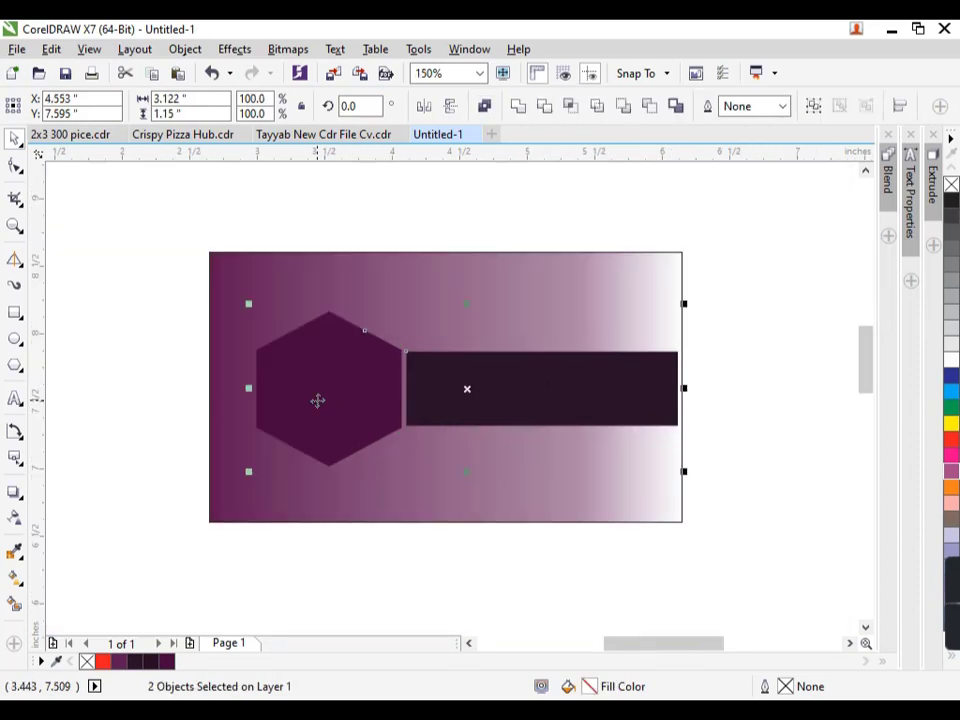
{"action": "key", "text": "Left"}
{"action": "key", "text": "Left"}
{"action": "key", "text": "Left"}
{"action": "key", "text": "Left"}
{"action": "key", "text": "Left"}
{"action": "key", "text": "Left"}
{"action": "key", "text": "Left"}
{"action": "key", "text": "Left"}
{"action": "key", "text": "Left"}
{"action": "key", "text": "Left"}
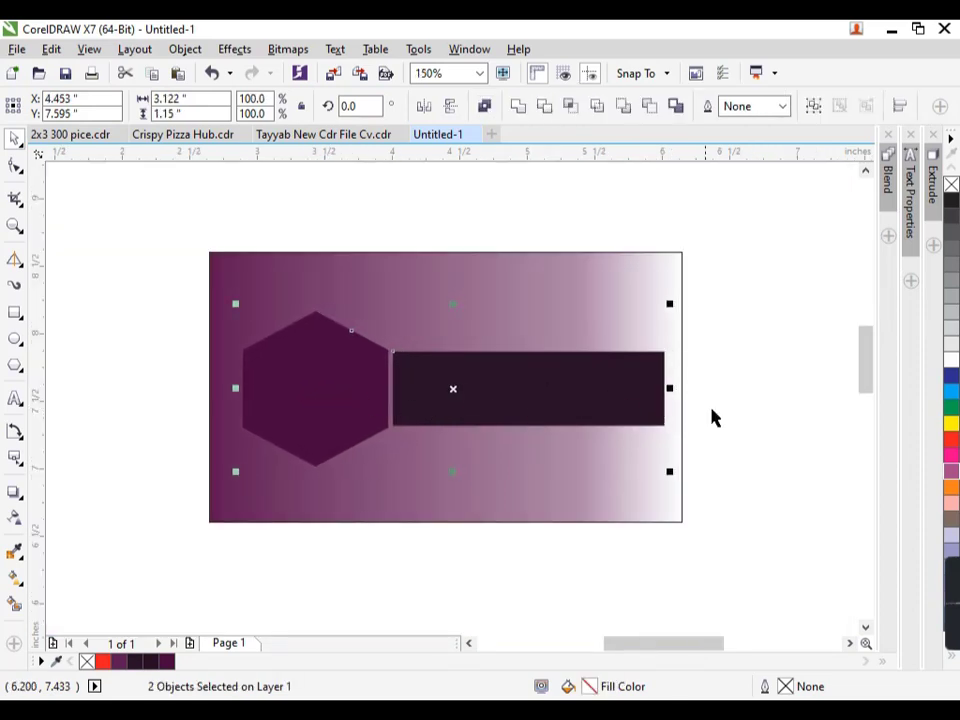
{"action": "left_click", "coordinate": [711, 418]}
- Create a smaller concentric copy of the hexagon, about 0.94 by 1.0 in
{"action": "left_click", "coordinate": [296, 369]}
{"action": "scroll", "coordinate": [300, 369], "scroll_direction": "up", "scroll_amount": 1}
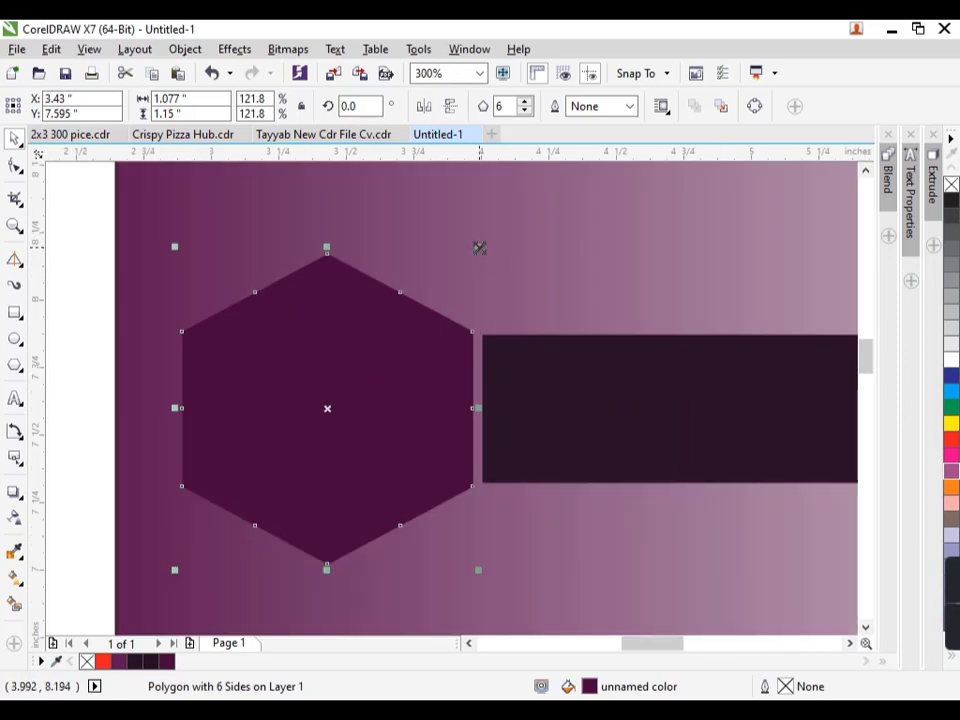
{"action": "left_click_drag", "start_coordinate": [479, 247], "coordinate": [458, 263]}
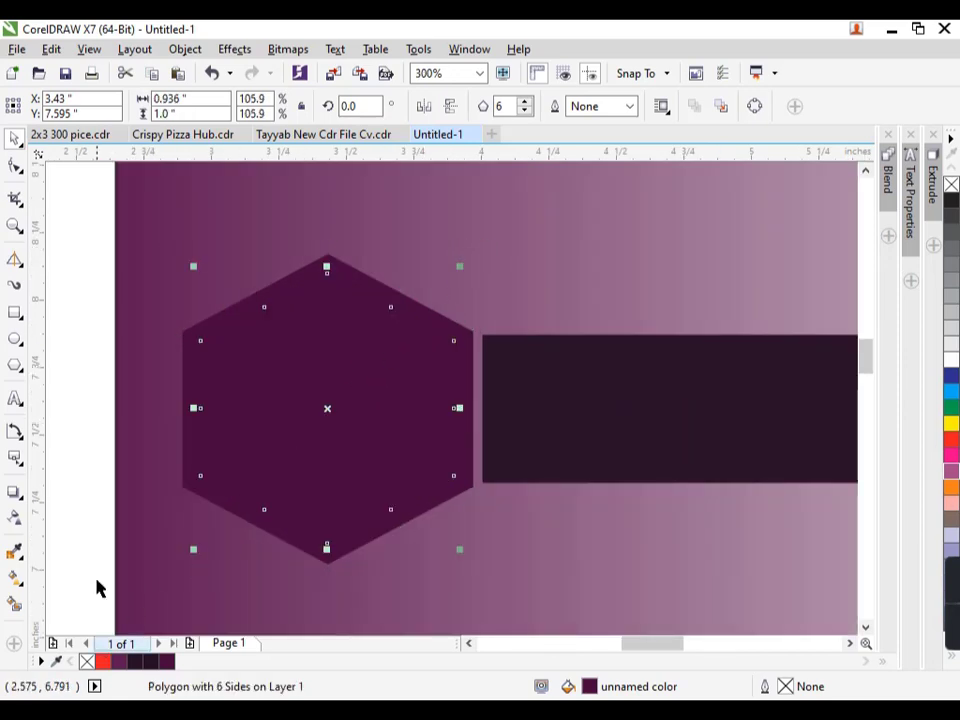
- Give the inner hexagon a soft drop shadow and order the larger hexagon behind it
{"action": "left_click", "coordinate": [14, 492]}
{"action": "left_click_drag", "start_coordinate": [325, 290], "coordinate": [330, 542]}
{"action": "key", "text": "ctrl+z"}
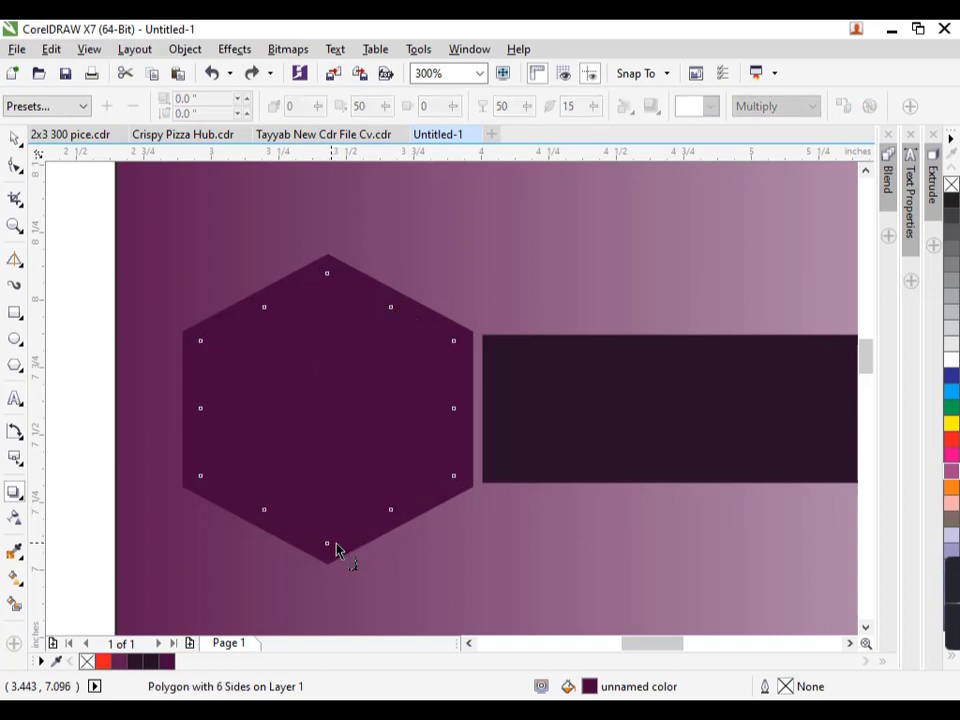
{"action": "left_click", "coordinate": [335, 396]}
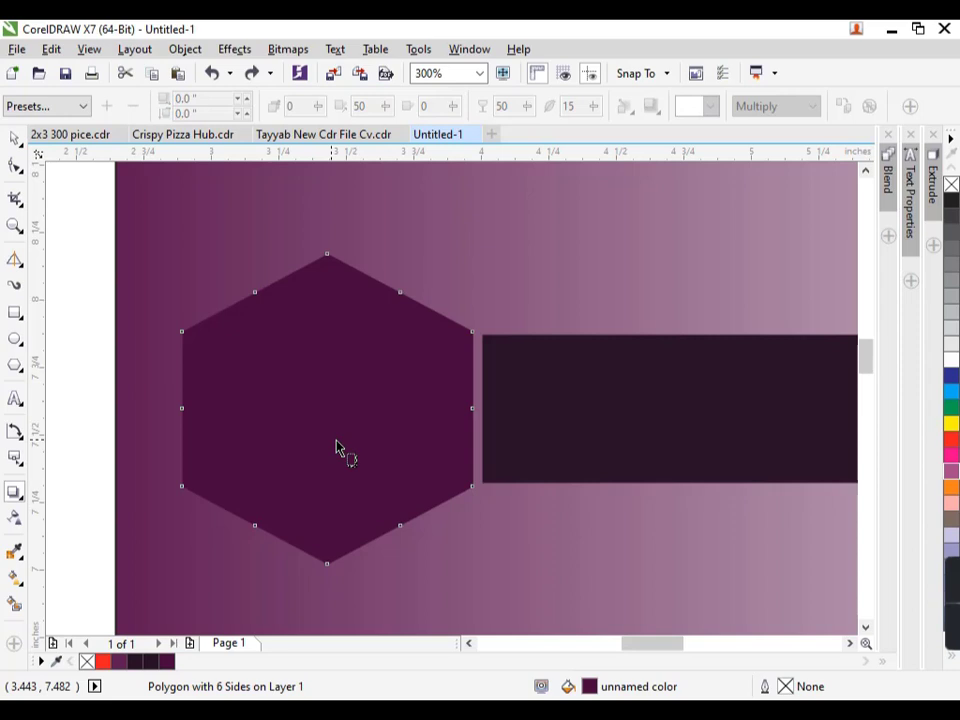
{"action": "key", "text": "ctrl+Page_Down"}
{"action": "key", "text": "space"}
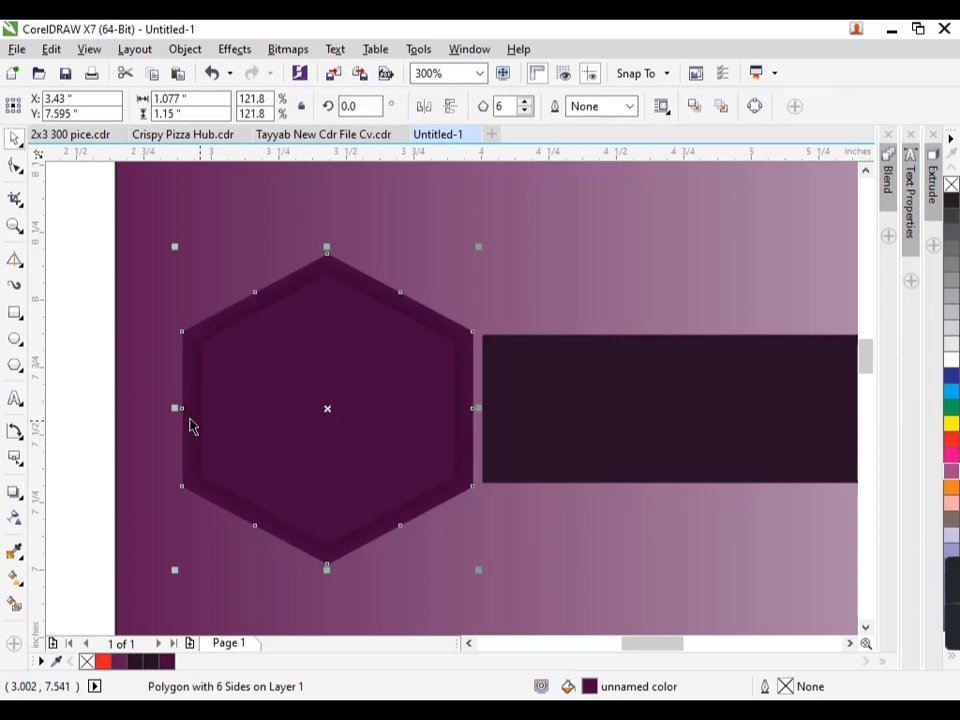
- Create a smaller concentric copy of the inner hexagon, about 0.67 by 0.72 in, and fill it white
{"action": "left_click", "coordinate": [140, 396]}
{"action": "left_click", "coordinate": [374, 336]}
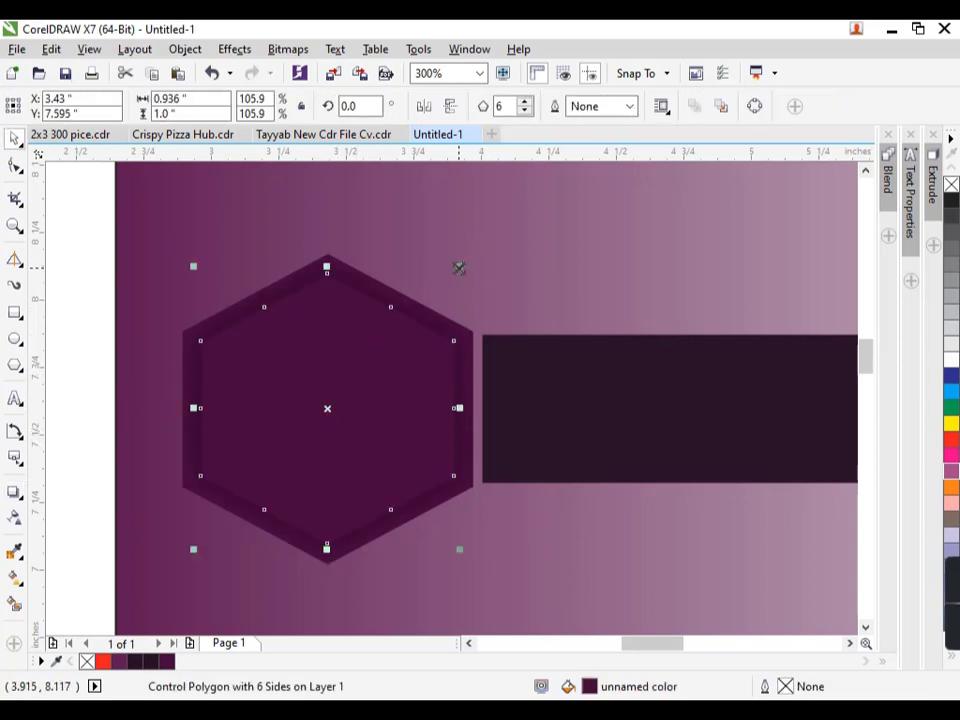
{"action": "left_click_drag", "start_coordinate": [458, 267], "coordinate": [423, 273]}
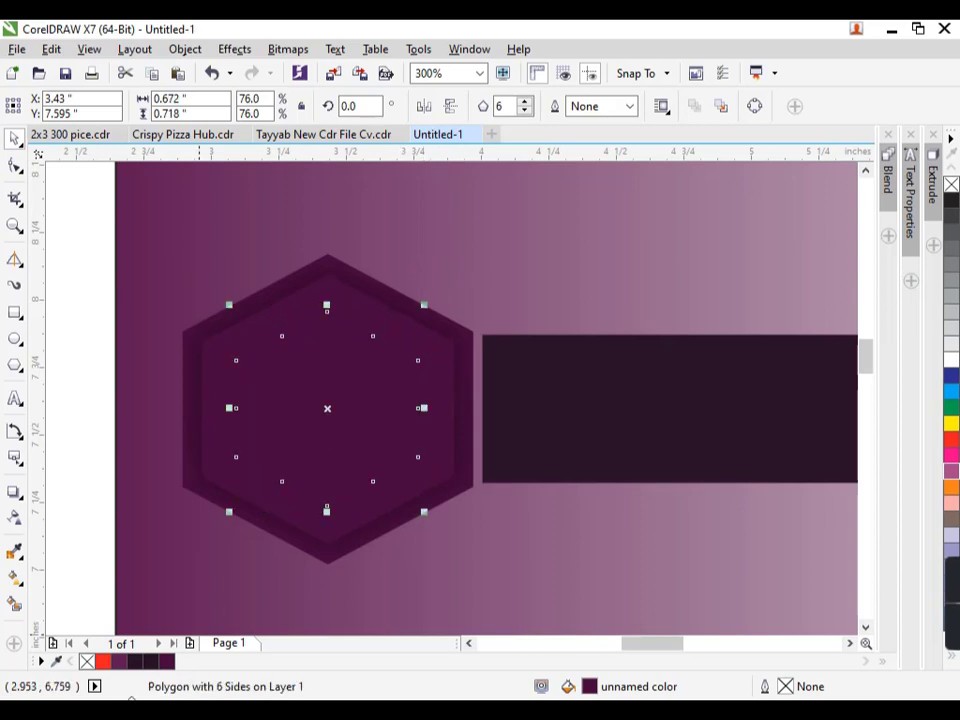
{"action": "left_click", "coordinate": [951, 358]}
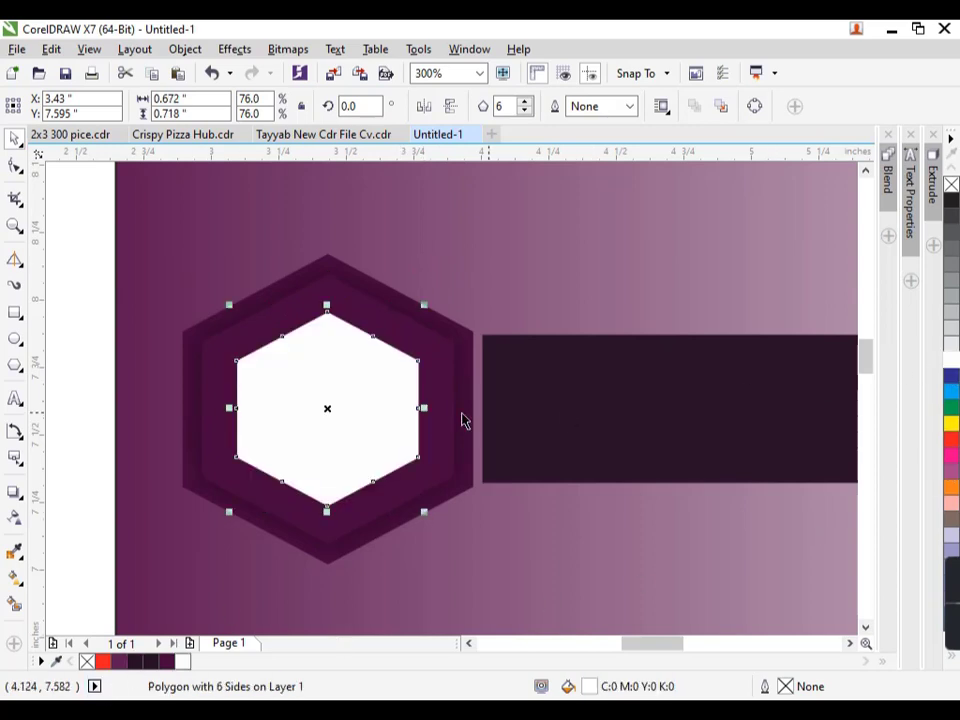
{"action": "scroll", "coordinate": [427, 414], "scroll_direction": "down", "scroll_amount": 1}
{"action": "key", "text": "Escape"}
- Enlarge the white hexagon about its centre to about 0.78 by 0.83 in
{"action": "scroll", "coordinate": [373, 394], "scroll_direction": "up", "scroll_amount": 2}
{"action": "left_click", "coordinate": [393, 392]}
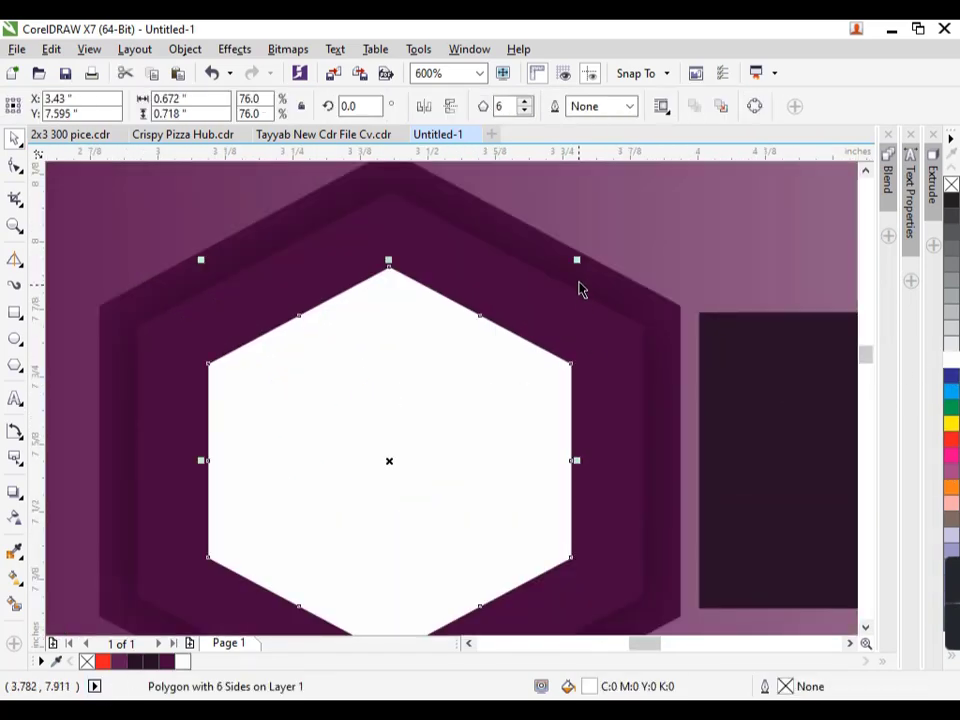
{"action": "left_click_drag", "start_coordinate": [579, 261], "coordinate": [604, 230]}
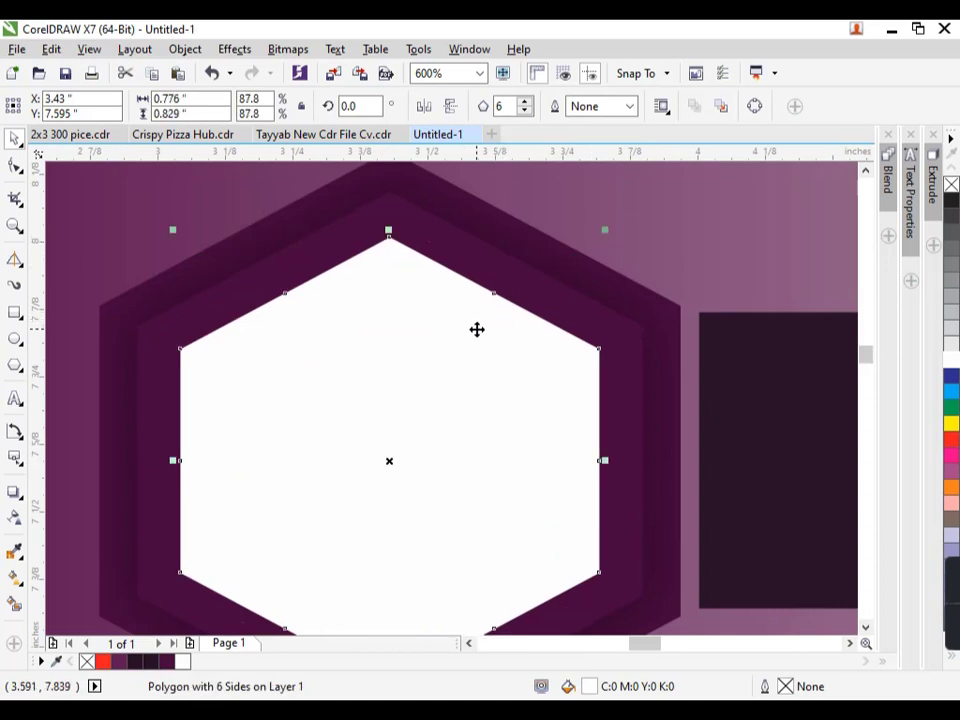
{"action": "scroll", "coordinate": [476, 329], "scroll_direction": "down", "scroll_amount": 1}
{"action": "scroll", "coordinate": [252, 413], "scroll_direction": "down", "scroll_amount": 1}
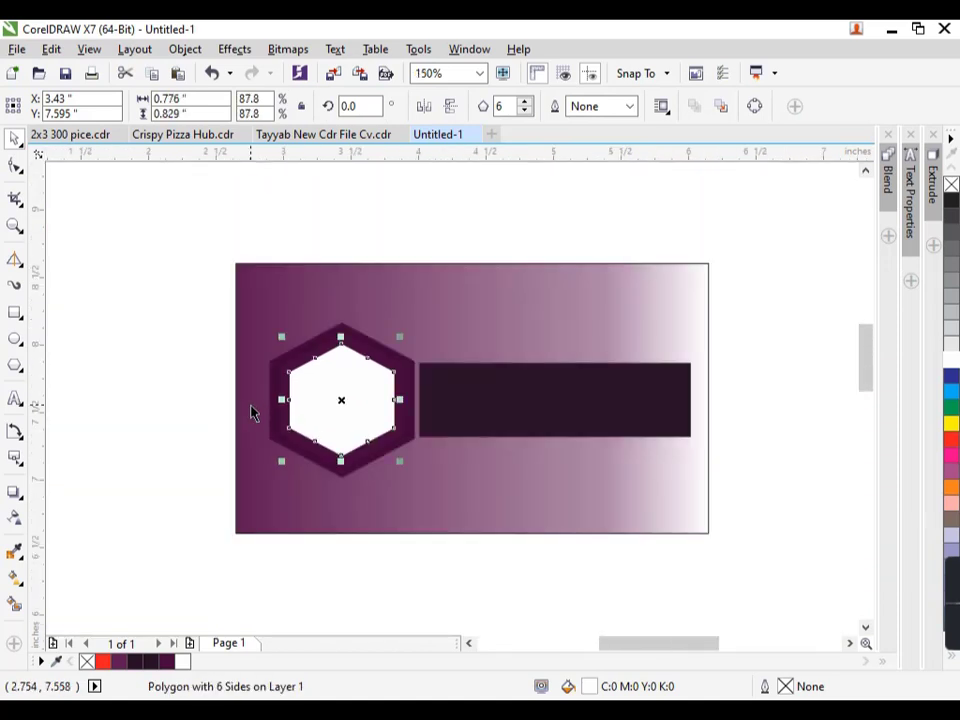
- Fill the dark bar with a linear gradient from magenta-purple to white, with the midpoint at 69%
{"action": "left_click", "coordinate": [565, 430]}
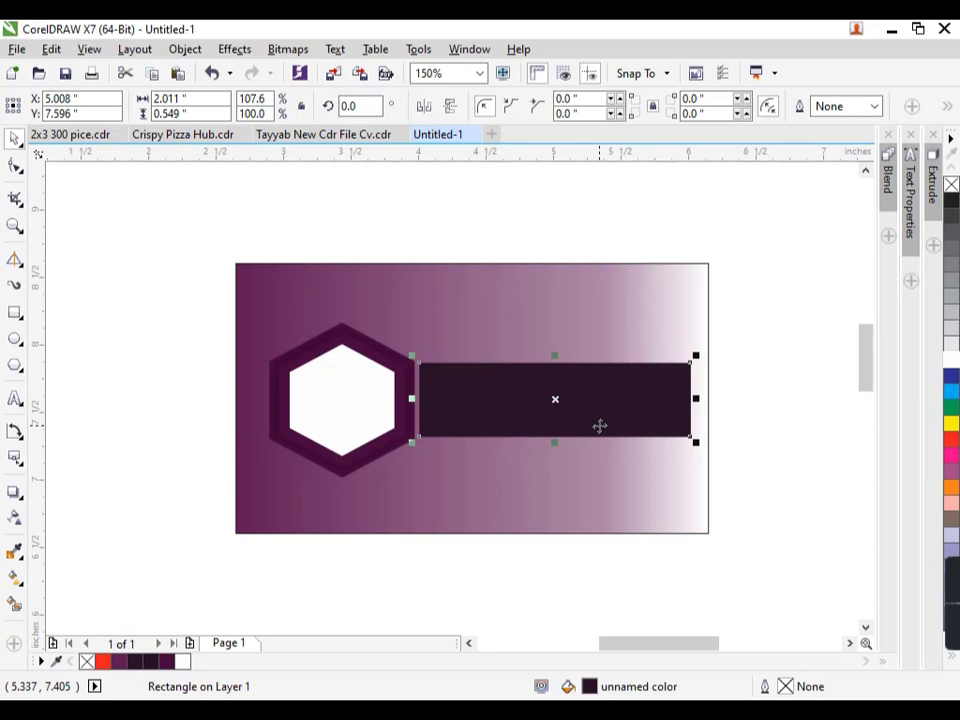
{"action": "key", "text": "F11"}
{"action": "left_click", "coordinate": [151, 416]}
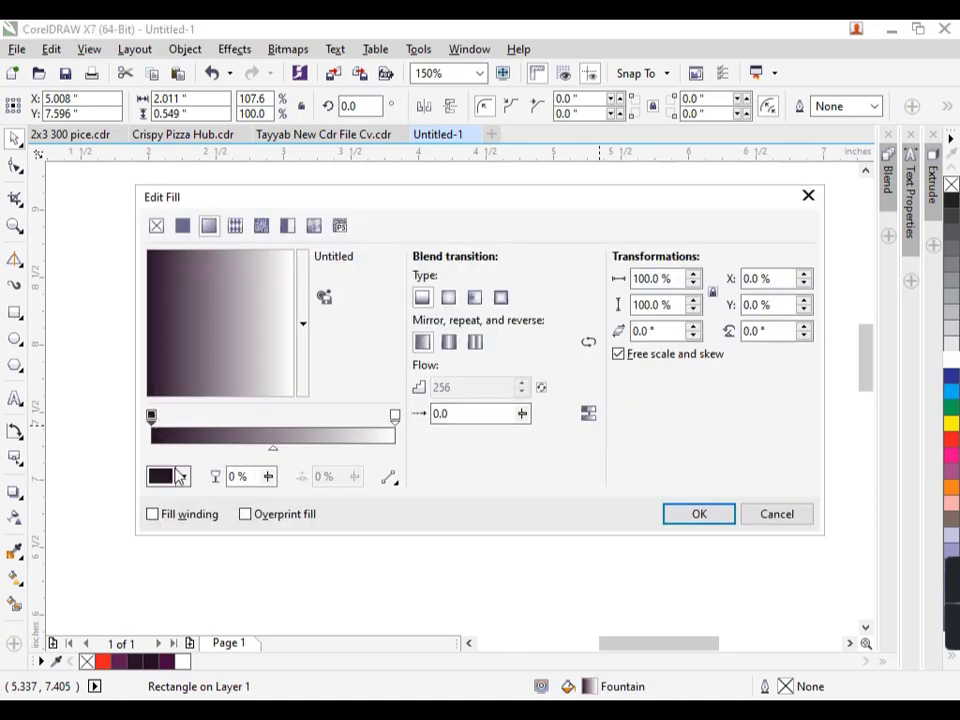
{"action": "left_click", "coordinate": [180, 478]}
{"action": "left_click", "coordinate": [258, 373]}
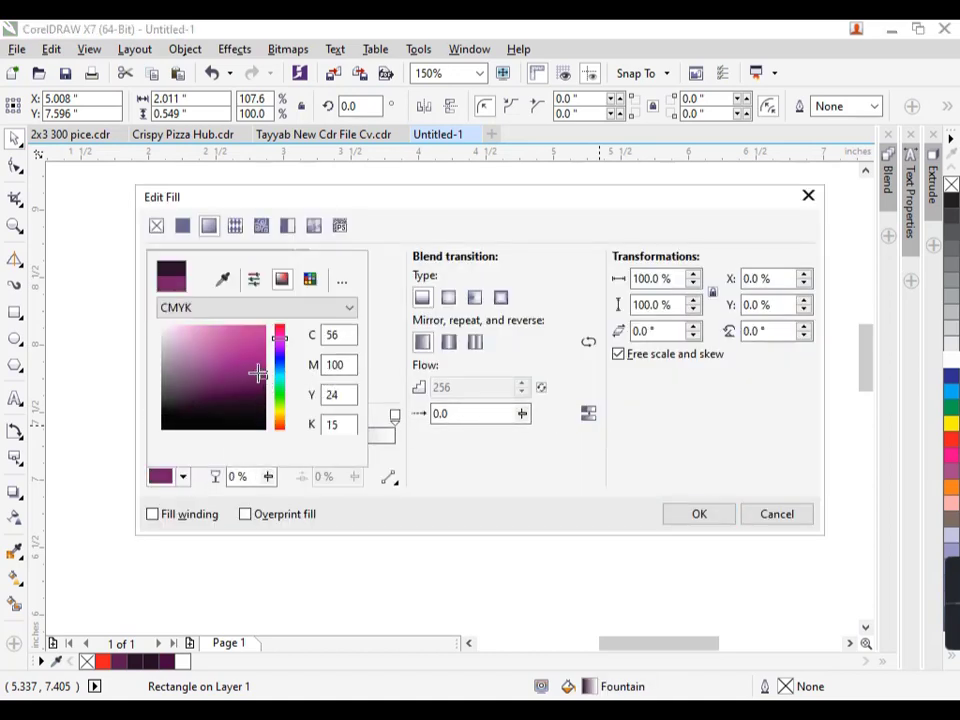
{"action": "left_click_drag", "start_coordinate": [258, 373], "coordinate": [258, 370]}
{"action": "left_click", "coordinate": [690, 517]}
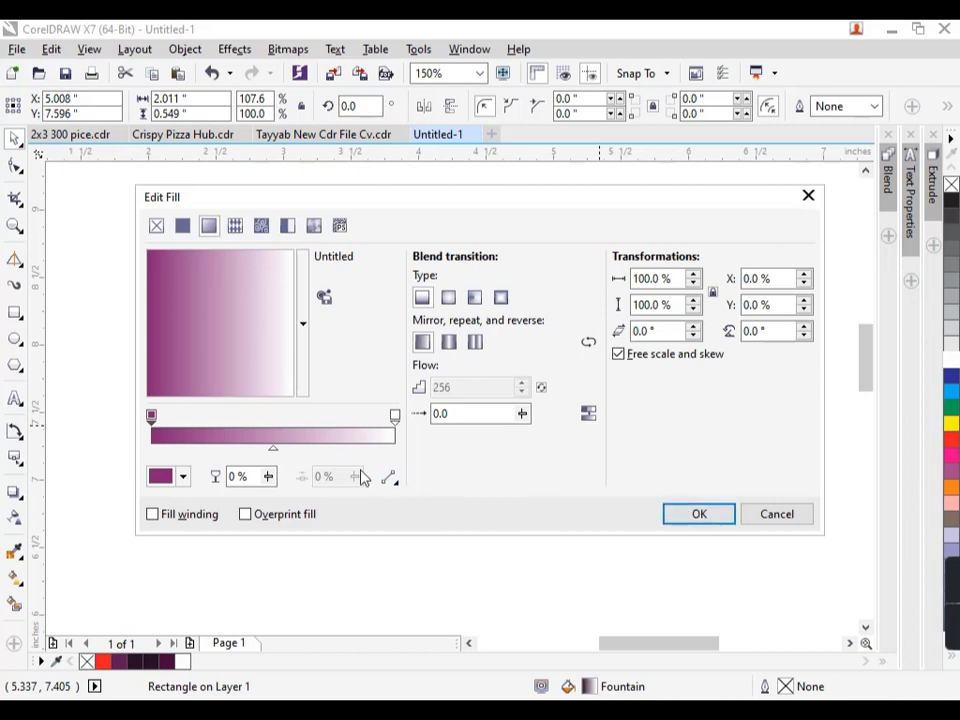
{"action": "left_click", "coordinate": [273, 449]}
{"action": "left_click_drag", "start_coordinate": [273, 449], "coordinate": [319, 449]}
{"action": "left_click", "coordinate": [725, 516]}
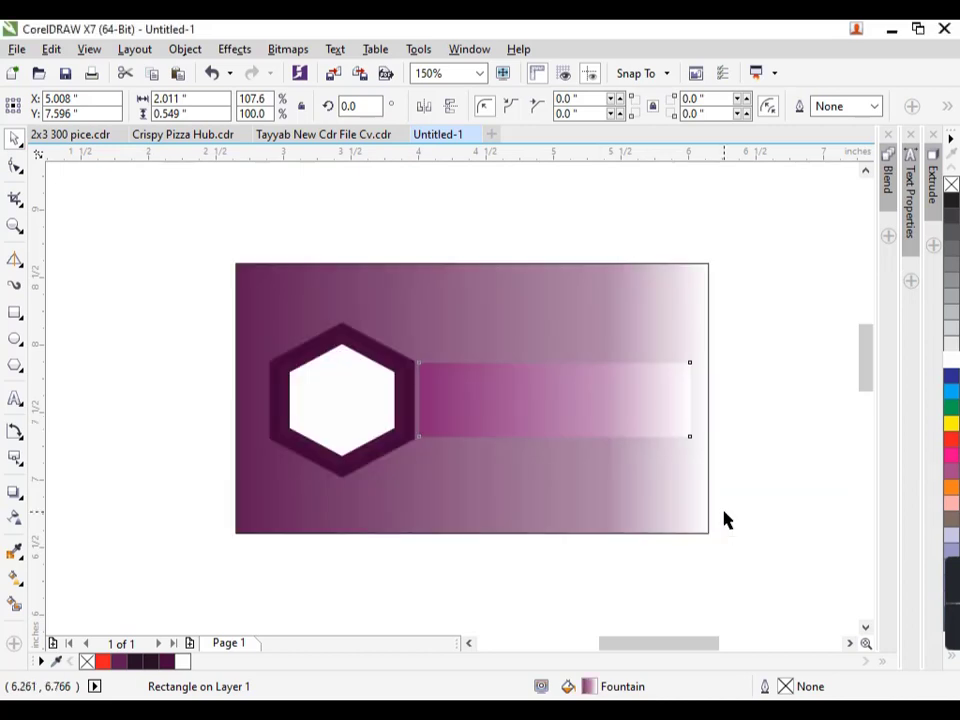
- Shift the bar's gradient midpoint closer to its end and set the end colour to C57 M100 Y39 K52
{"action": "key", "text": "F11"}
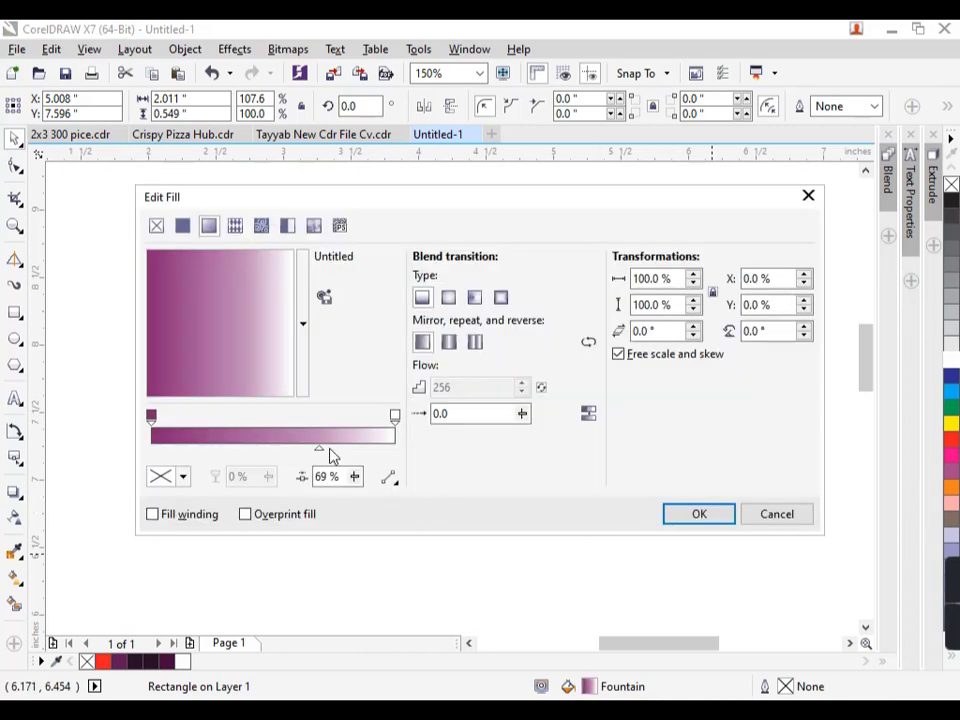
{"action": "left_click_drag", "start_coordinate": [329, 449], "coordinate": [345, 449]}
{"action": "left_click", "coordinate": [395, 416]}
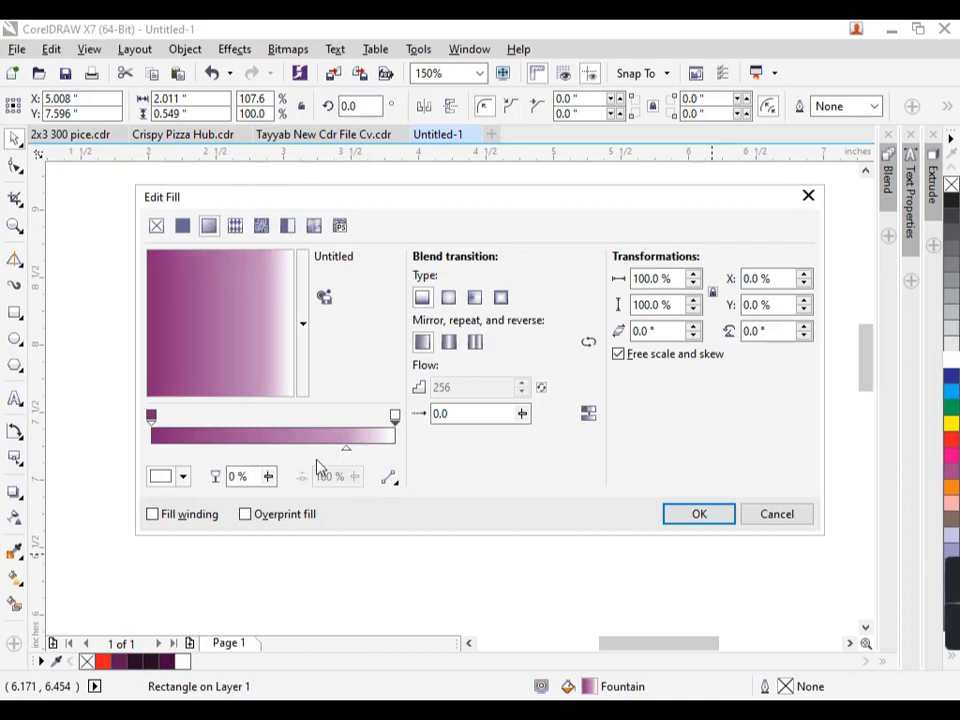
{"action": "left_click", "coordinate": [185, 481]}
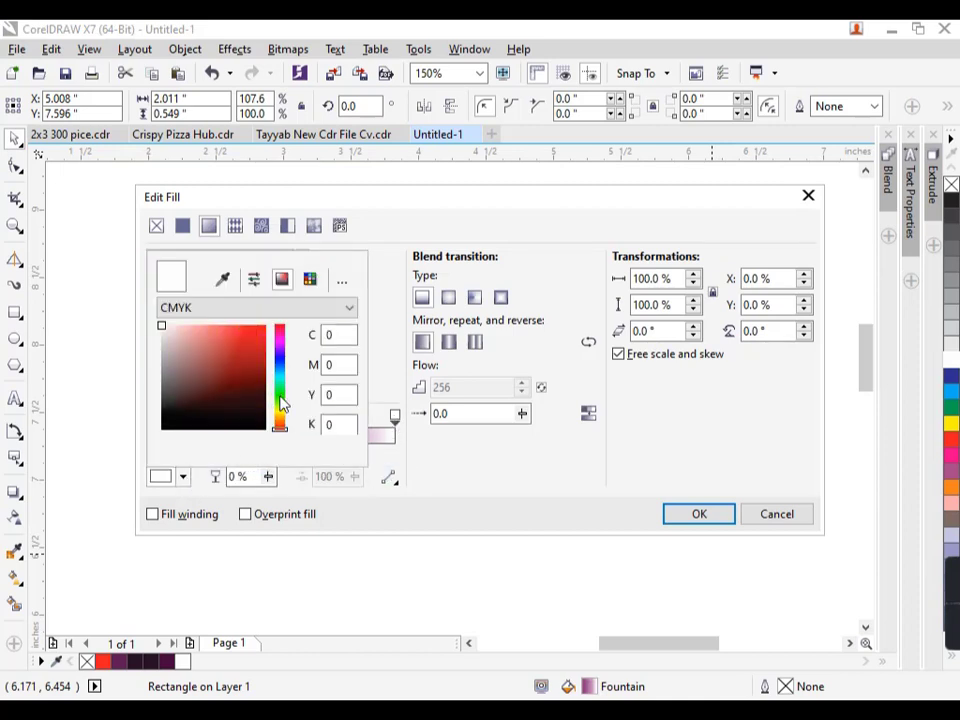
{"action": "left_click", "coordinate": [281, 338]}
{"action": "left_click_drag", "start_coordinate": [253, 373], "coordinate": [259, 390]}
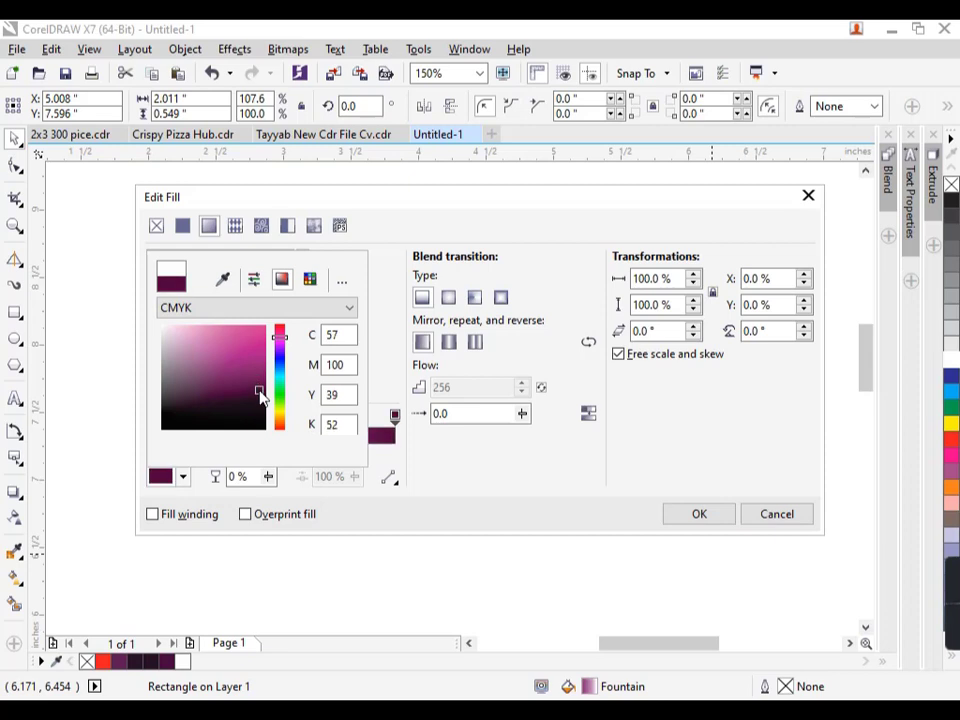
{"action": "left_click", "coordinate": [688, 508]}
{"action": "left_click", "coordinate": [696, 516]}
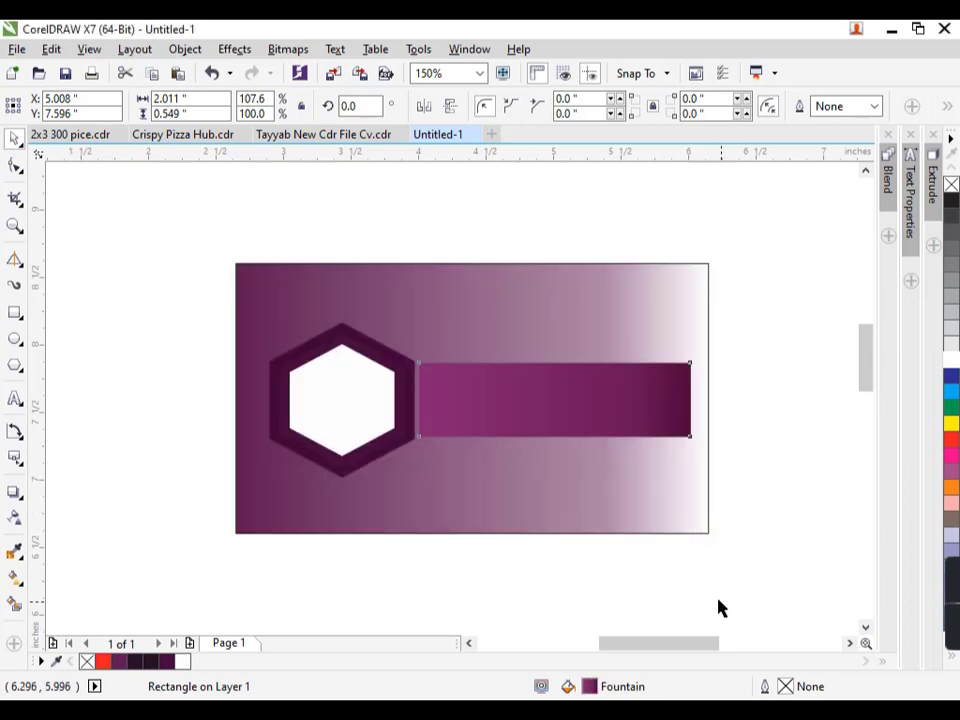
- Duplicate the whole 3.5 by 2 in card straight down, leaving a small gap beneath the original
{"action": "left_click", "coordinate": [178, 319]}
{"action": "left_click", "coordinate": [555, 402]}
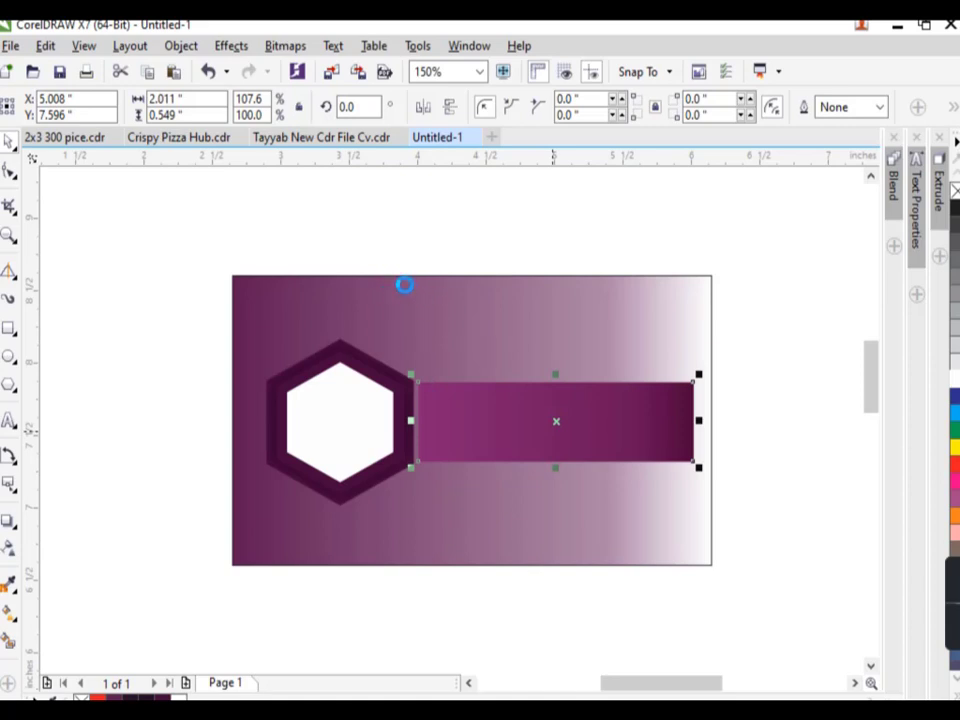
{"action": "scroll", "coordinate": [402, 284], "scroll_direction": "up", "scroll_amount": 1}
{"action": "scroll", "coordinate": [402, 284], "scroll_direction": "down", "scroll_amount": 2}
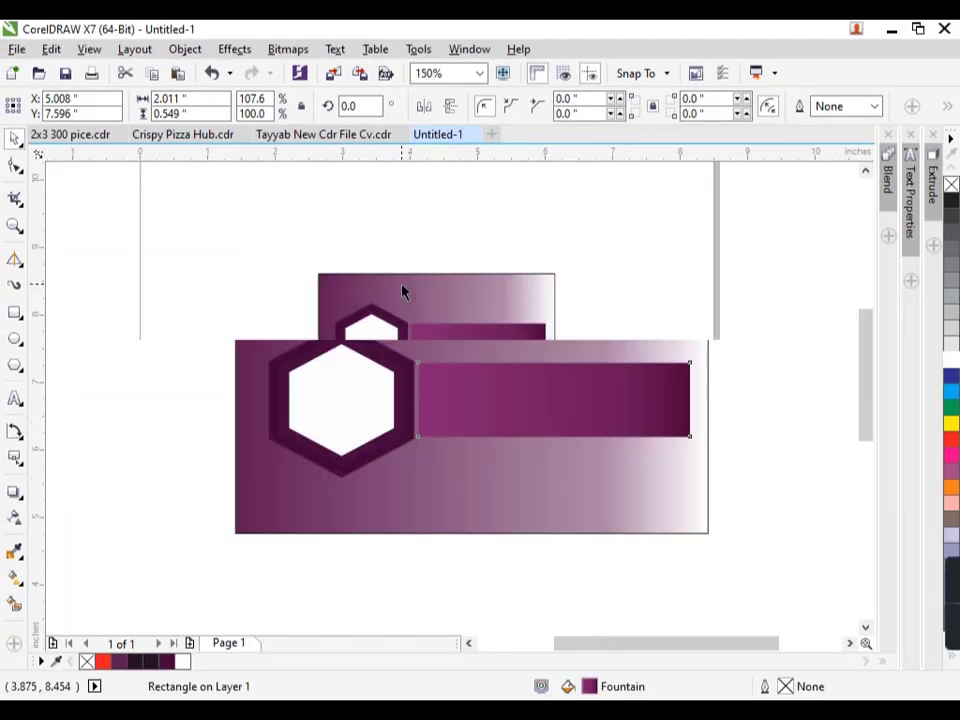
{"action": "key", "text": "F4"}
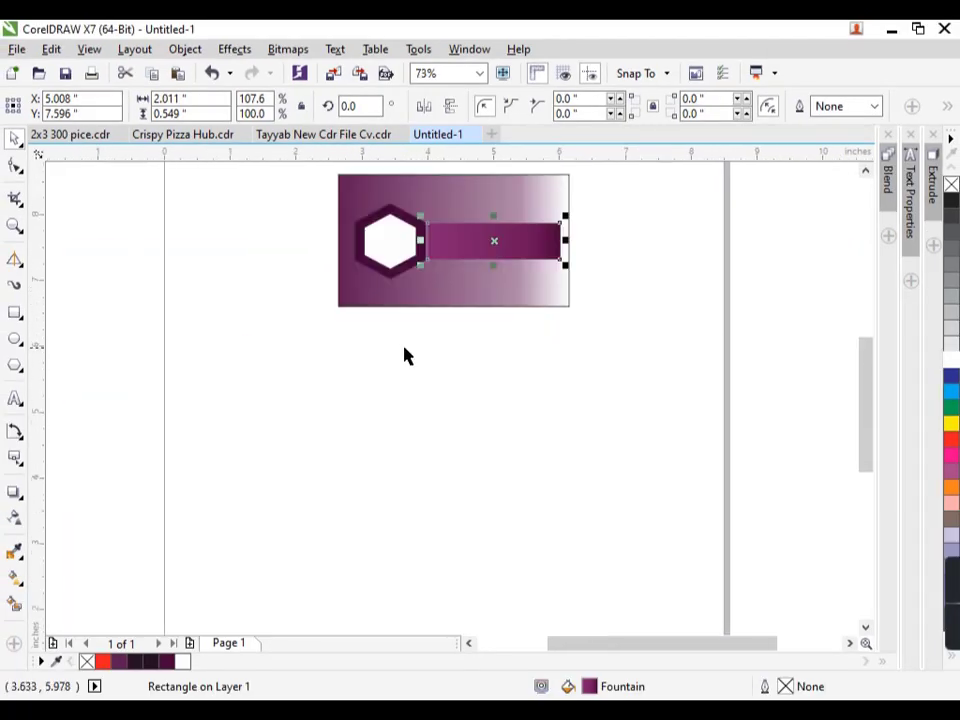
{"action": "left_click", "coordinate": [495, 390]}
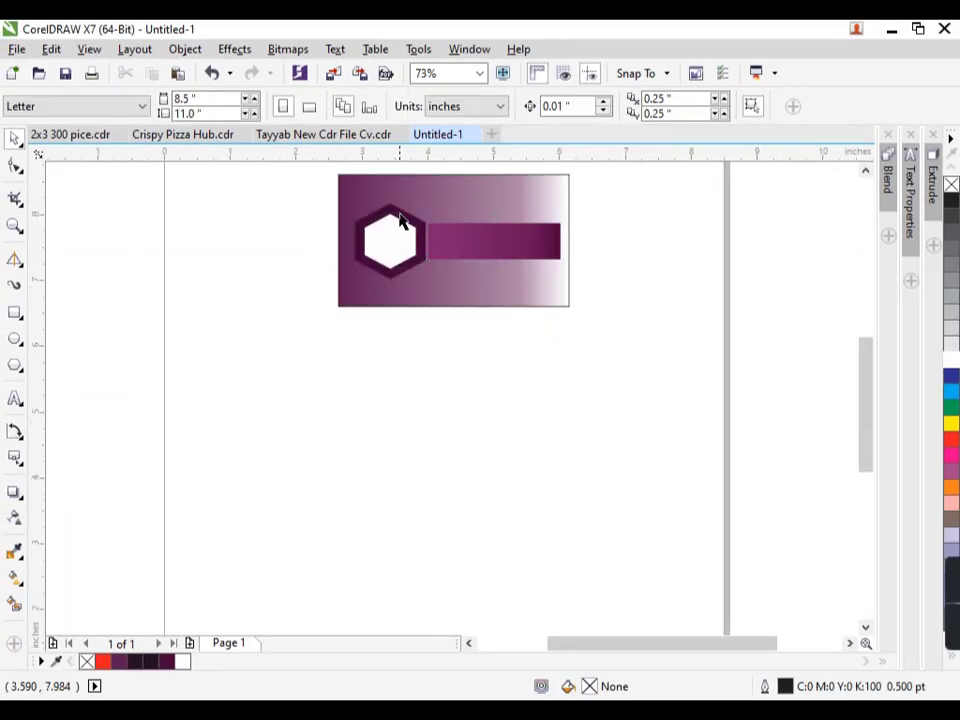
{"action": "left_click_drag", "start_coordinate": [324, 171], "coordinate": [574, 328]}
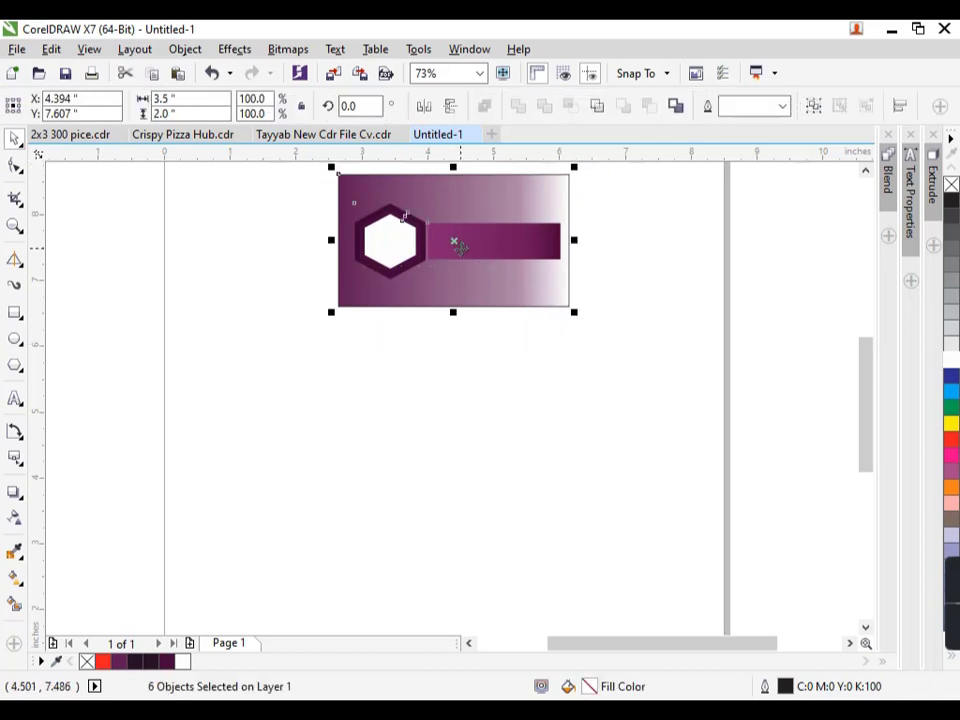
{"action": "left_click_drag", "start_coordinate": [454, 242], "coordinate": [452, 381]}
{"action": "right_click", "coordinate": [452, 381]}
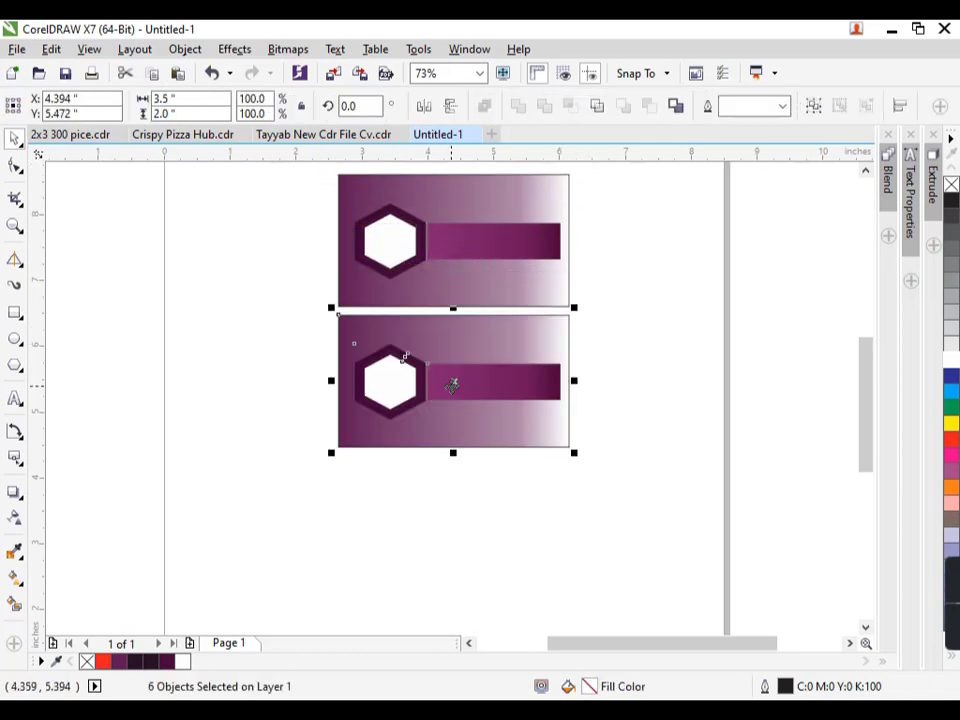
- Delete the gradient bar from the lower card
{"action": "left_click", "coordinate": [629, 349]}
{"action": "left_click", "coordinate": [454, 388]}
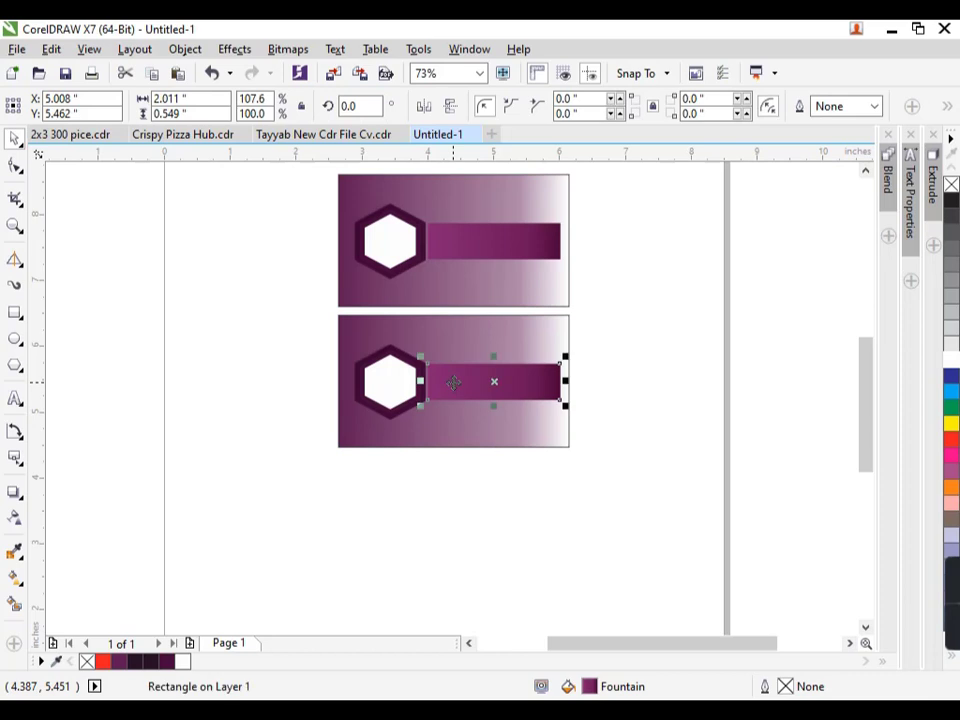
{"action": "key", "text": "Delete"}
- Create a narrow gradient strip about 0.26 in wide at the lower card's right edge from a copy of its background
{"action": "left_click", "coordinate": [499, 371]}
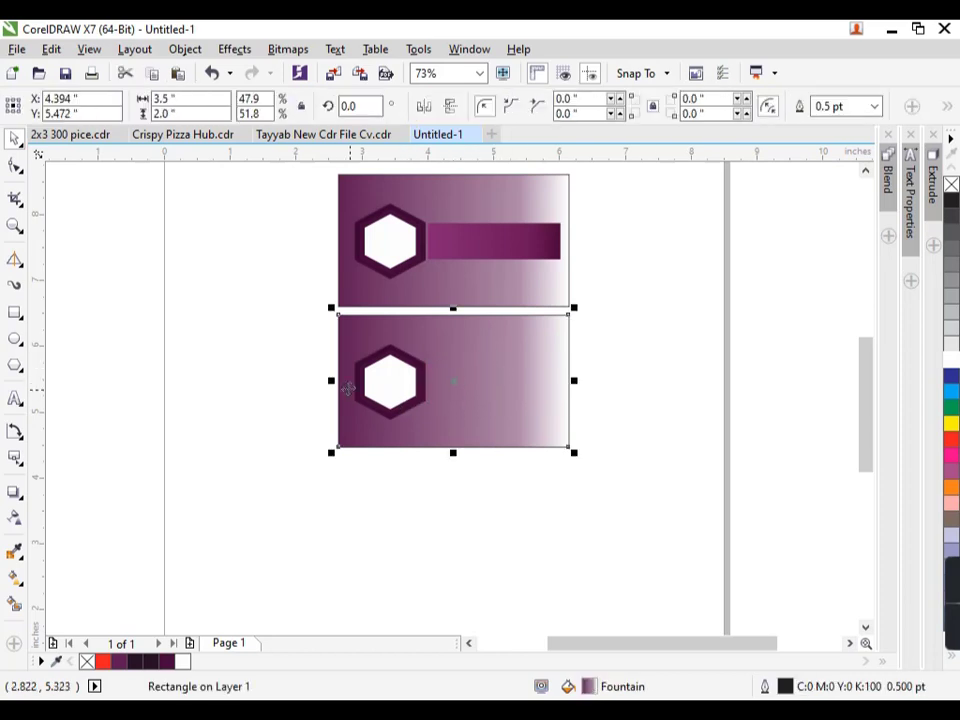
{"action": "left_click_drag", "start_coordinate": [330, 382], "coordinate": [547, 418]}
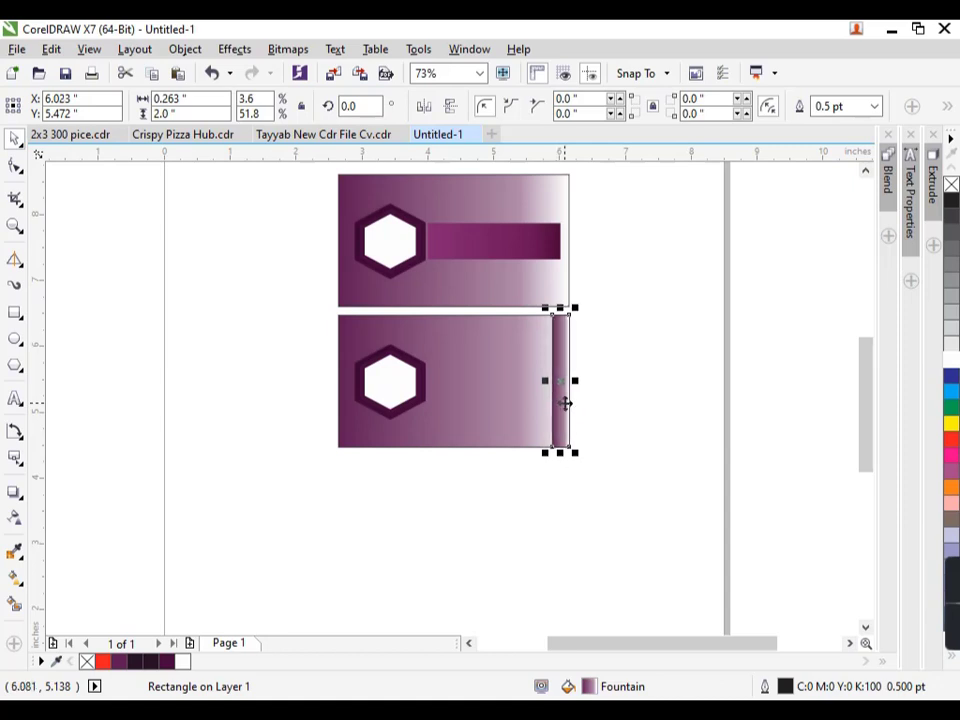
{"action": "left_click", "coordinate": [600, 408]}
{"action": "scroll", "coordinate": [542, 221], "scroll_direction": "up", "scroll_amount": 2}
{"action": "left_click", "coordinate": [591, 379]}
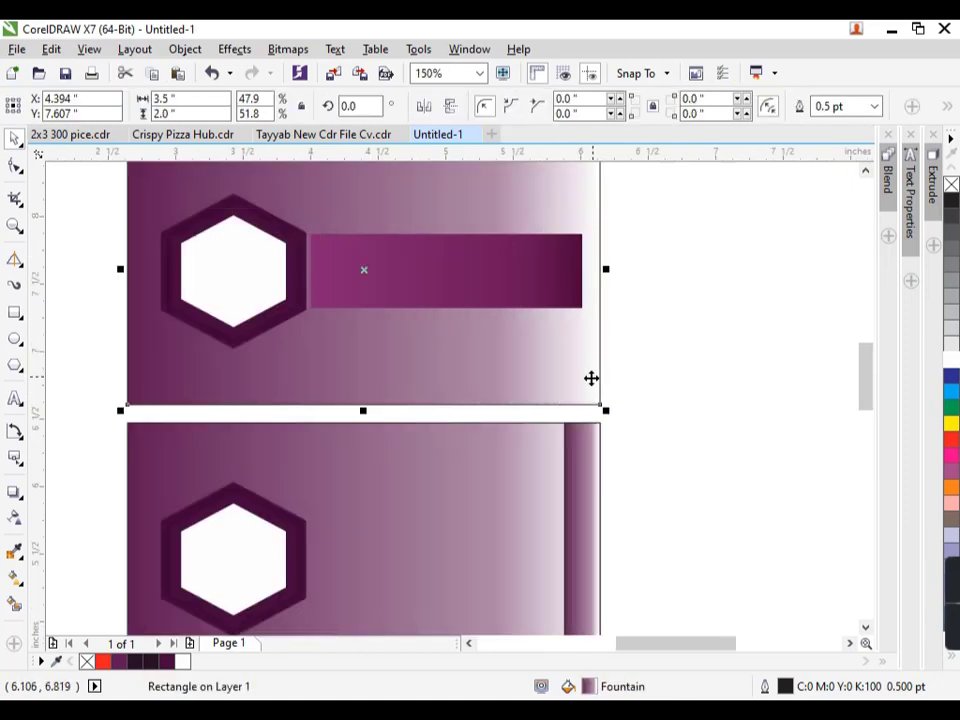
{"action": "scroll", "coordinate": [525, 536], "scroll_direction": "down", "scroll_amount": 2}
- Narrow the gradient strip from its inner side and remove its outline
{"action": "left_click", "coordinate": [521, 538]}
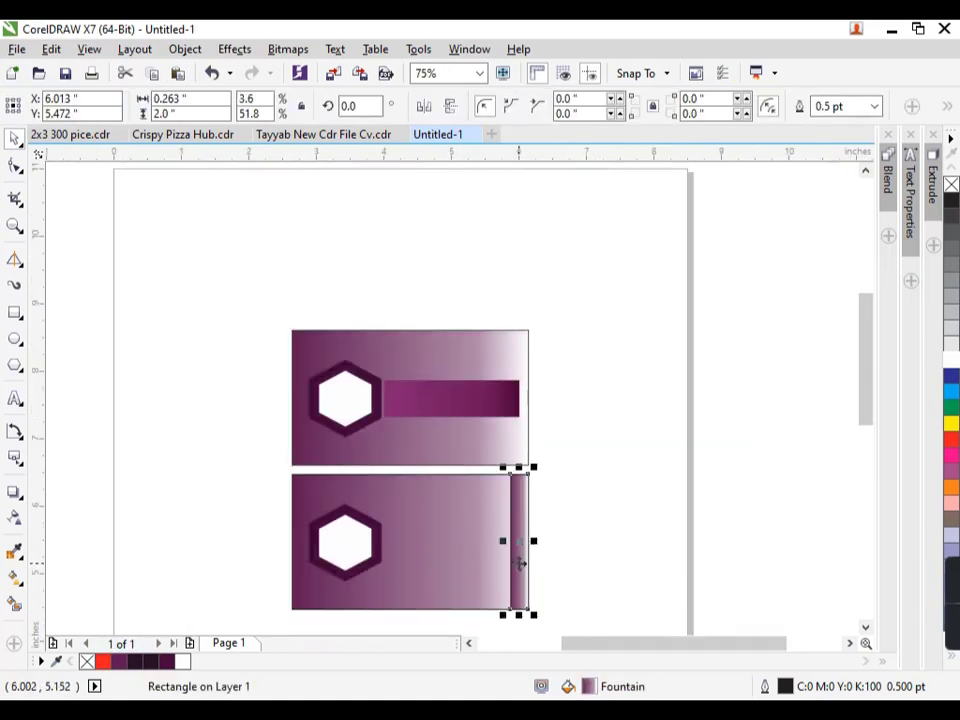
{"action": "scroll", "coordinate": [484, 505], "scroll_direction": "up", "scroll_amount": 4}
{"action": "left_click_drag", "start_coordinate": [479, 476], "coordinate": [512, 476]}
{"action": "right_click", "coordinate": [85, 663]}
{"action": "left_click", "coordinate": [731, 454]}
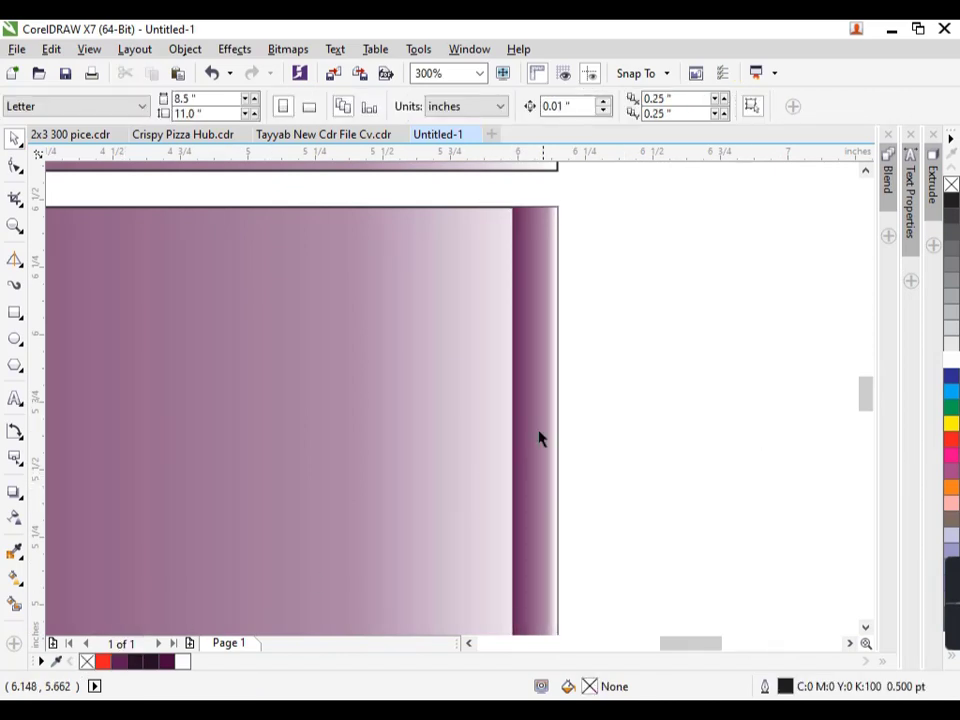
- Nudge the strip 0.01 in to the right and widen it inward to about 0.22 in
{"action": "left_click", "coordinate": [539, 431]}
{"action": "key", "text": "Right"}
{"action": "scroll", "coordinate": [610, 355], "scroll_direction": "down", "scroll_amount": 2}
{"action": "left_click", "coordinate": [658, 396]}
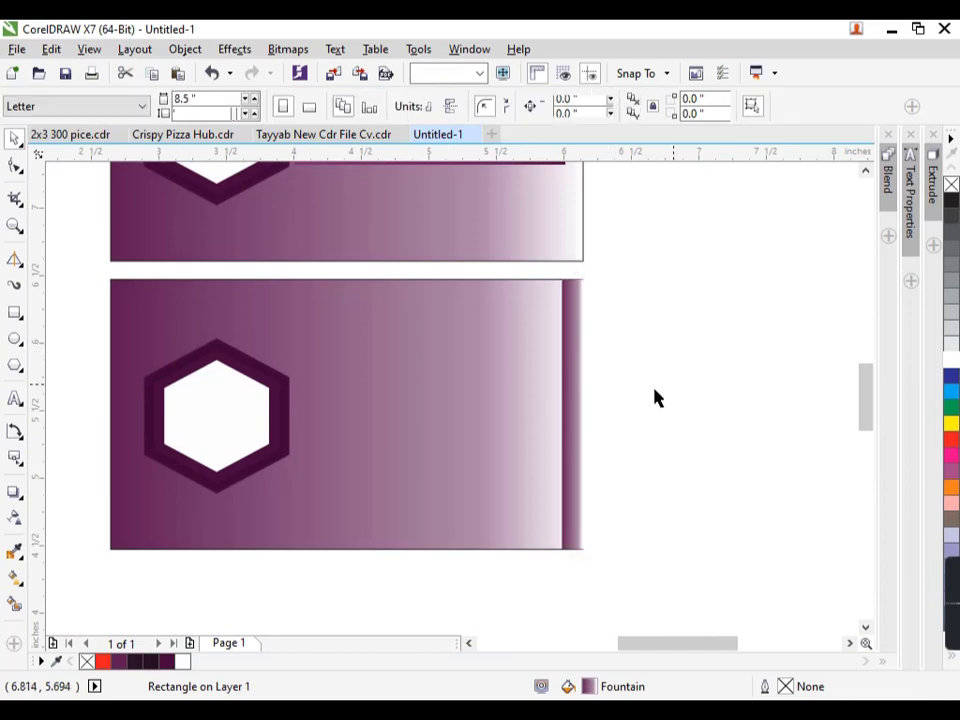
{"action": "left_click", "coordinate": [567, 416]}
{"action": "left_click_drag", "start_coordinate": [565, 415], "coordinate": [550, 415]}
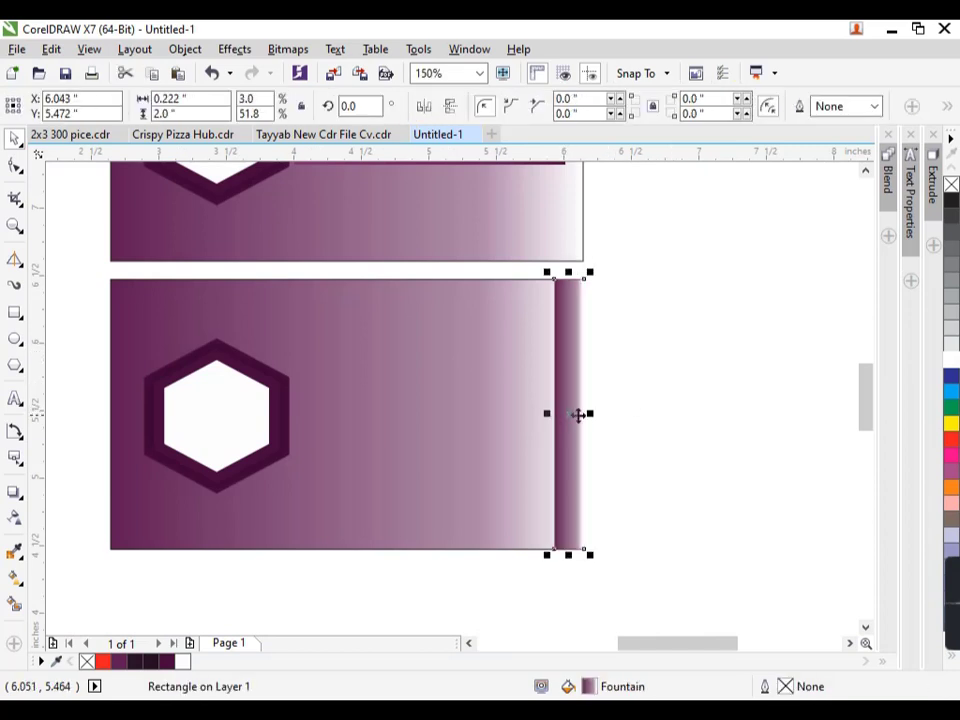
- Change the end colour of the lower card background's gradient from white to purple
{"action": "left_click", "coordinate": [486, 431]}
{"action": "key", "text": "F11"}
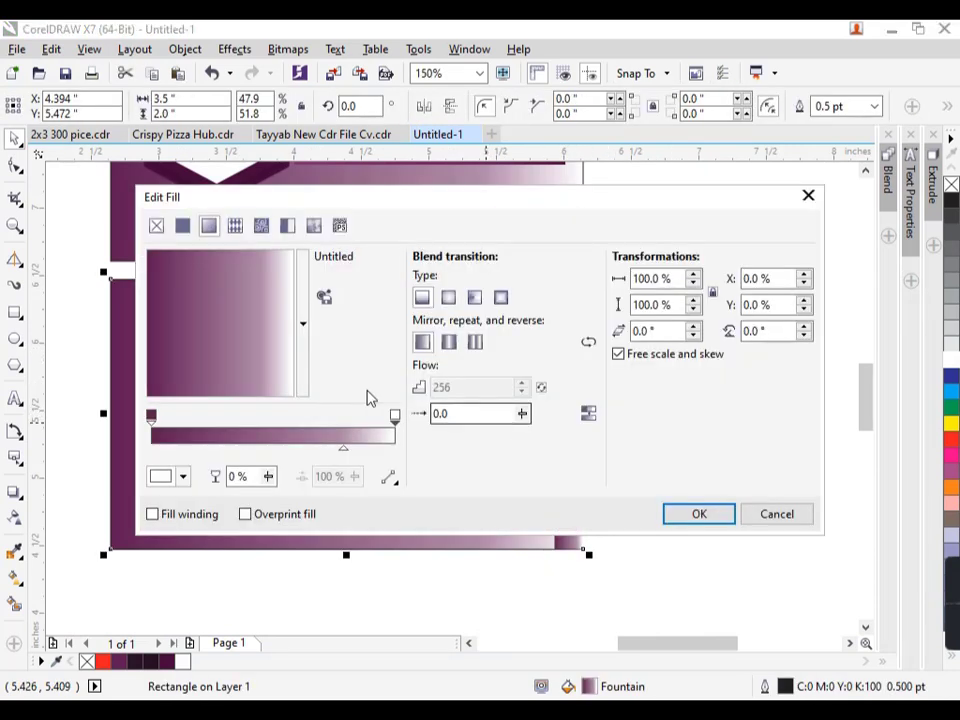
{"action": "left_click", "coordinate": [183, 478]}
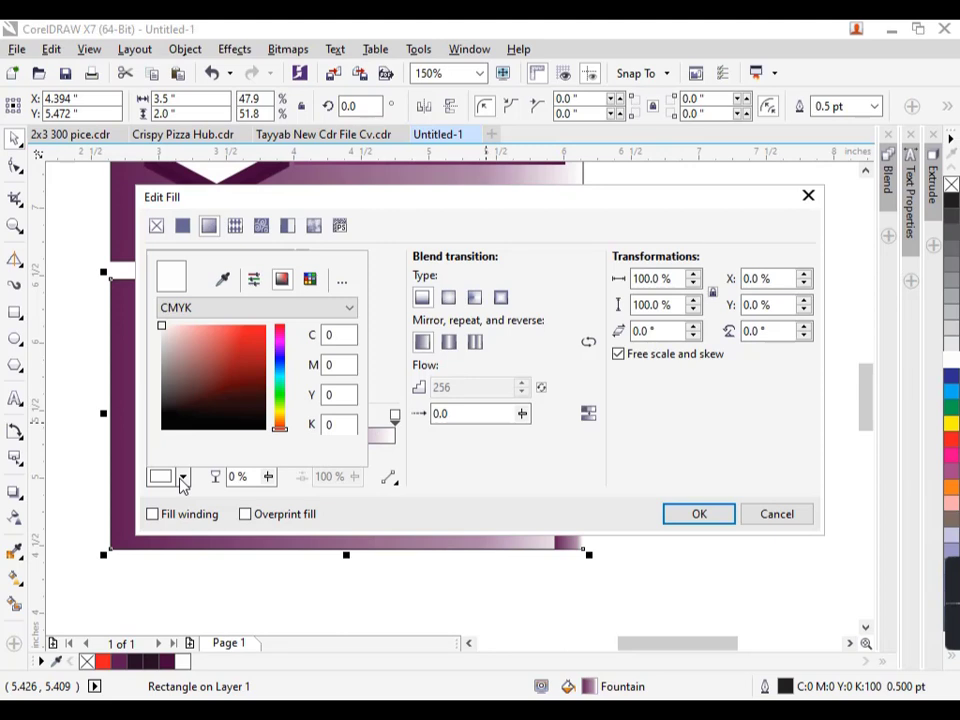
{"action": "mouse_move", "coordinate": [280, 332]}
{"action": "left_mouse_down"}
{"action": "mouse_move", "coordinate": [281, 358]}
{"action": "mouse_move", "coordinate": [281, 350]}
{"action": "mouse_move", "coordinate": [261, 377]}
{"action": "left_mouse_up"}
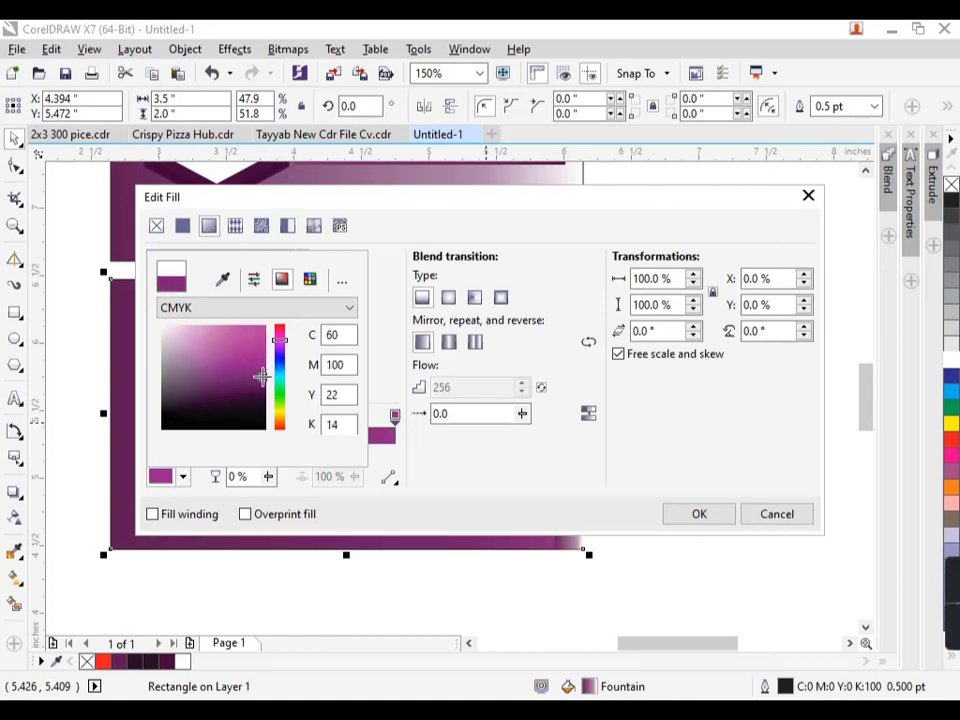
{"action": "left_click", "coordinate": [386, 504]}
{"action": "left_click", "coordinate": [698, 512]}
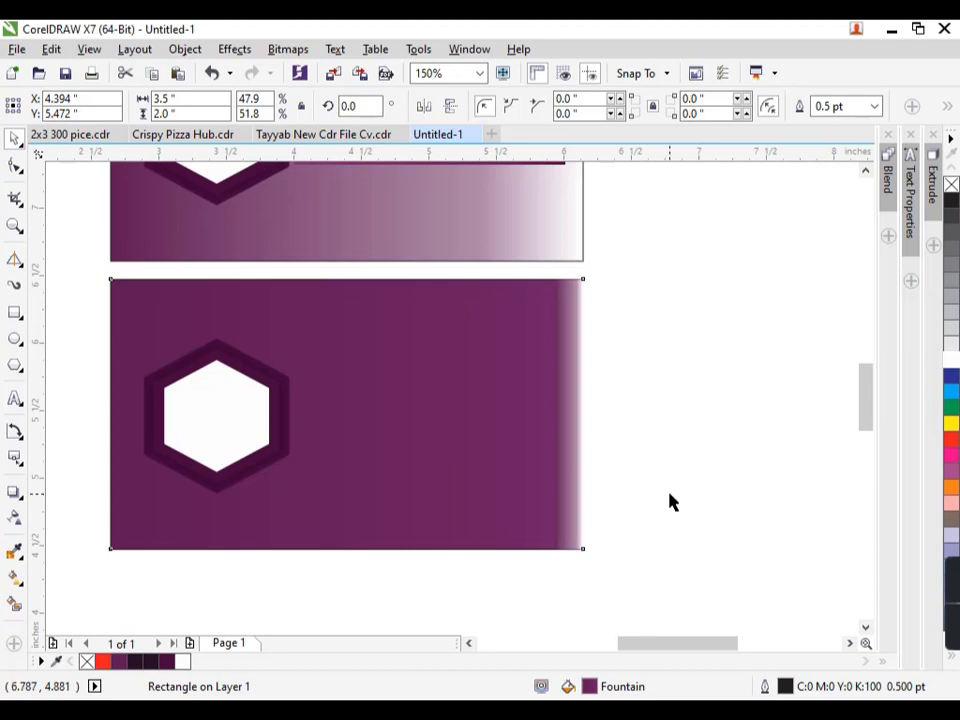
{"action": "left_click", "coordinate": [563, 480]}
{"action": "key", "text": "Left"}
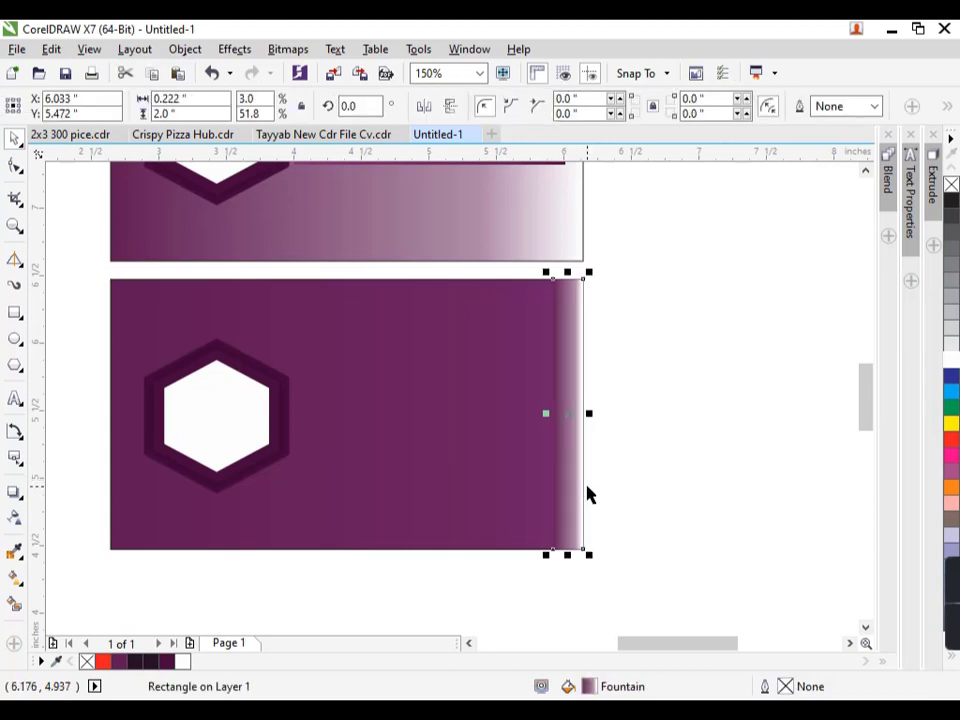
{"action": "key", "text": "Right"}
{"action": "key", "text": "Down"}
{"action": "key", "text": "Up"}
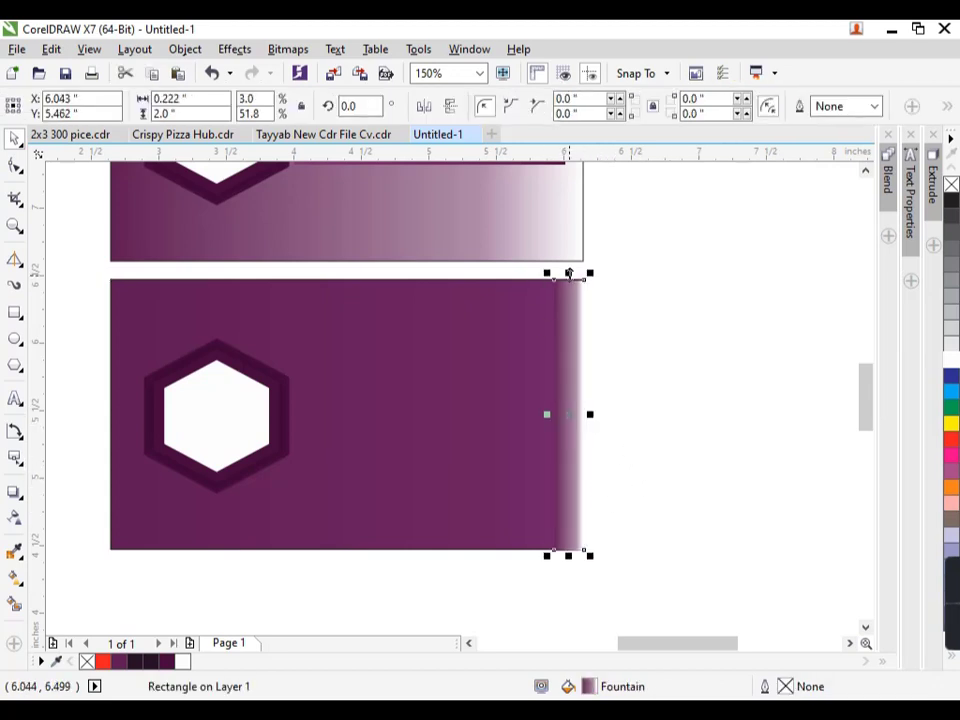
{"action": "left_click", "coordinate": [686, 430]}
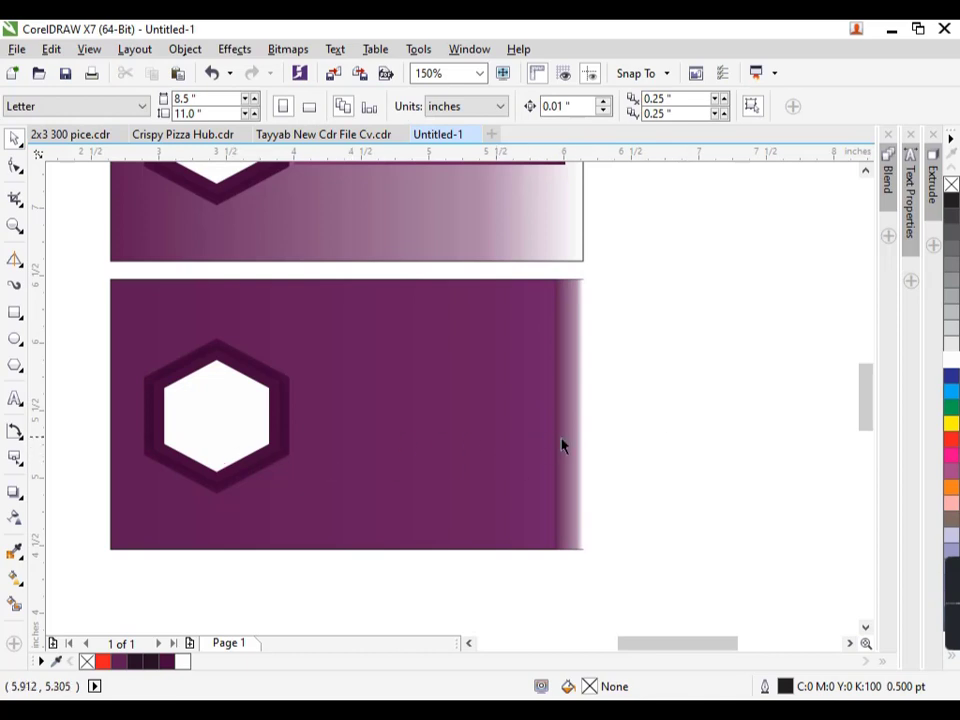
- Place a copy of the gradient strip along the lower card's left edge
{"action": "left_click_drag", "start_coordinate": [563, 447], "coordinate": [133, 471]}
{"action": "left_click", "coordinate": [128, 470]}
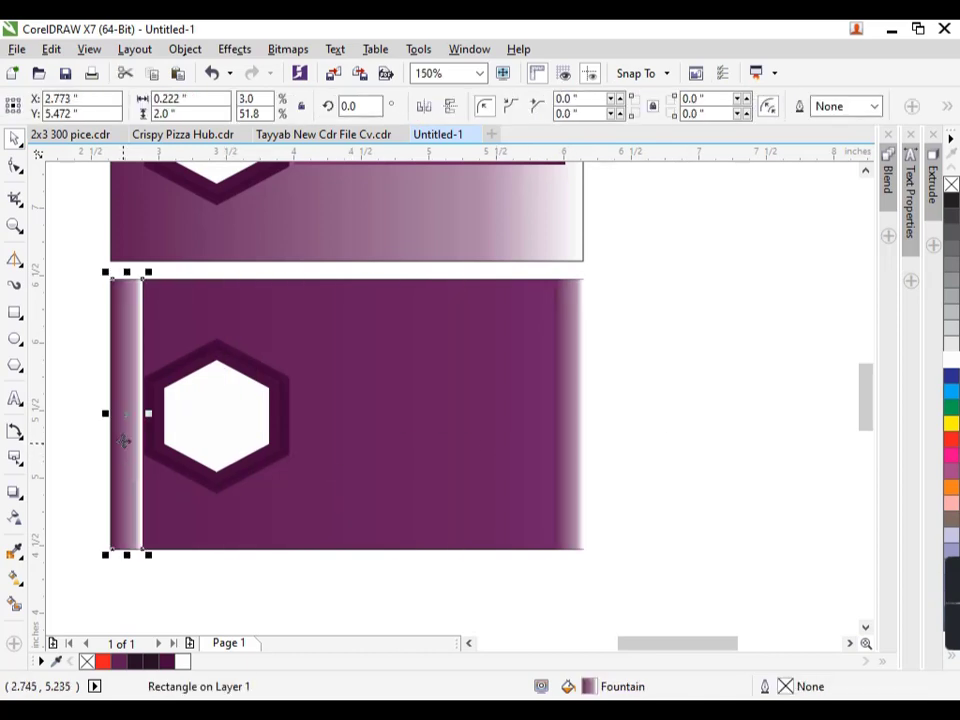
- Narrow the lower card's left gradient strip from its inner side to about 0.06 in and nudge it slightly left
{"action": "scroll", "coordinate": [124, 441], "scroll_direction": "up", "scroll_amount": 2}
{"action": "left_click_drag", "start_coordinate": [172, 391], "coordinate": [124, 388]}
{"action": "scroll", "coordinate": [176, 459], "scroll_direction": "down", "scroll_amount": 2}
{"action": "key", "text": "Left"}
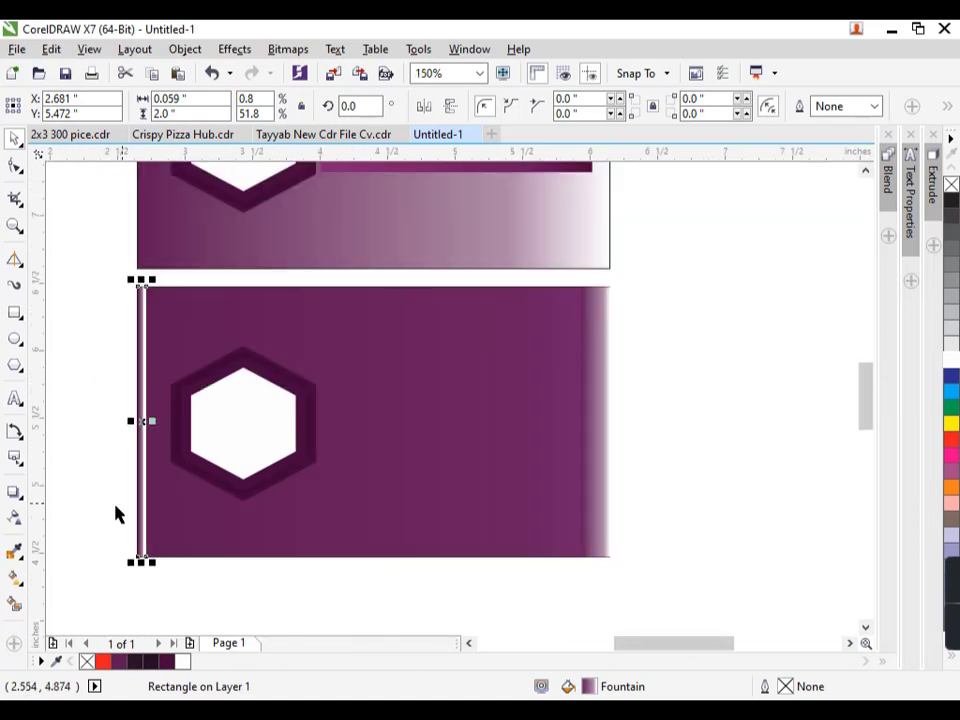
{"action": "key", "text": "Left"}
{"action": "key", "text": "Right"}
{"action": "key", "text": "Left"}
{"action": "key", "text": "Escape"}
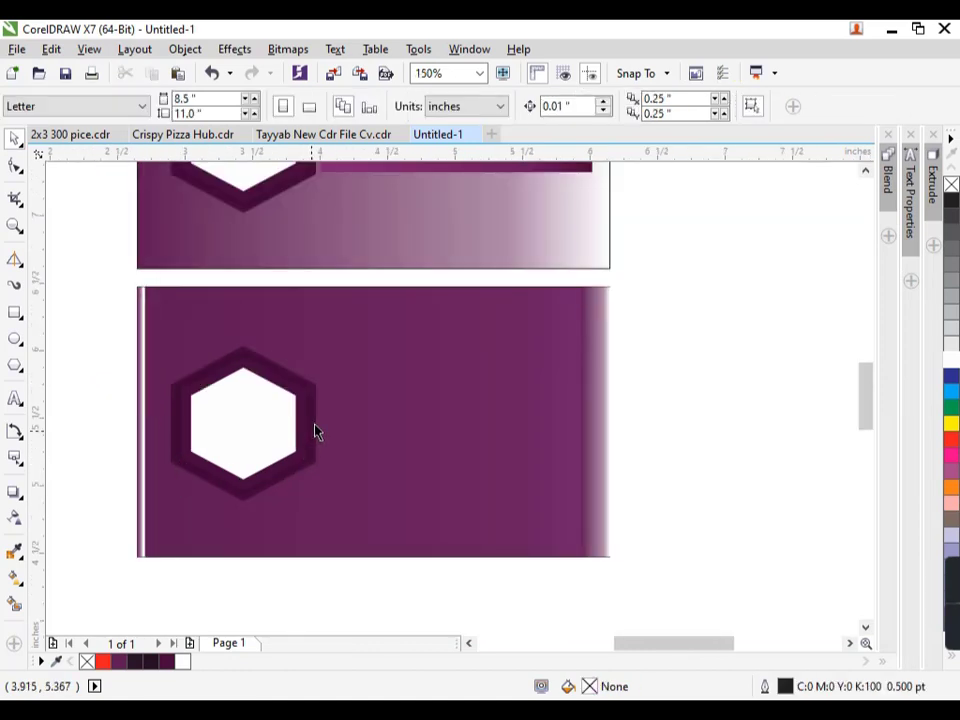
- Recolour the lower card's white inner hexagon with a lighter purple shade of the document's purple swatch
{"action": "left_click", "coordinate": [238, 431]}
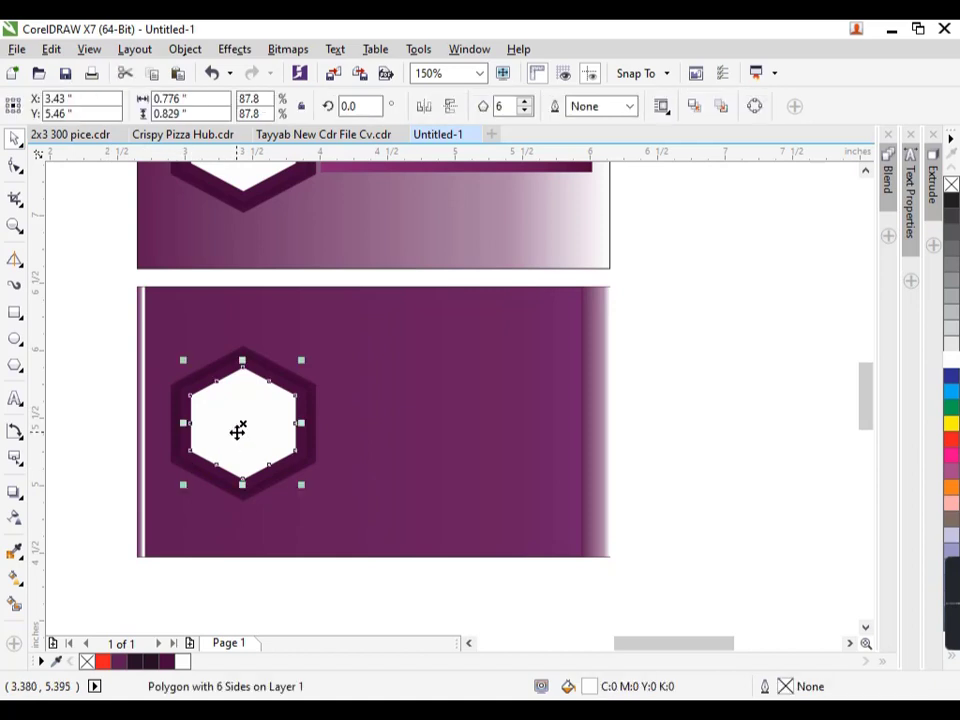
{"action": "left_click", "coordinate": [119, 661]}
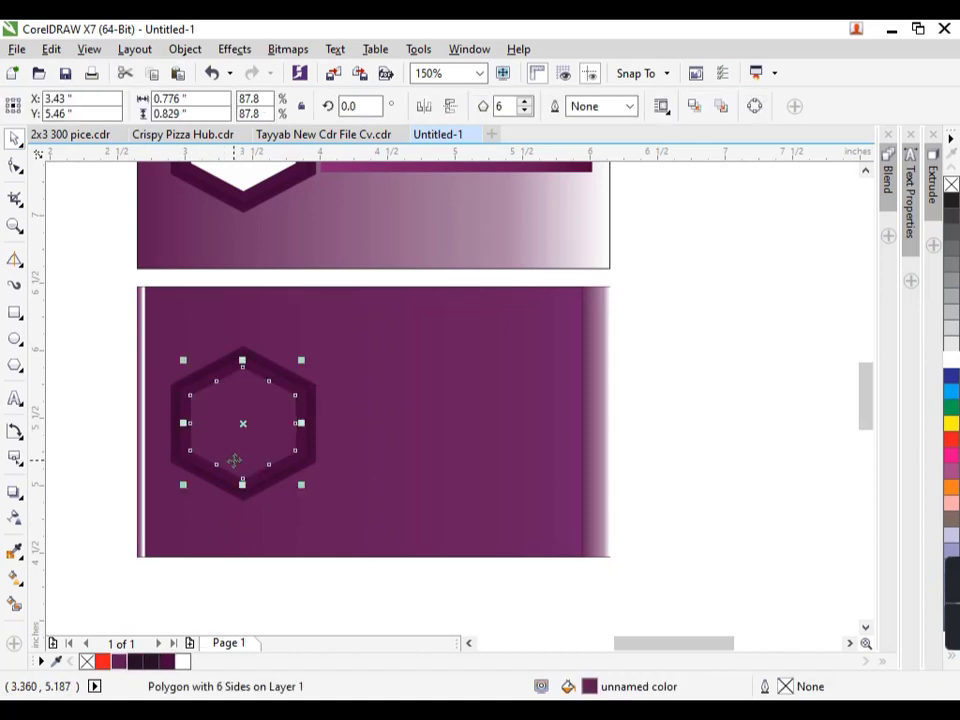
{"action": "scroll", "coordinate": [233, 460], "scroll_direction": "up", "scroll_amount": 1}
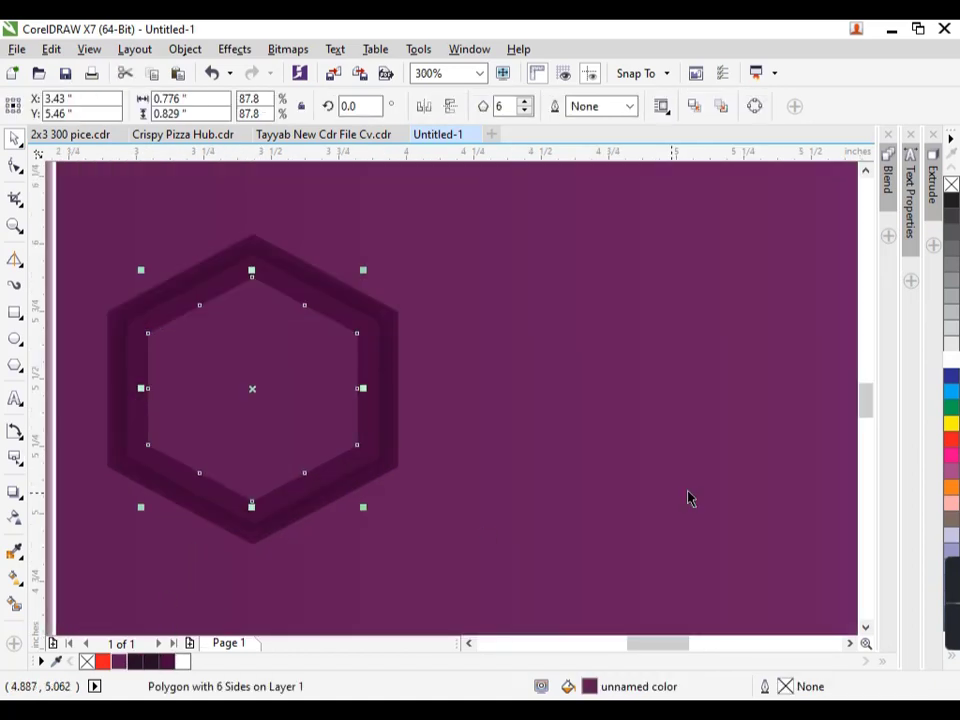
{"action": "left_click", "coordinate": [120, 663]}
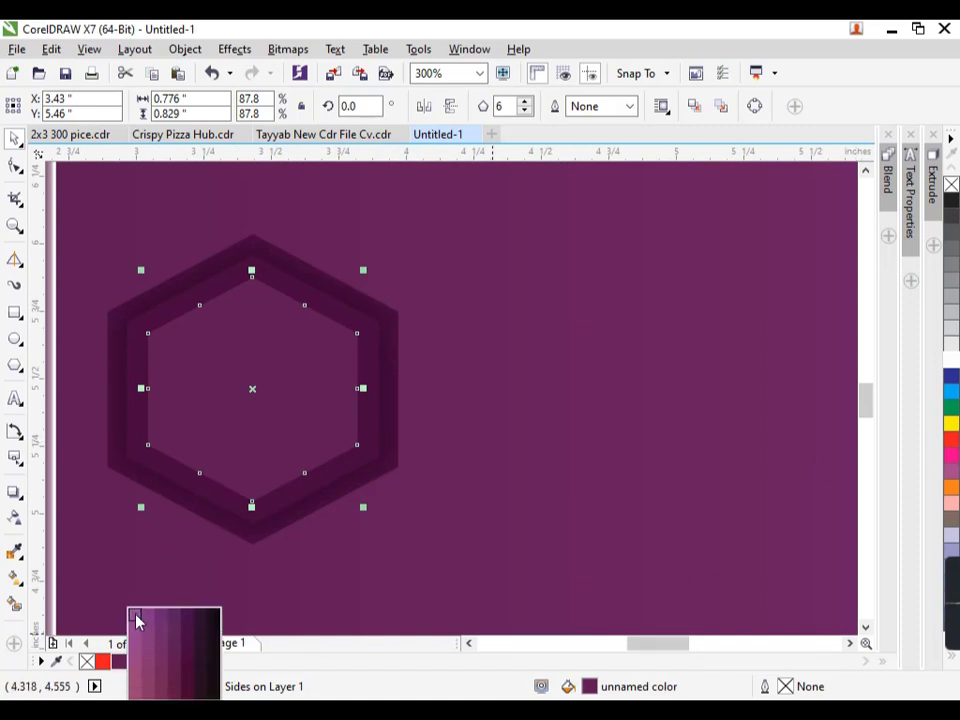
{"action": "left_click", "coordinate": [137, 622]}
{"action": "left_click", "coordinate": [334, 407]}
{"action": "scroll", "coordinate": [236, 456], "scroll_direction": "down", "scroll_amount": 1}
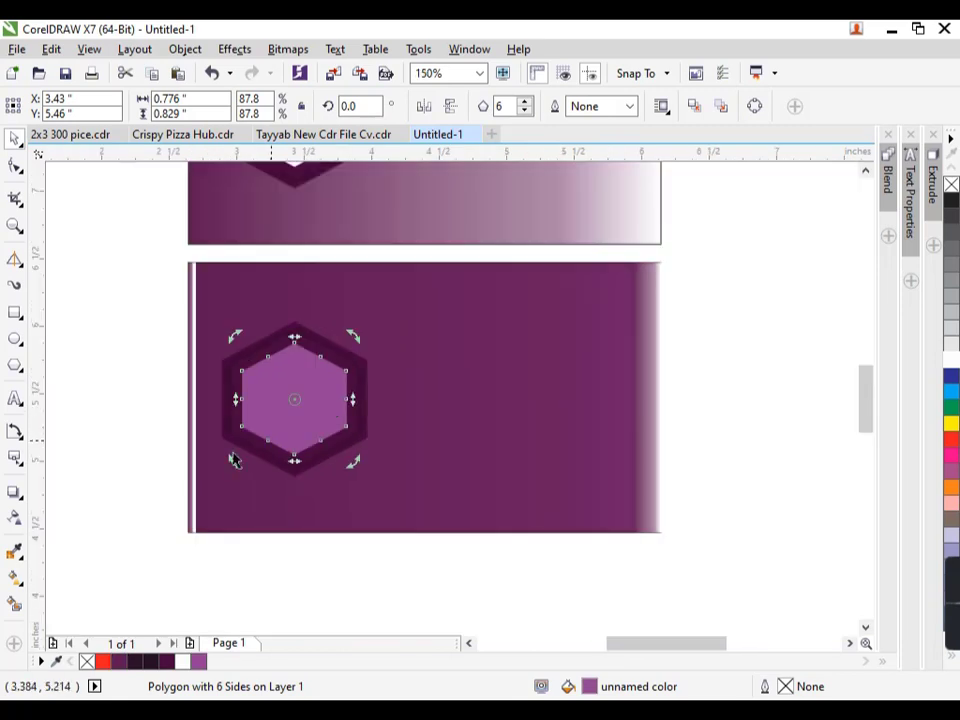
- Add a downward drop shadow to the light purple inner hexagon on the lower card
{"action": "left_click", "coordinate": [16, 492]}
{"action": "scroll", "coordinate": [206, 462], "scroll_direction": "up", "scroll_amount": 1}
{"action": "left_click_drag", "start_coordinate": [361, 240], "coordinate": [357, 463]}
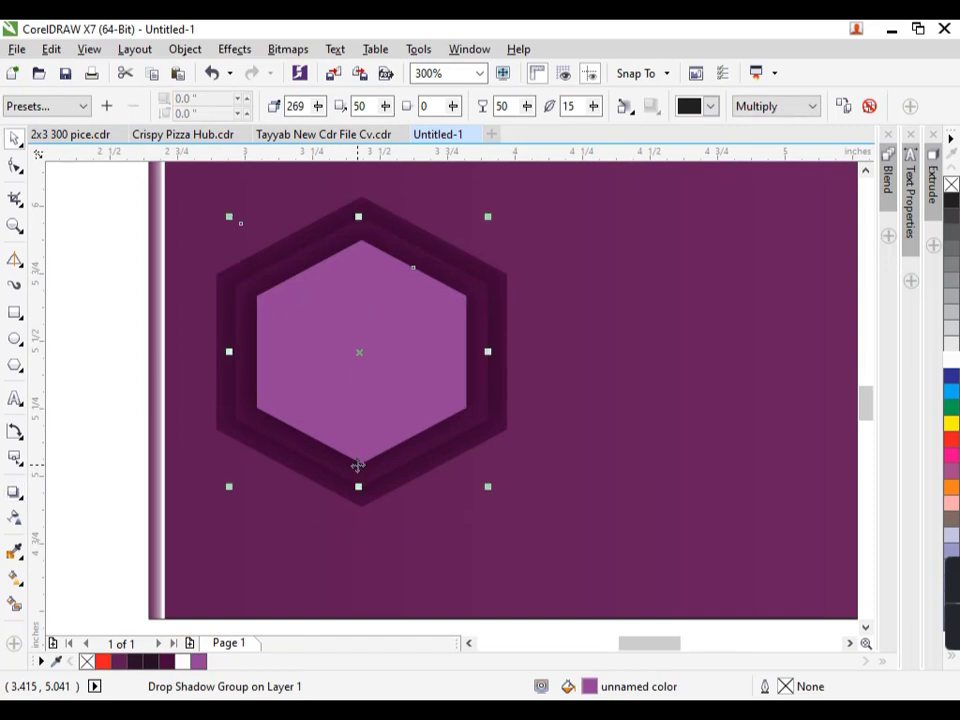
{"action": "scroll", "coordinate": [357, 463], "scroll_direction": "down", "scroll_amount": 1}
{"action": "key", "text": "Escape"}
{"action": "scroll", "coordinate": [318, 465], "scroll_direction": "down", "scroll_amount": 1}
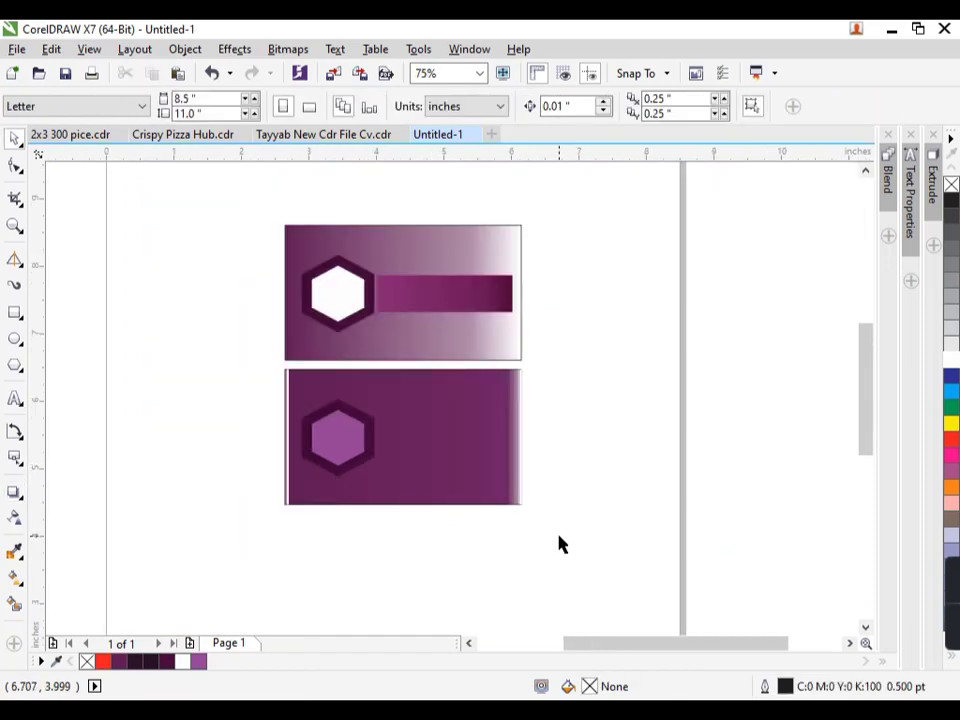
- Add the artistic text ONLINE BUSINESS over the gradient bar on the upper card
{"action": "scroll", "coordinate": [472, 299], "scroll_direction": "up", "scroll_amount": 1}
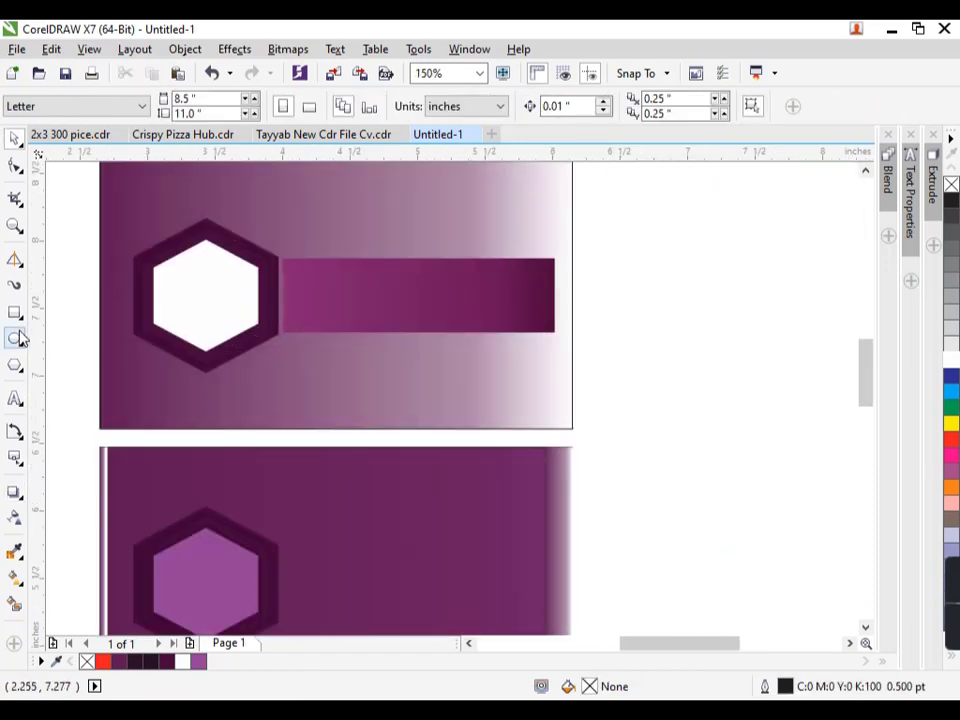
{"action": "left_click", "coordinate": [15, 398]}
{"action": "left_click", "coordinate": [373, 289]}
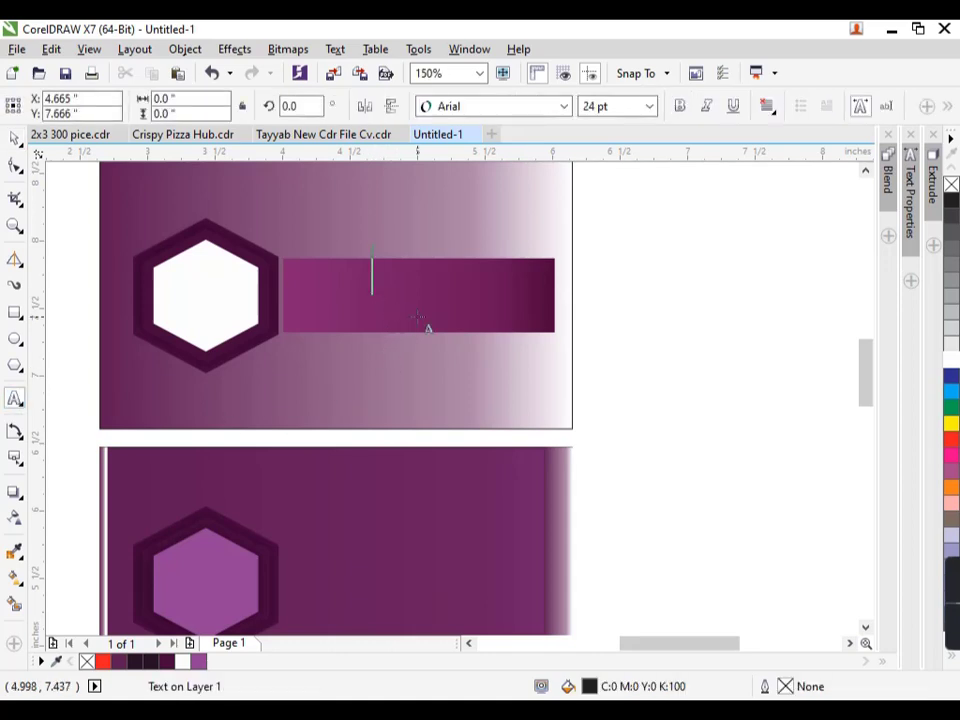
{"action": "type", "text": "on"}
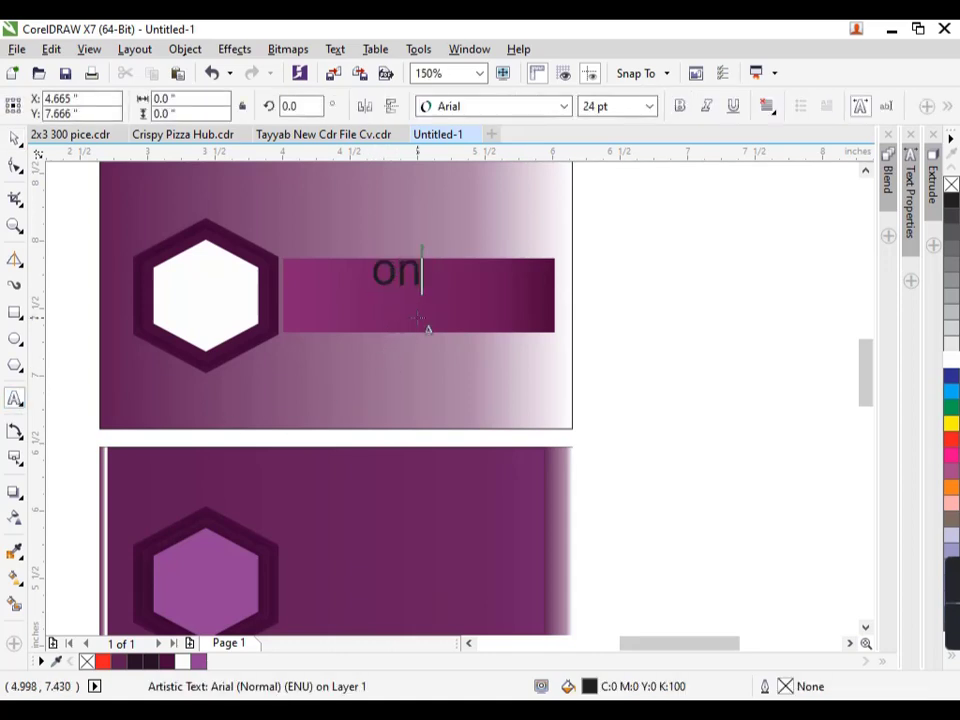
{"action": "key", "text": "BackSpace"}
{"action": "key", "text": "BackSpace"}
{"action": "type", "text": "OL"}
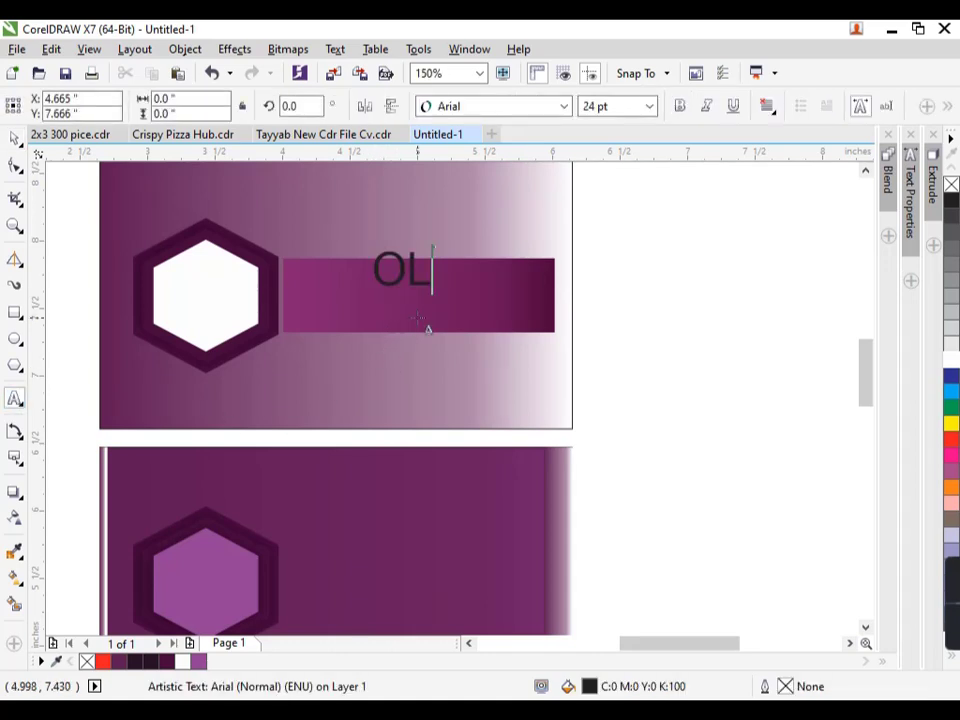
{"action": "key", "text": "BackSpace"}
{"action": "type", "text": "NLINE BU"}
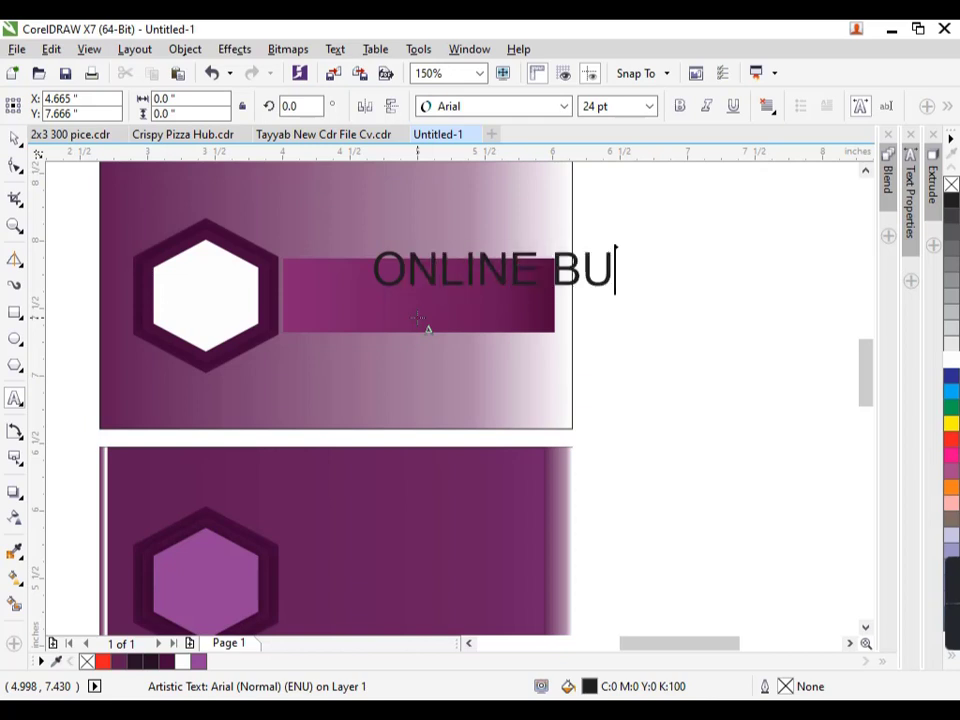
{"action": "type", "text": "SINESS"}
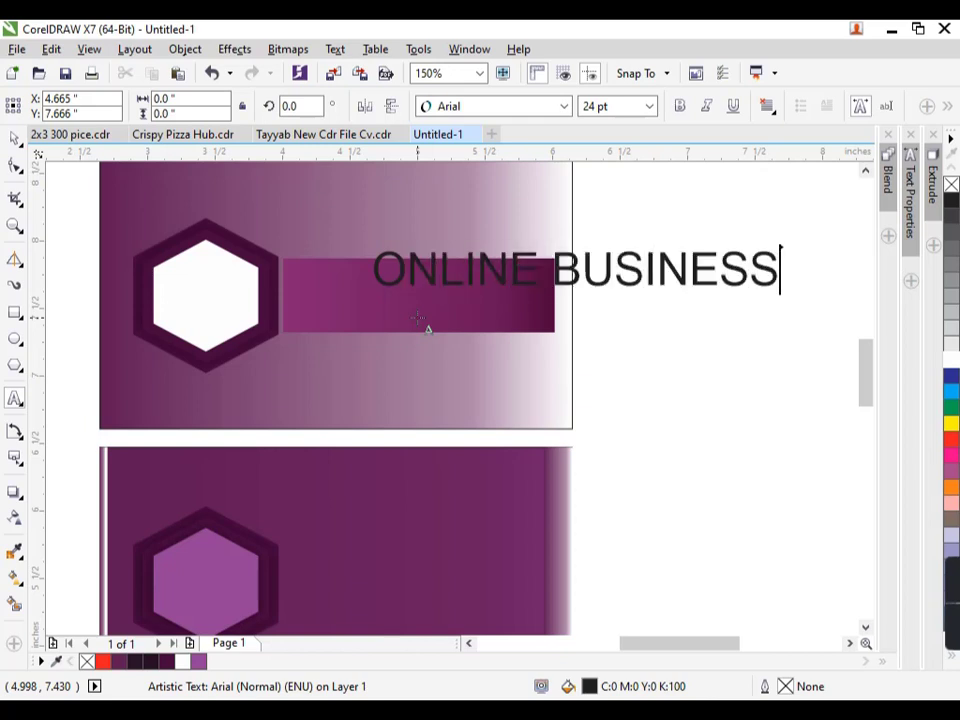
{"action": "key", "text": "Escape"}
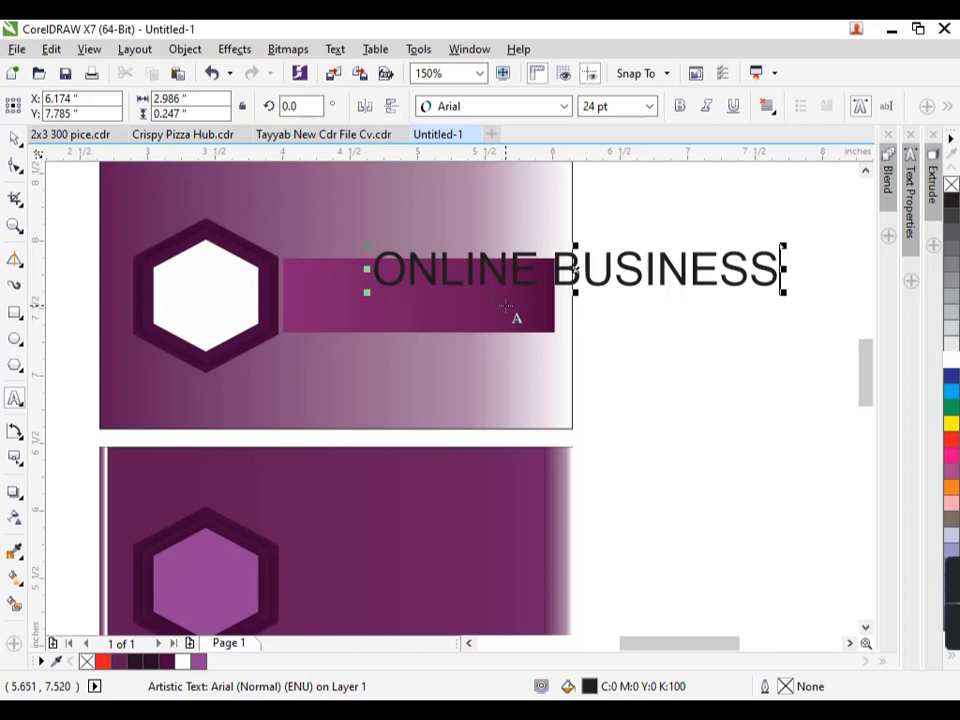
- Scale the ONLINE BUSINESS text down to about 12 pt and place it centrally on the gradient bar
{"action": "left_click", "coordinate": [15, 138]}
{"action": "left_click_drag", "start_coordinate": [782, 292], "coordinate": [722, 281]}
{"action": "left_click_drag", "start_coordinate": [592, 268], "coordinate": [430, 297]}
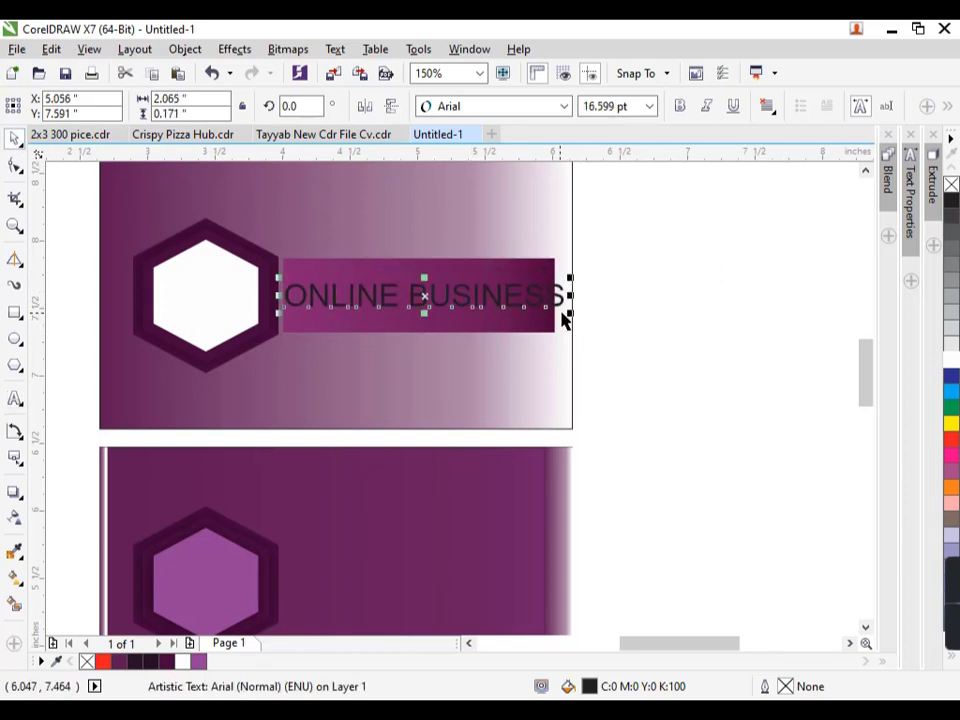
{"action": "left_click_drag", "start_coordinate": [563, 318], "coordinate": [531, 311]}
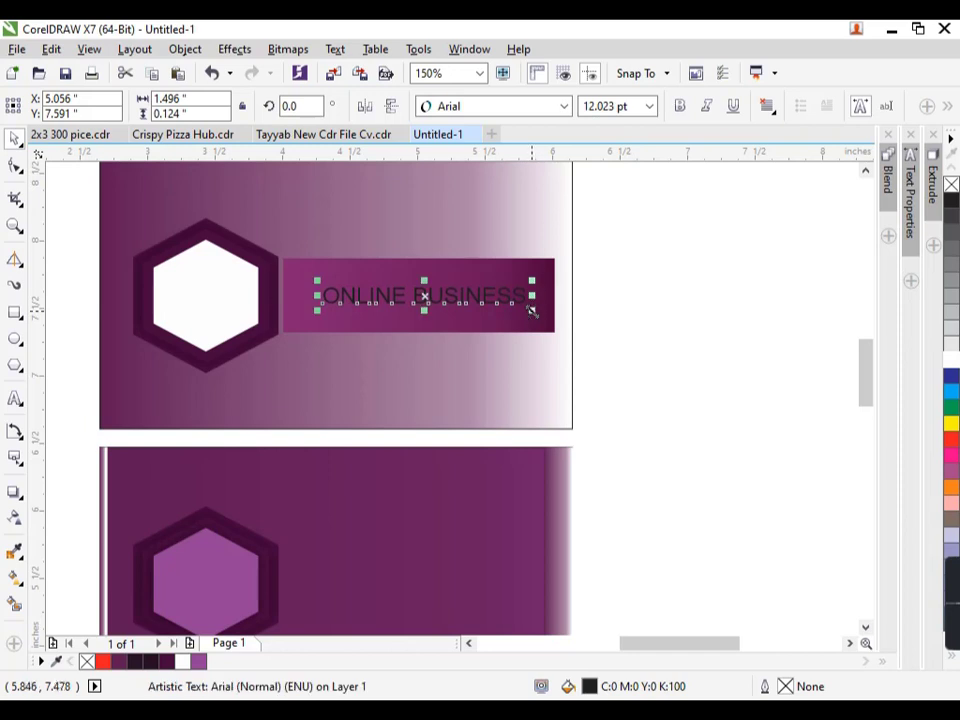
- Make the ONLINE BUSINESS text white and bold, and nudge it 0.04 in to the left
{"action": "left_click", "coordinate": [948, 363]}
{"action": "left_click", "coordinate": [680, 106]}
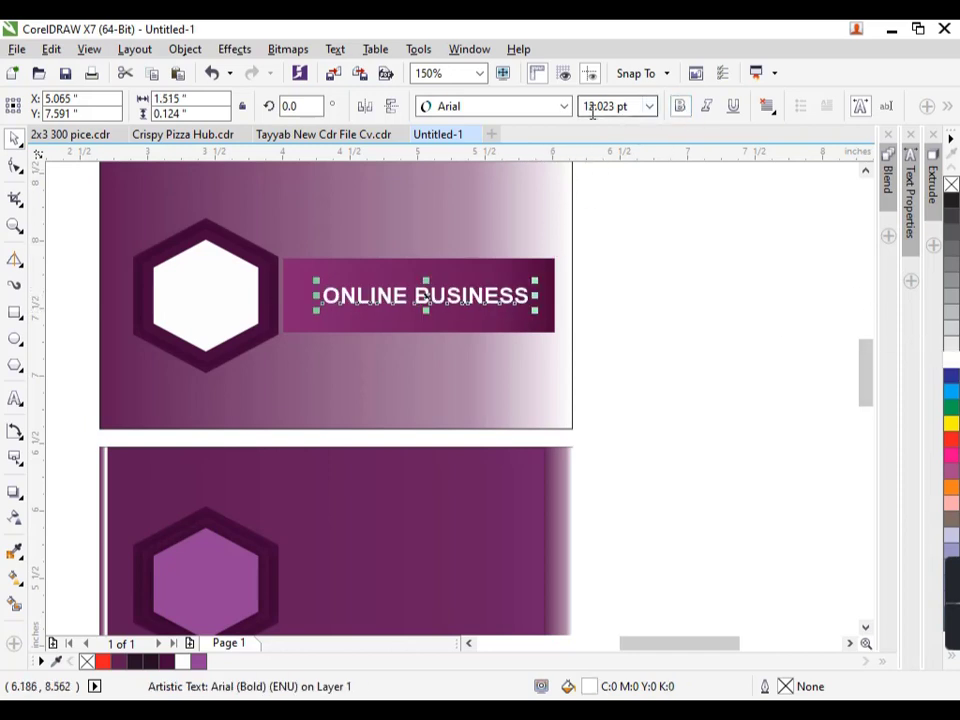
{"action": "key", "text": "Escape"}
{"action": "scroll", "coordinate": [490, 307], "scroll_direction": "up", "scroll_amount": 2}
{"action": "left_click", "coordinate": [490, 307]}
{"action": "key", "text": "Left"}
{"action": "key", "text": "Left"}
{"action": "key", "text": "Left"}
{"action": "key", "text": "Left"}
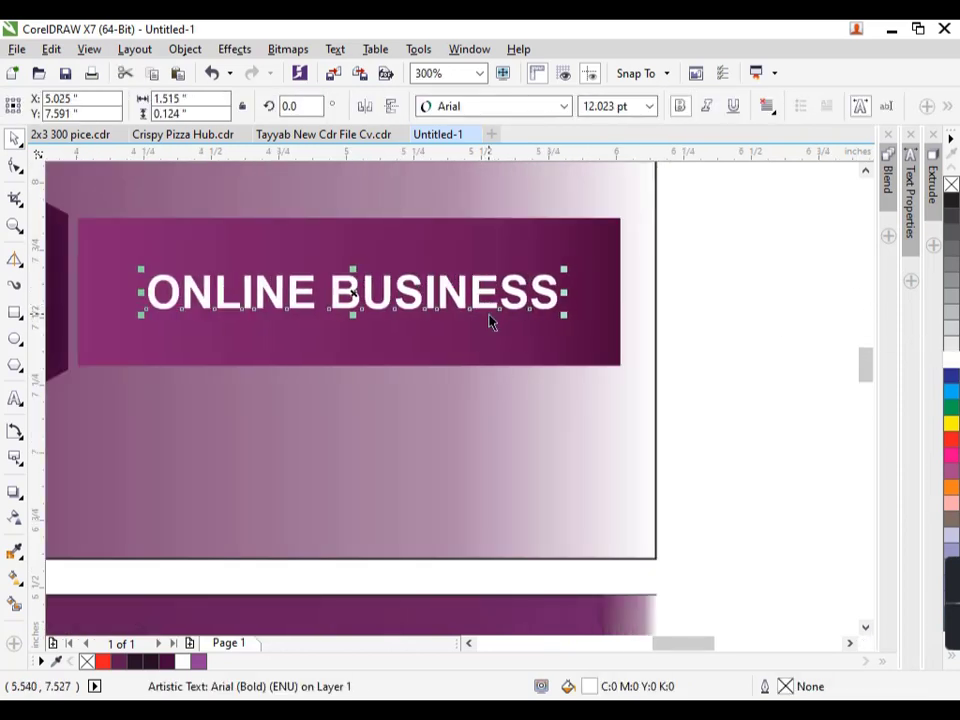
- Create a flattened copy of the gradient bar below the text as a white line about 0.034 in high
{"action": "left_click", "coordinate": [401, 349]}
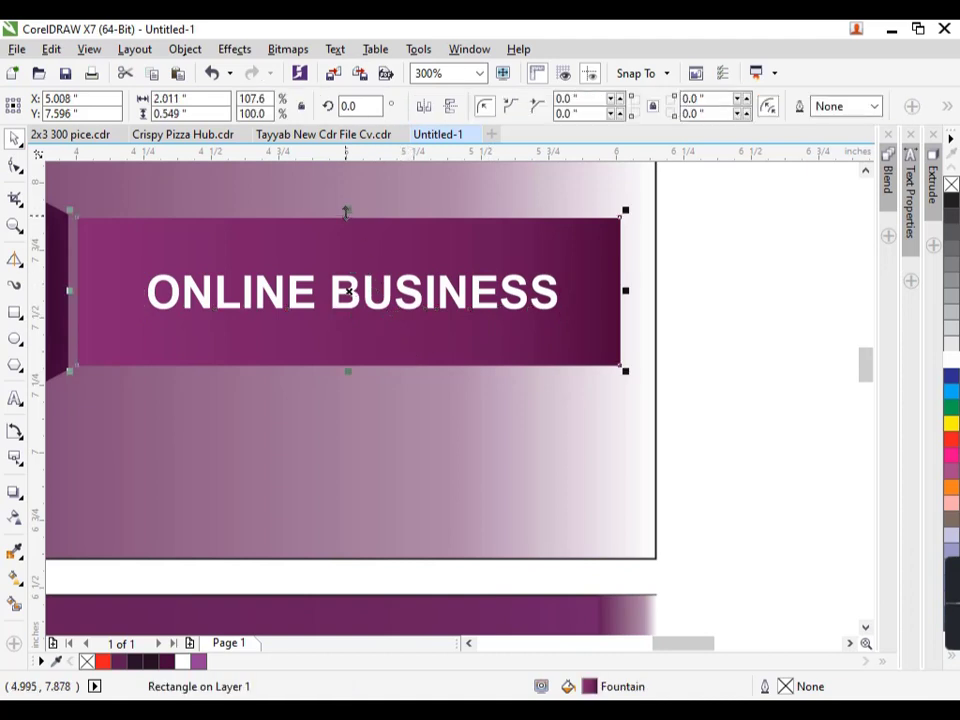
{"action": "left_click_drag", "start_coordinate": [345, 212], "coordinate": [338, 350]}
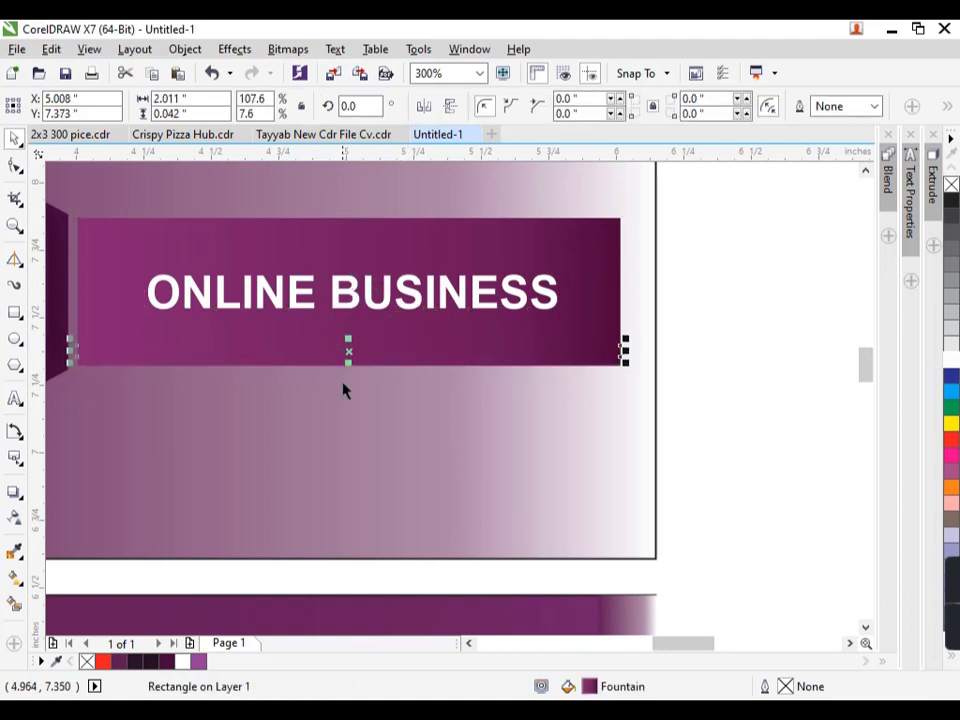
{"action": "left_click", "coordinate": [181, 661]}
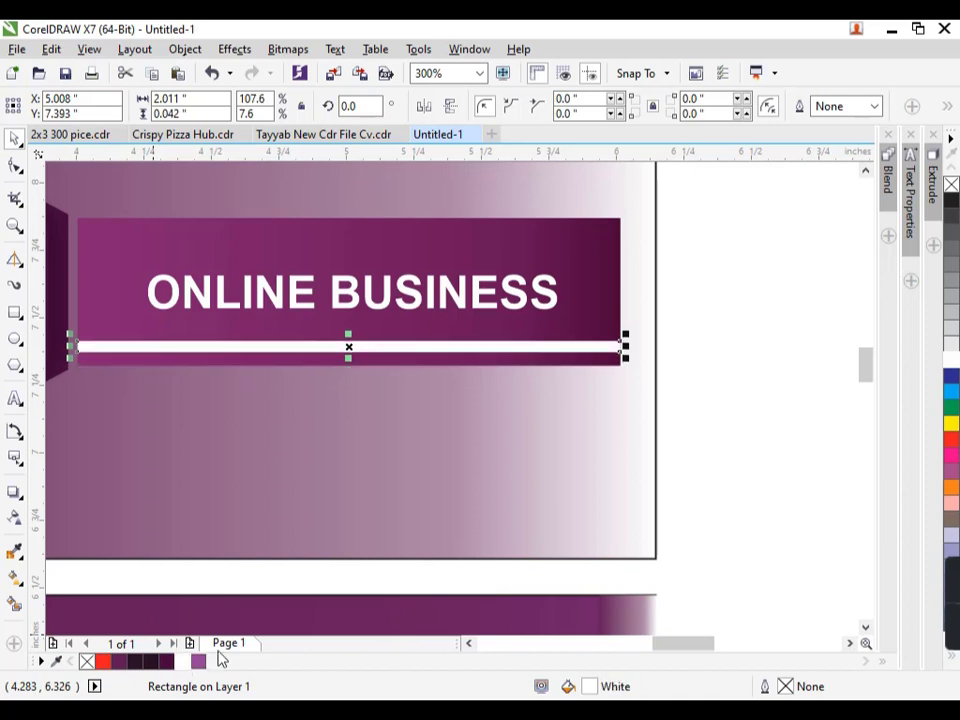
{"action": "left_click_drag", "start_coordinate": [349, 358], "coordinate": [347, 356]}
{"action": "scroll", "coordinate": [349, 355], "scroll_direction": "up", "scroll_amount": 2}
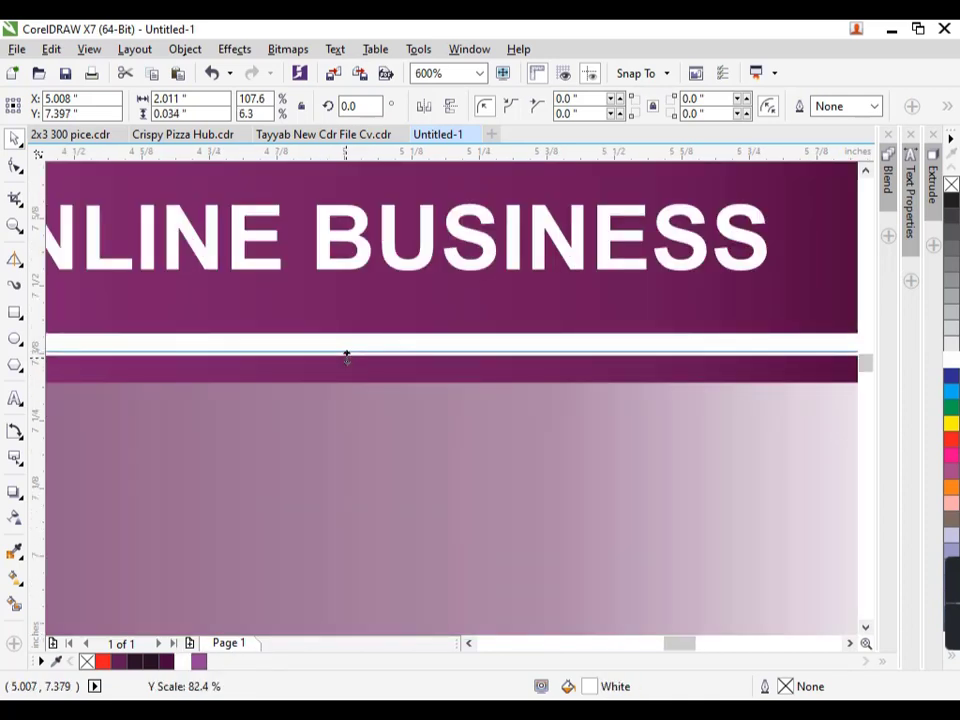
{"action": "scroll", "coordinate": [347, 355], "scroll_direction": "down", "scroll_amount": 1}
{"action": "left_click", "coordinate": [626, 353], "text": "shift"}
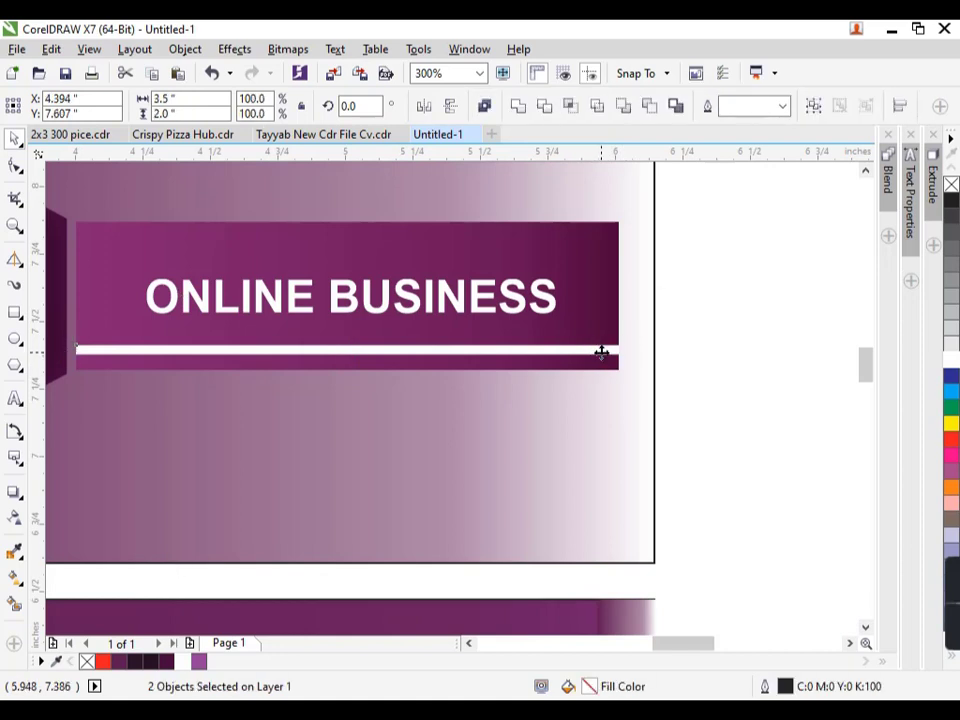
{"action": "key", "text": "Escape"}
- Shorten the white line to about 1.51 in to match the text width and move it directly under ONLINE BUSINESS
{"action": "left_click", "coordinate": [577, 351]}
{"action": "left_click_drag", "start_coordinate": [623, 350], "coordinate": [537, 362]}
{"action": "left_click_drag", "start_coordinate": [360, 353], "coordinate": [351, 323]}
{"action": "left_click_drag", "start_coordinate": [537, 325], "coordinate": [561, 326]}
- Place a copy of the white line above ONLINE BUSINESS and space both lines slightly away from the text
{"action": "left_click_drag", "start_coordinate": [392, 324], "coordinate": [409, 270]}
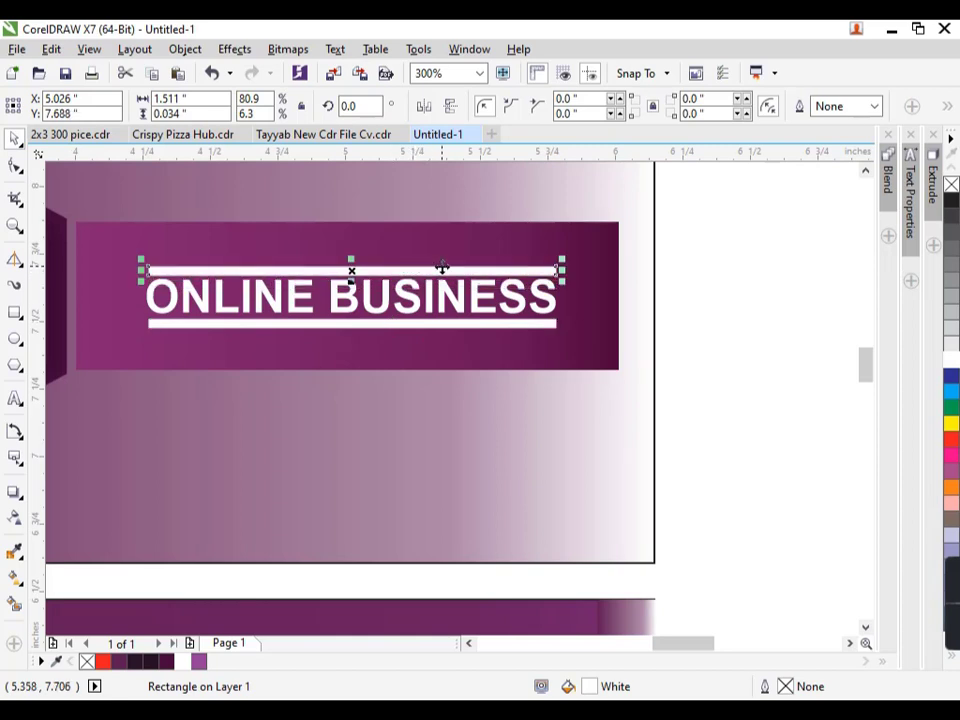
{"action": "left_click", "coordinate": [551, 326]}
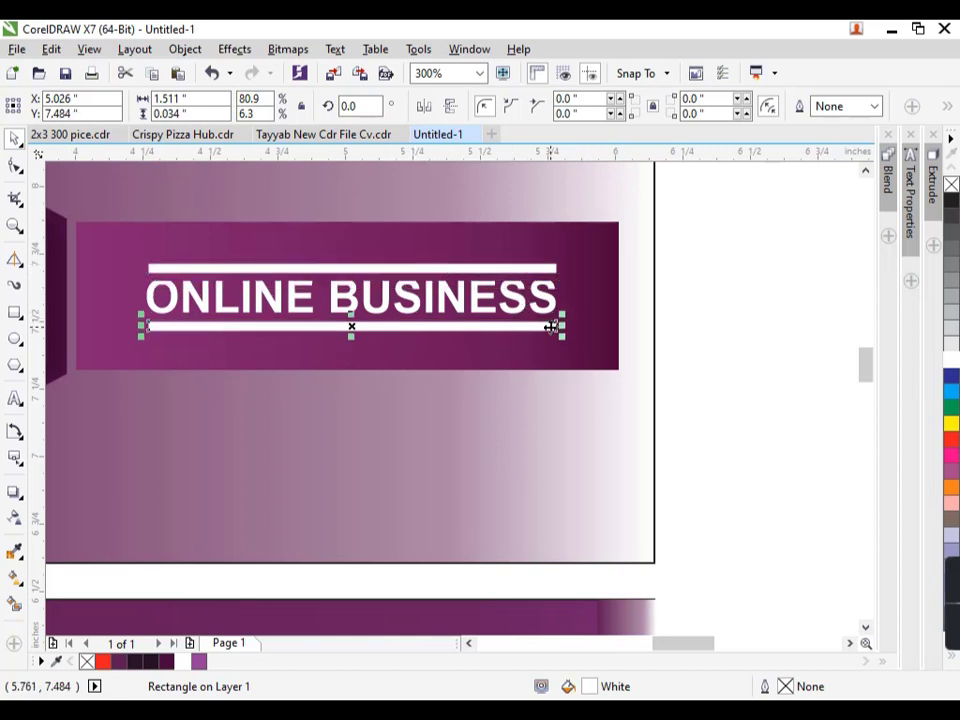
{"action": "left_click", "coordinate": [714, 326]}
{"action": "scroll", "coordinate": [639, 317], "scroll_direction": "down", "scroll_amount": 2}
{"action": "scroll", "coordinate": [516, 288], "scroll_direction": "up", "scroll_amount": 2}
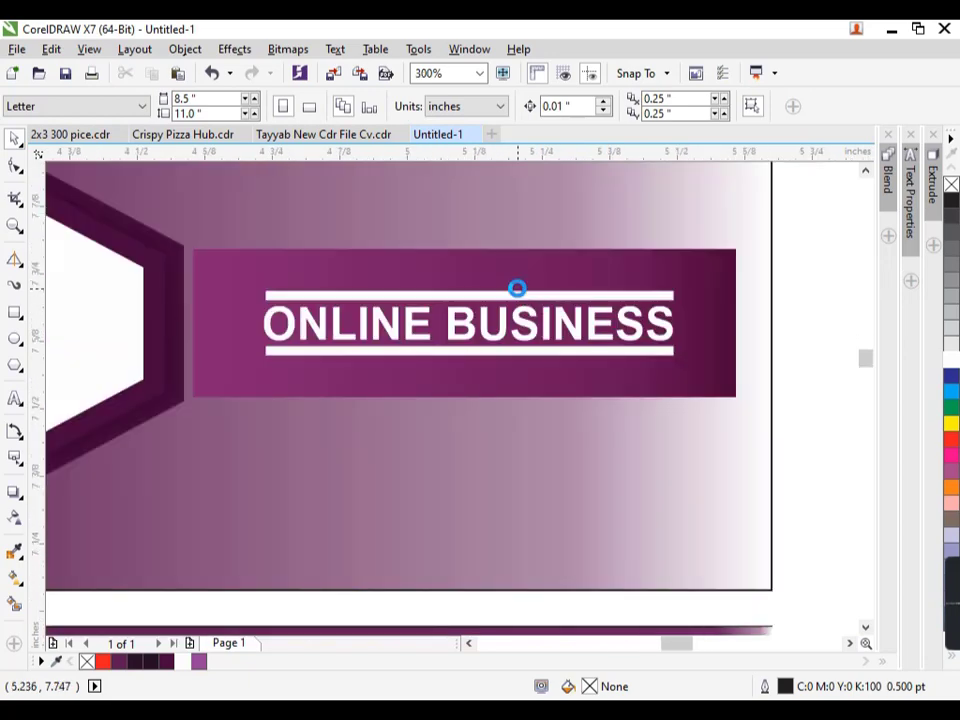
- Thin the white line above the text to about 0.018 in and replace the lower line with a copy of it
{"action": "scroll", "coordinate": [516, 288], "scroll_direction": "up", "scroll_amount": 4}
{"action": "left_click", "coordinate": [514, 306]}
{"action": "left_click_drag", "start_coordinate": [327, 334], "coordinate": [327, 316]}
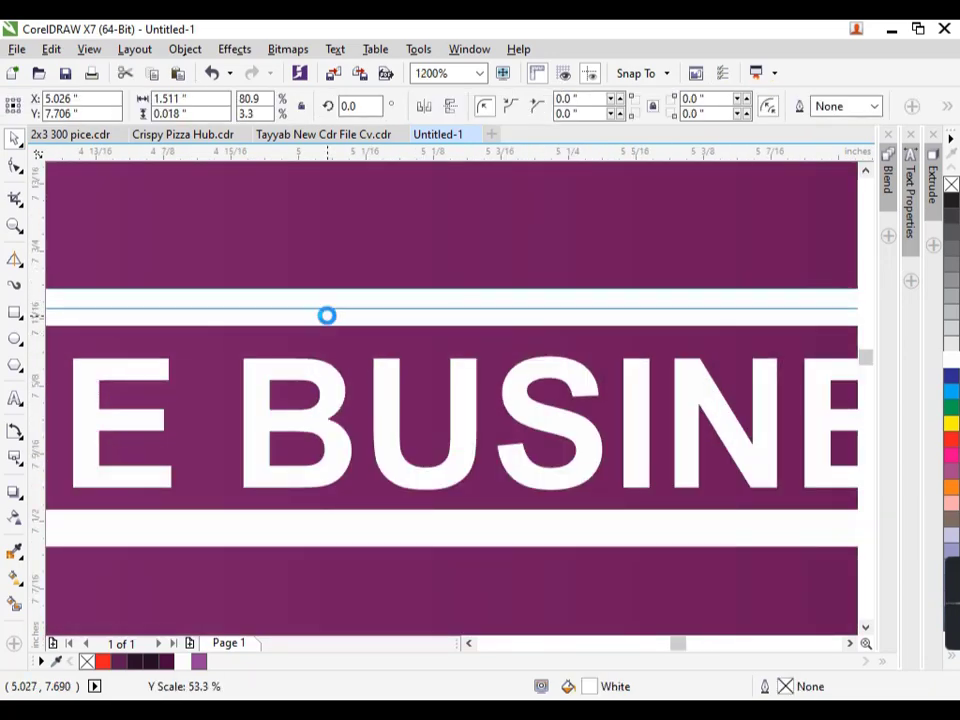
{"action": "left_click", "coordinate": [360, 523]}
{"action": "key", "text": "Delete"}
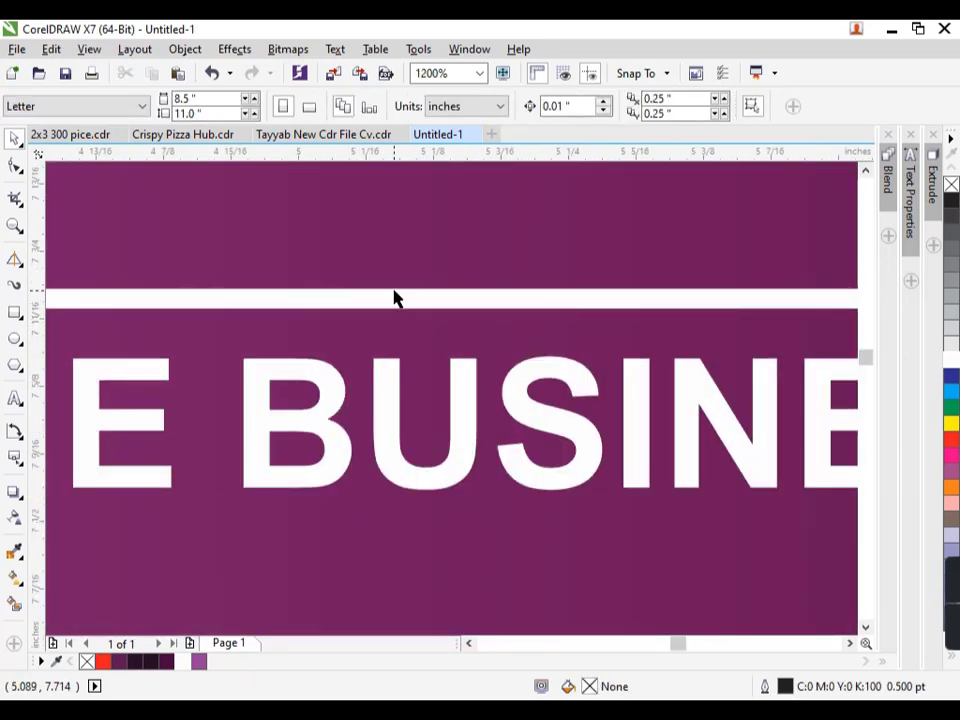
{"action": "left_click_drag", "start_coordinate": [395, 298], "coordinate": [375, 521]}
{"action": "scroll", "coordinate": [370, 515], "scroll_direction": "down", "scroll_amount": 4}
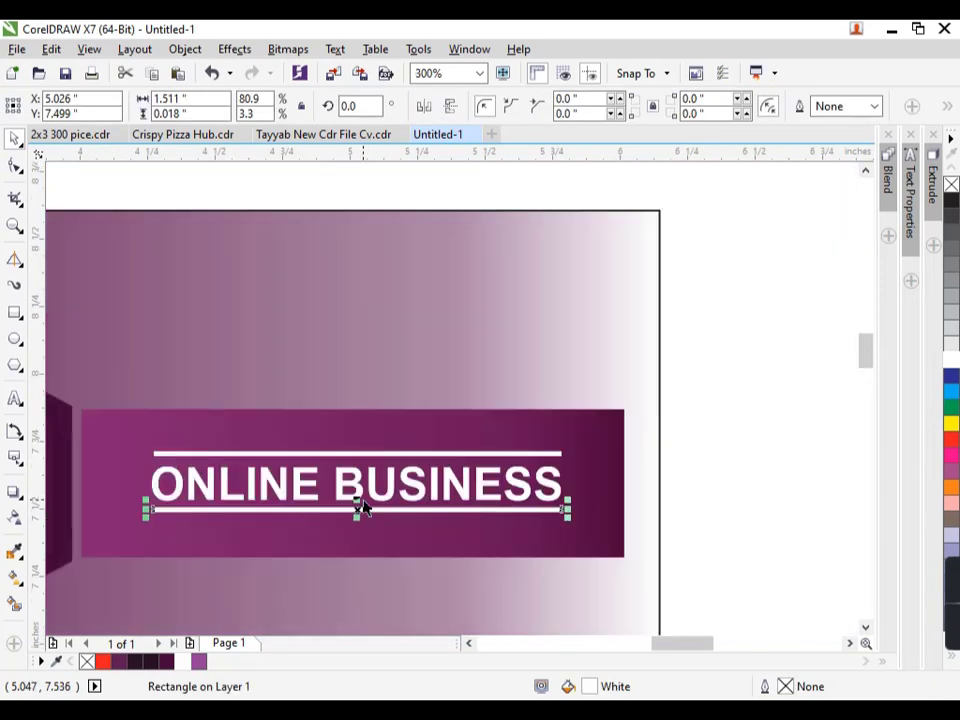
- Enlarge the ONLINE BUSINESS text and its two lines together to about 1.58 in wide
{"action": "left_click", "coordinate": [649, 424]}
{"action": "left_click_drag", "start_coordinate": [688, 420], "coordinate": [122, 562]}
{"action": "left_click_drag", "start_coordinate": [144, 443], "coordinate": [129, 435]}
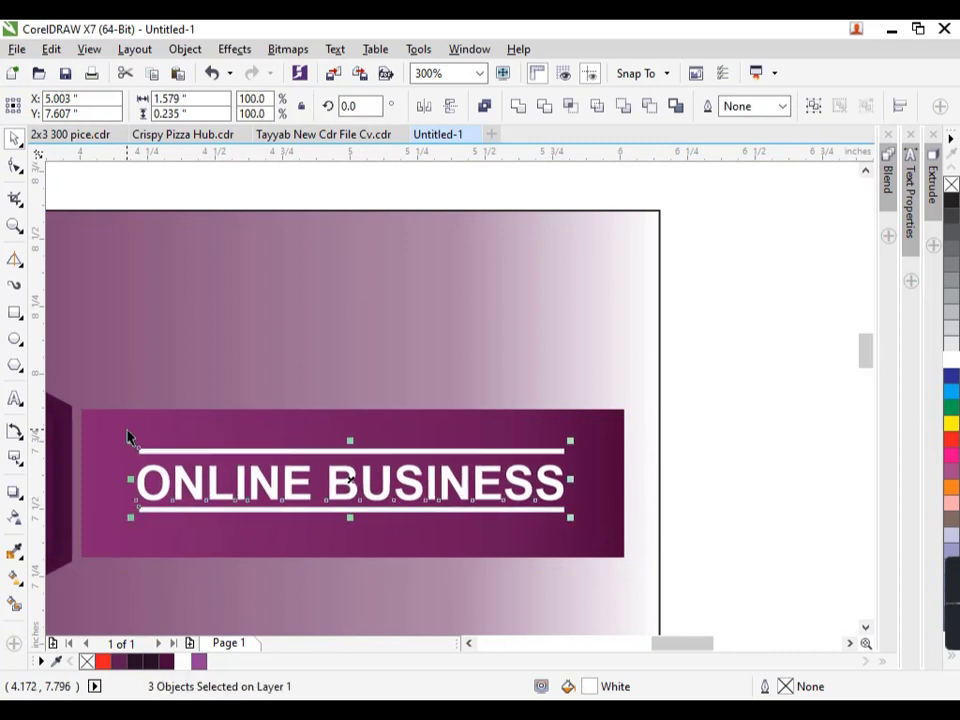
{"action": "scroll", "coordinate": [268, 426], "scroll_direction": "down", "scroll_amount": 2}
{"action": "left_click", "coordinate": [531, 343]}
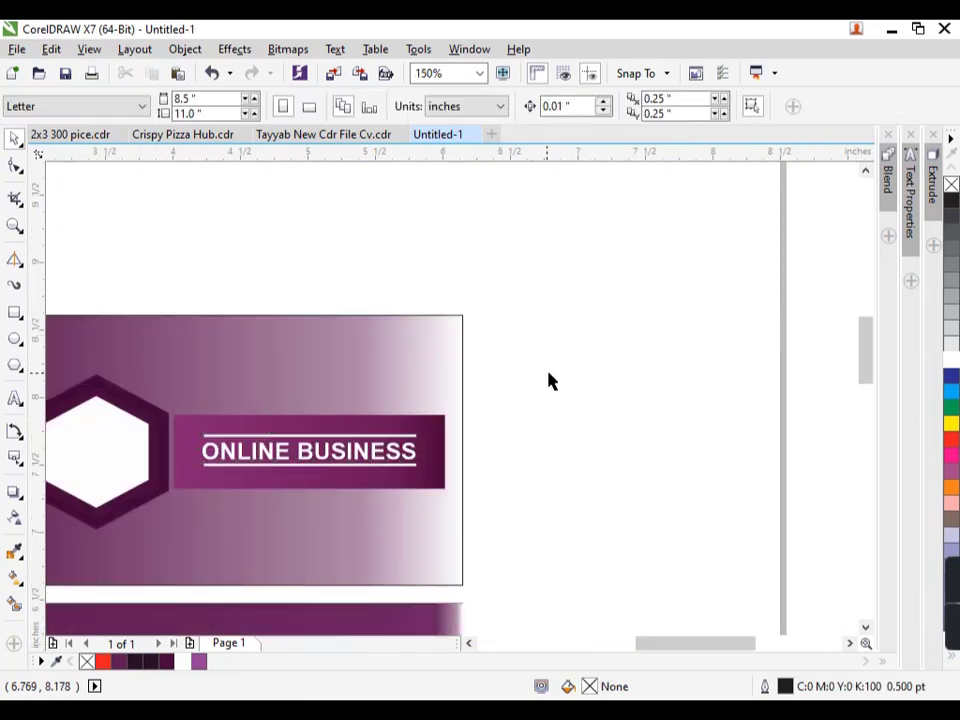
- Change the white end of the gradient on the lower card's wide edge strip to dark purple
{"action": "scroll", "coordinate": [560, 381], "scroll_direction": "down", "scroll_amount": 2}
{"action": "scroll", "coordinate": [493, 449], "scroll_direction": "up", "scroll_amount": 2}
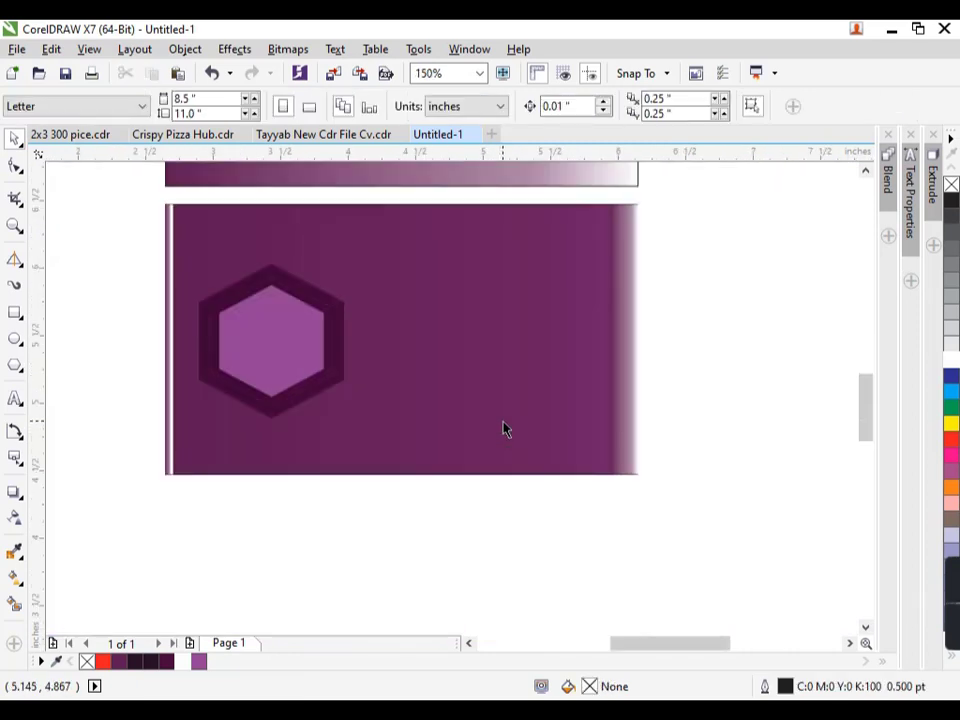
{"action": "left_click", "coordinate": [622, 404]}
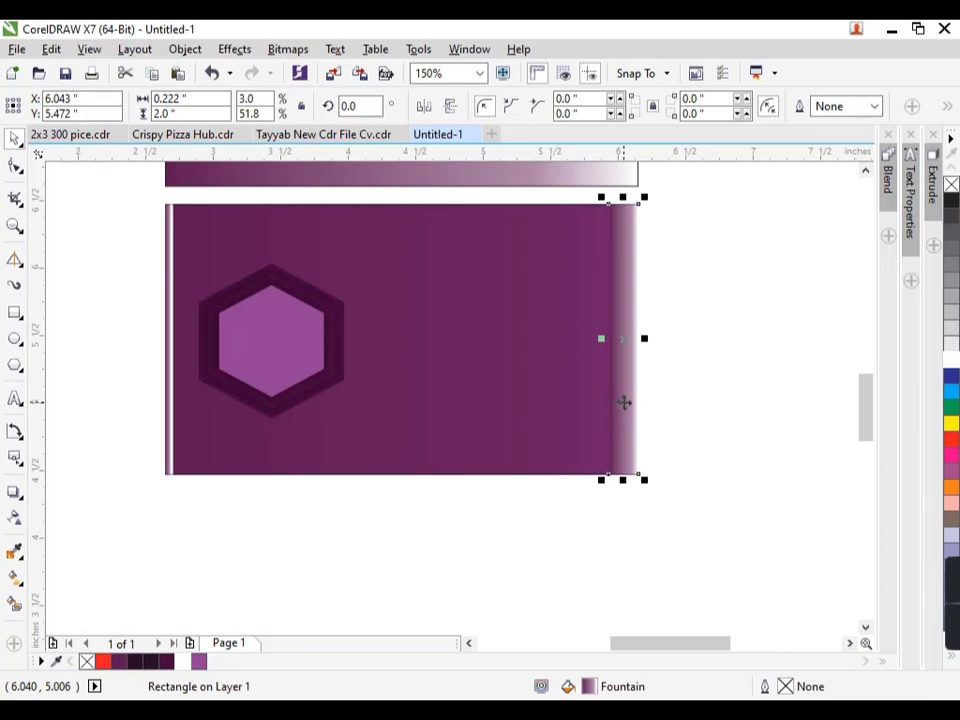
{"action": "key", "text": "F11"}
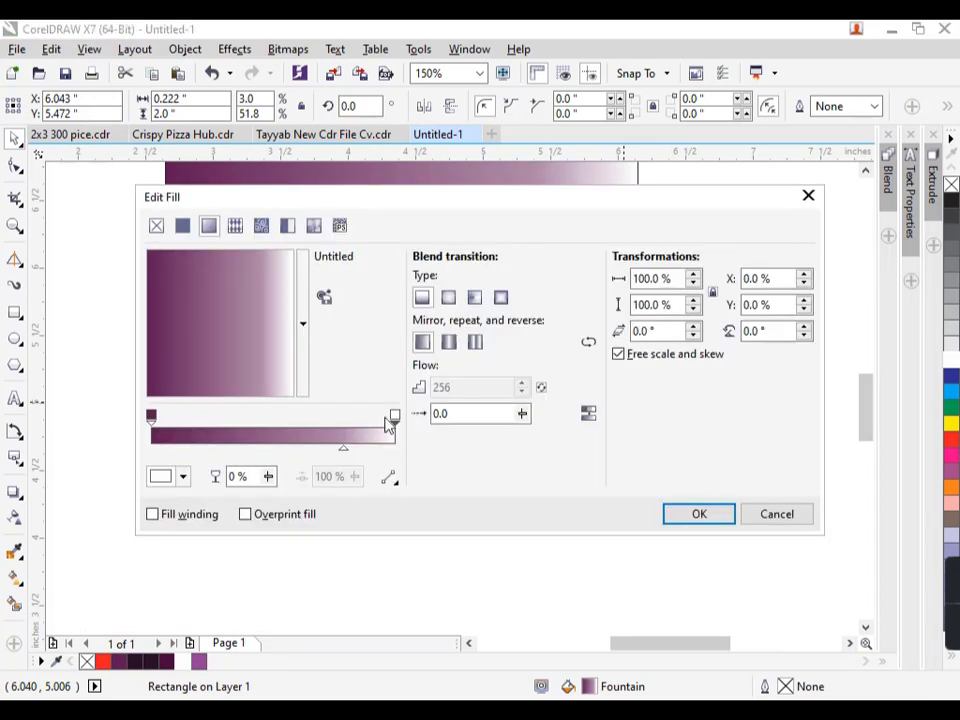
{"action": "left_click", "coordinate": [183, 477]}
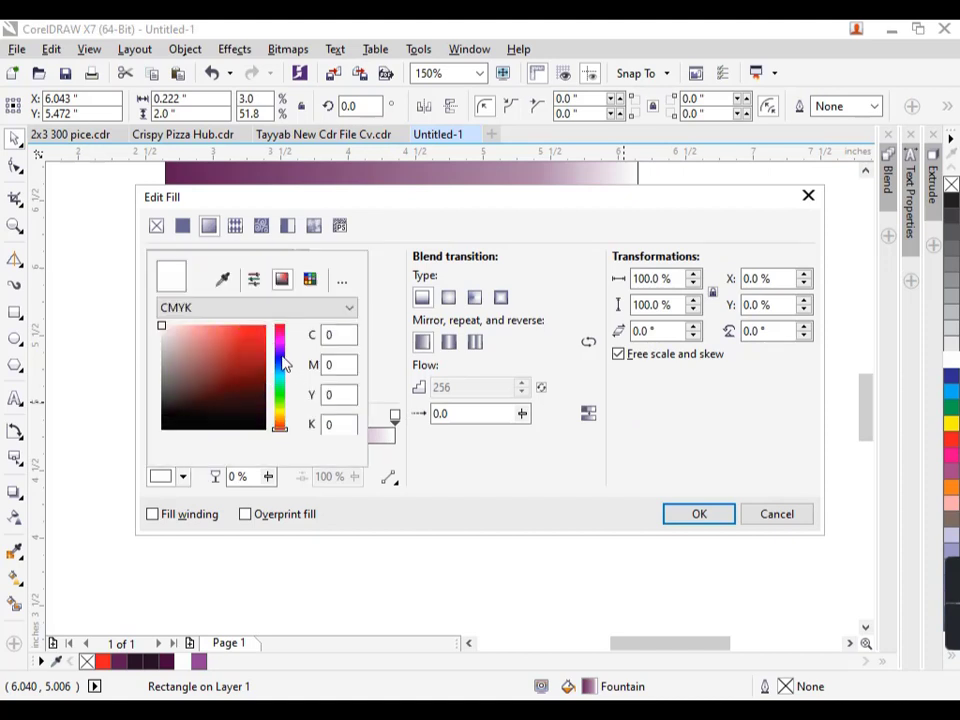
{"action": "left_click_drag", "start_coordinate": [283, 358], "coordinate": [280, 339]}
{"action": "left_click_drag", "start_coordinate": [268, 393], "coordinate": [260, 396]}
{"action": "left_click", "coordinate": [700, 513]}
{"action": "left_click", "coordinate": [716, 516]}
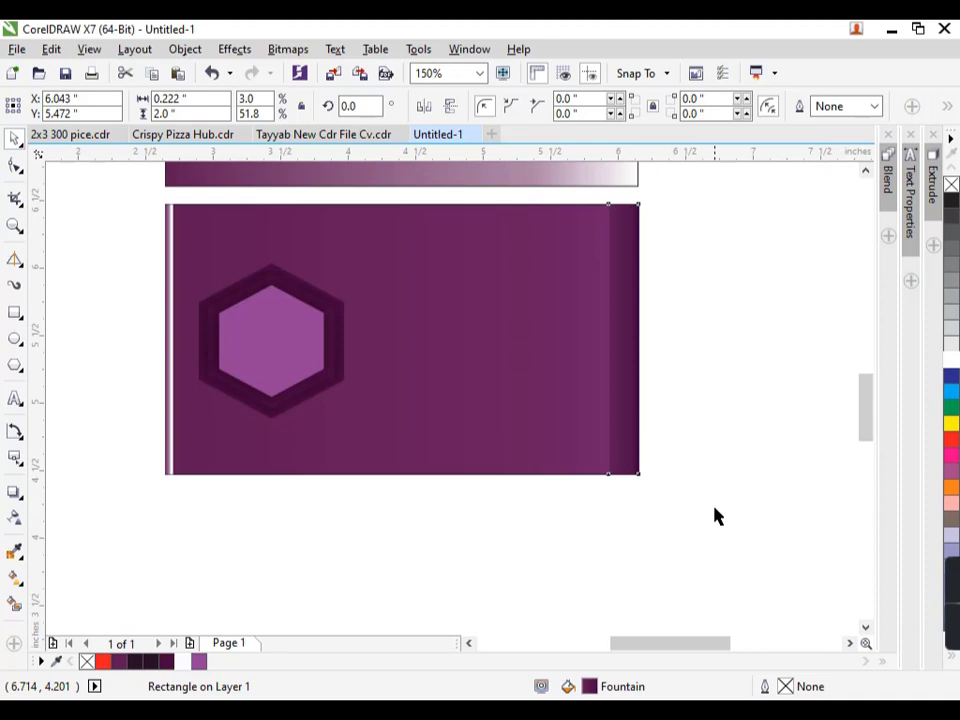
{"action": "left_click", "coordinate": [716, 516]}
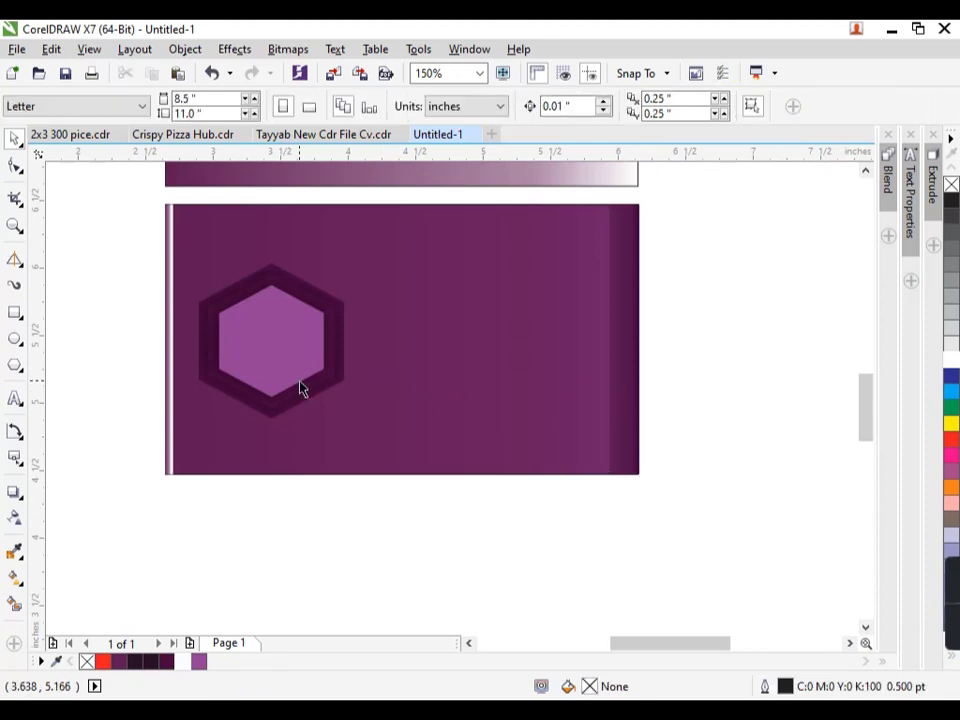
- Move the white contact lines and their icons from below the cards onto the lower card, beside its hexagon
{"action": "scroll", "coordinate": [301, 390], "scroll_direction": "up", "scroll_amount": 2}
{"action": "scroll", "coordinate": [303, 390], "scroll_direction": "down", "scroll_amount": 2}
{"action": "scroll", "coordinate": [304, 389], "scroll_direction": "down", "scroll_amount": 2}
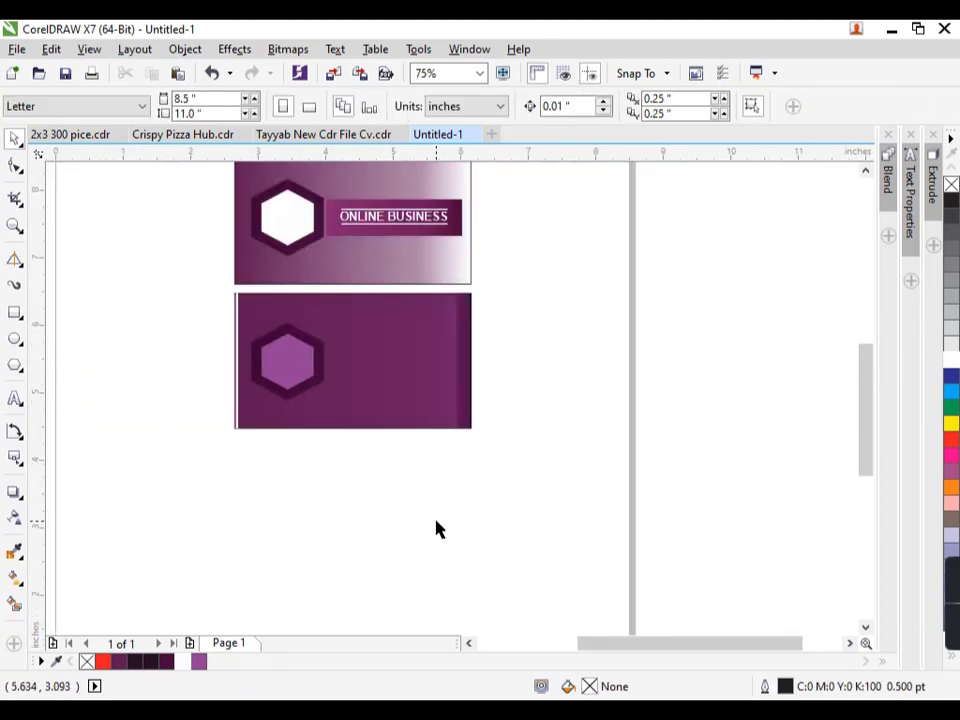
{"action": "key", "text": "F4"}
{"action": "left_click_drag", "start_coordinate": [261, 486], "coordinate": [770, 655]}
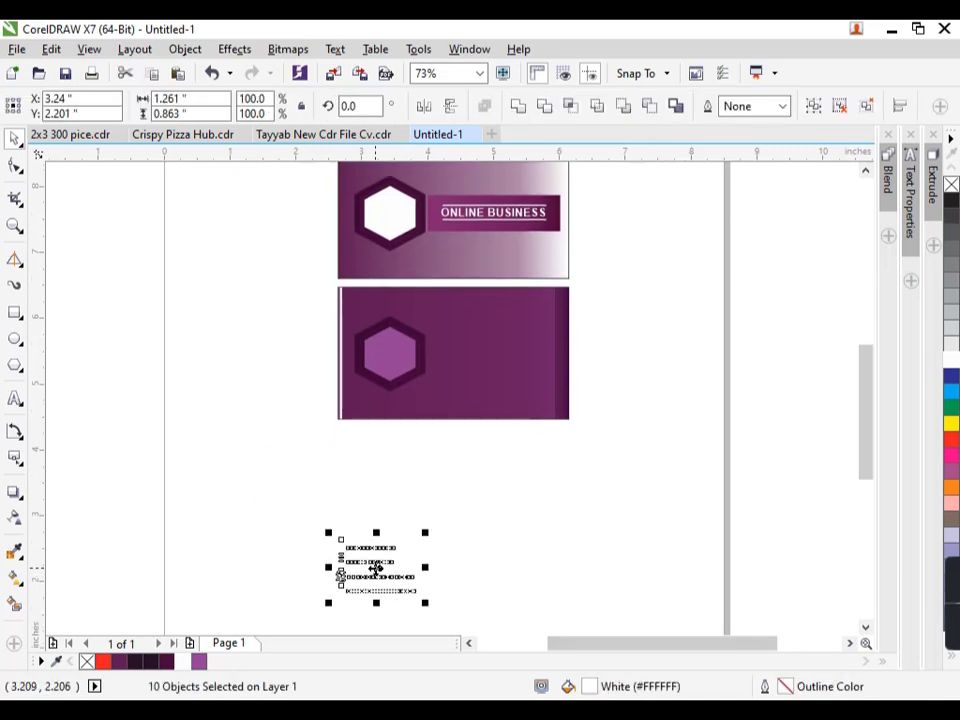
{"action": "left_click_drag", "start_coordinate": [366, 572], "coordinate": [481, 359]}
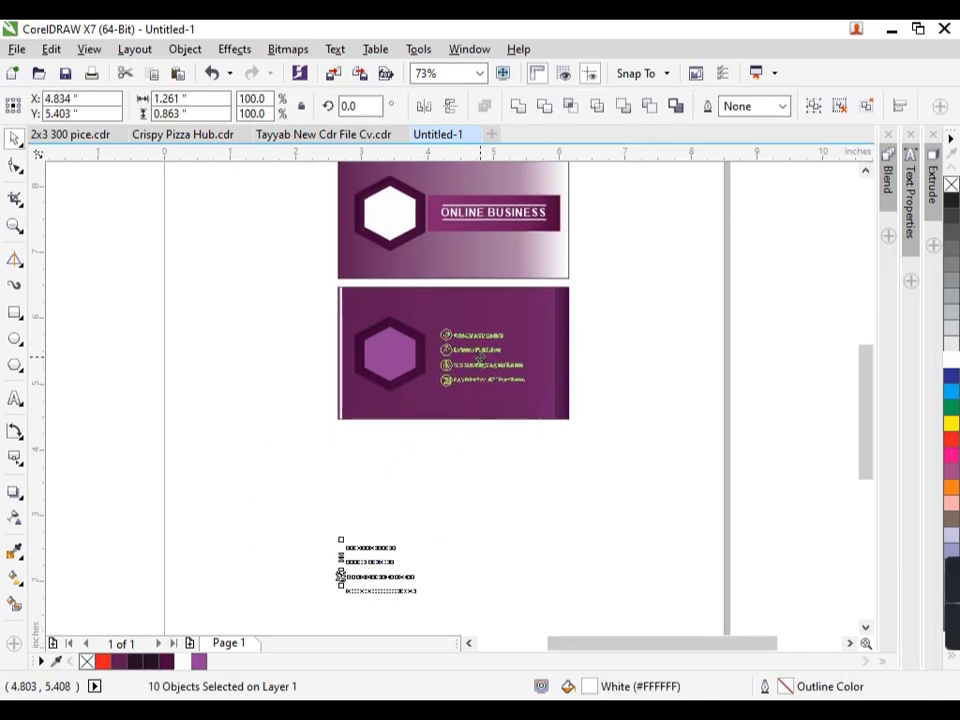
{"action": "scroll", "coordinate": [481, 358], "scroll_direction": "up", "scroll_amount": 2}
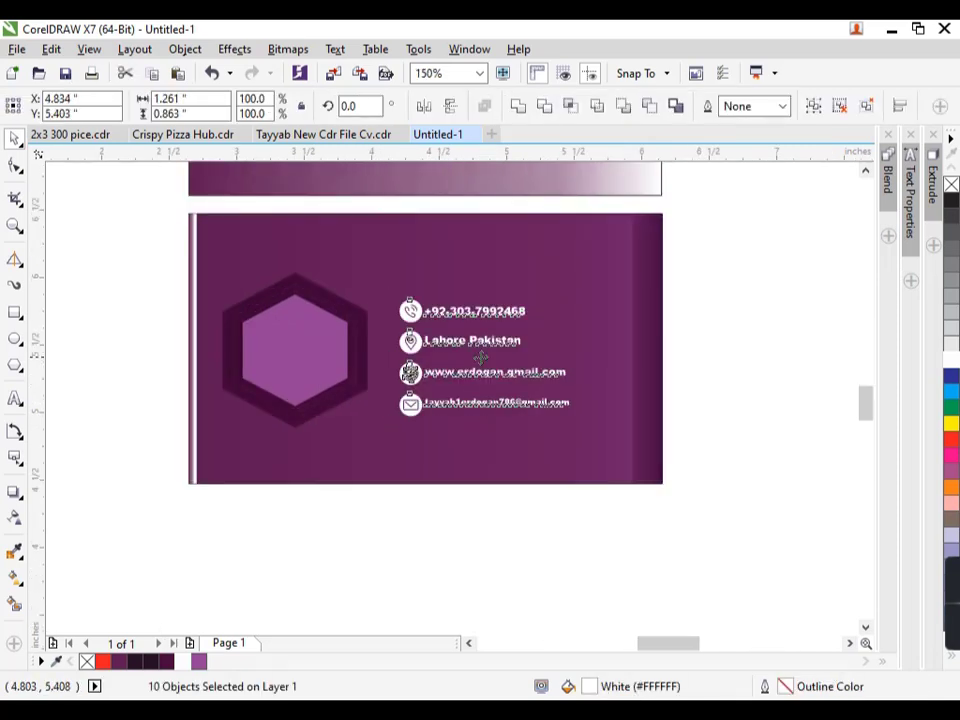
{"action": "scroll", "coordinate": [481, 358], "scroll_direction": "up", "scroll_amount": 2}
{"action": "left_click", "coordinate": [435, 501]}
{"action": "scroll", "coordinate": [365, 459], "scroll_direction": "down", "scroll_amount": 2}
{"action": "left_click", "coordinate": [656, 377]}
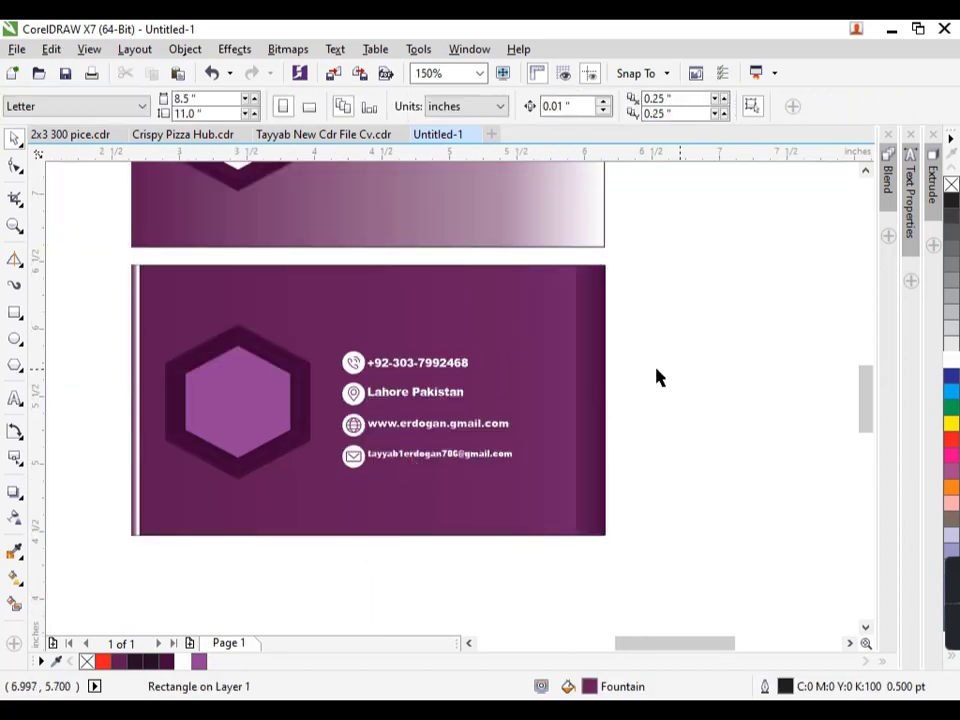
{"action": "scroll", "coordinate": [468, 420], "scroll_direction": "up", "scroll_amount": 2}
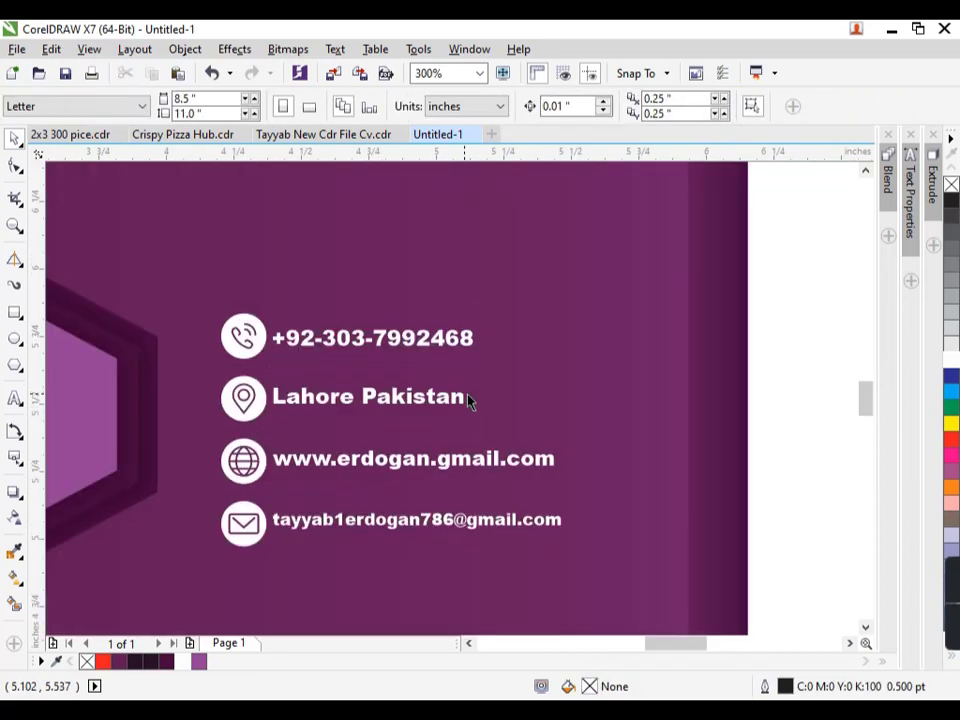
{"action": "left_click_drag", "start_coordinate": [648, 274], "coordinate": [205, 570]}
{"action": "scroll", "coordinate": [643, 476], "scroll_direction": "down", "scroll_amount": 2}
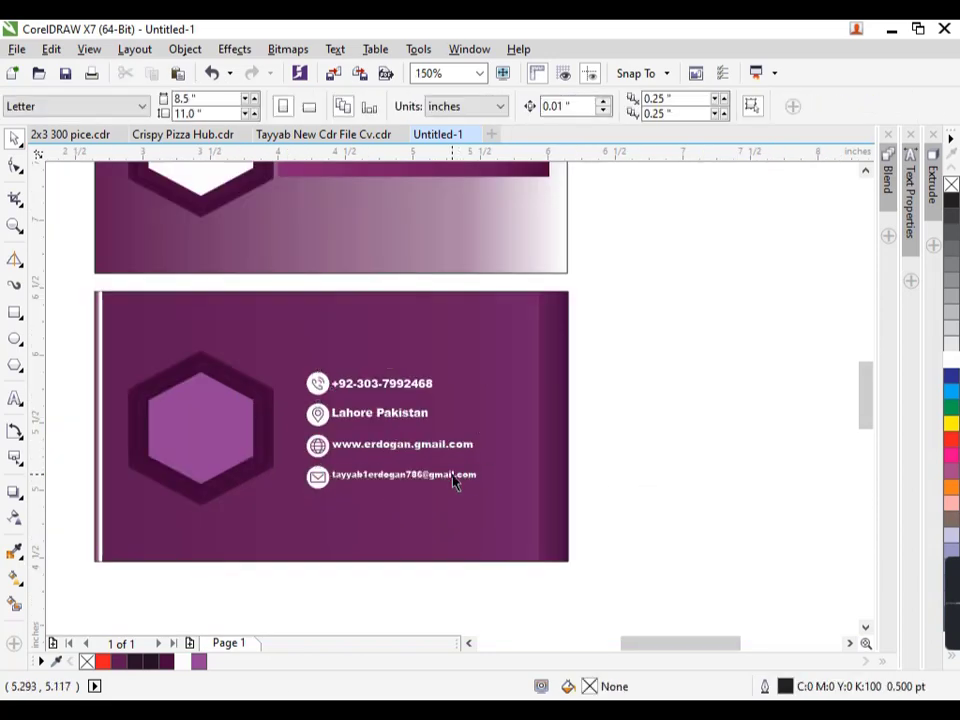
{"action": "scroll", "coordinate": [455, 537], "scroll_direction": "down", "scroll_amount": 1}
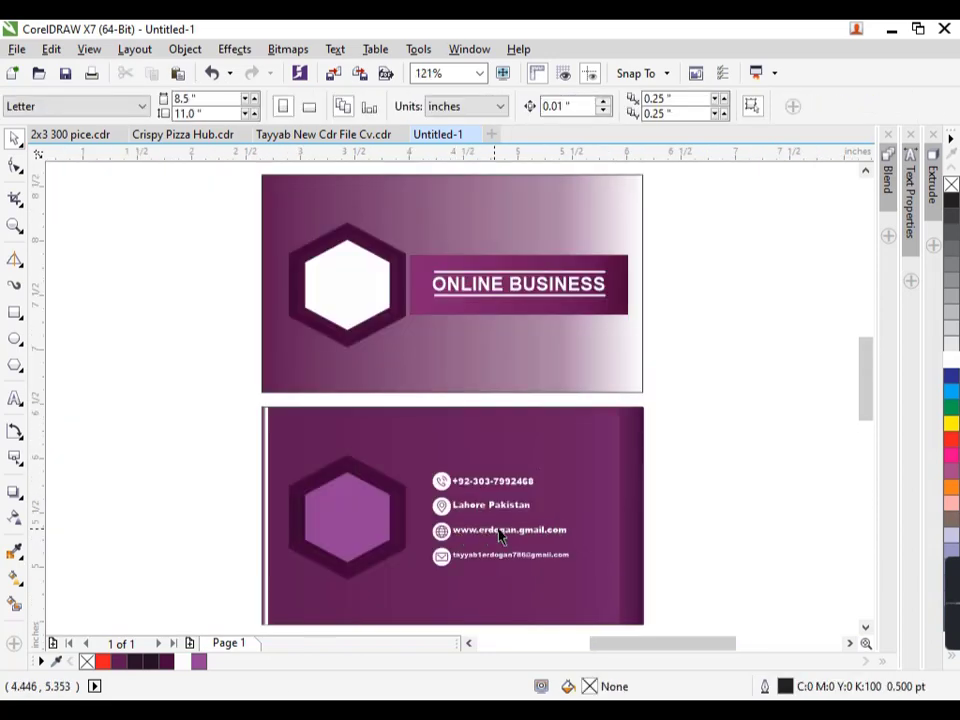
- Change the white end of the gradient on the lower card's narrow edge strip to dark reddish brown
{"action": "left_click", "coordinate": [266, 479]}
{"action": "key", "text": "F11"}
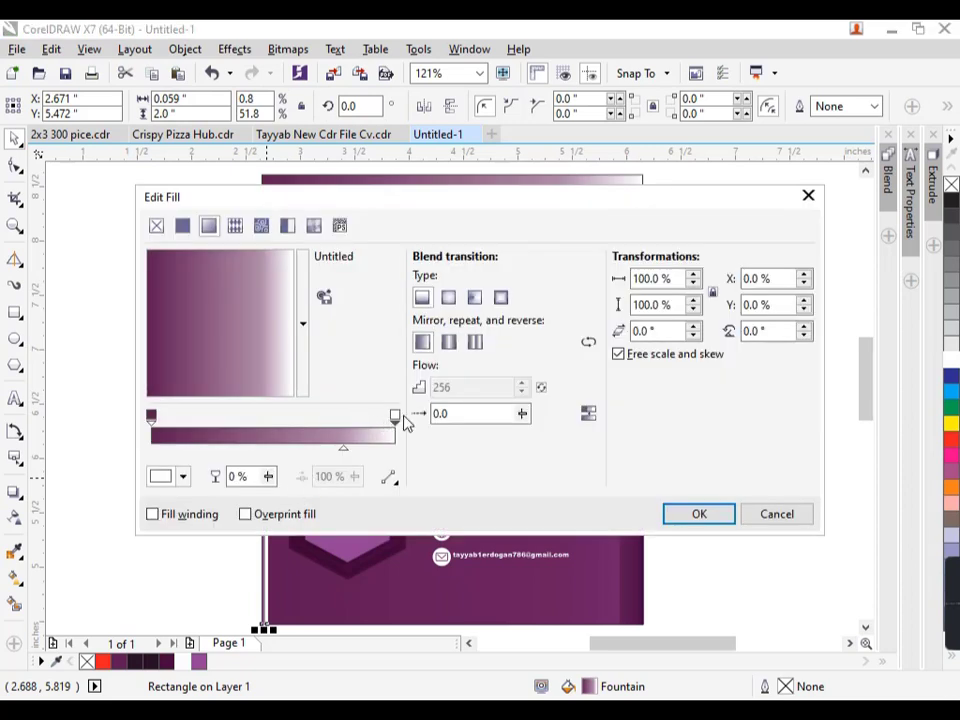
{"action": "left_click", "coordinate": [184, 478]}
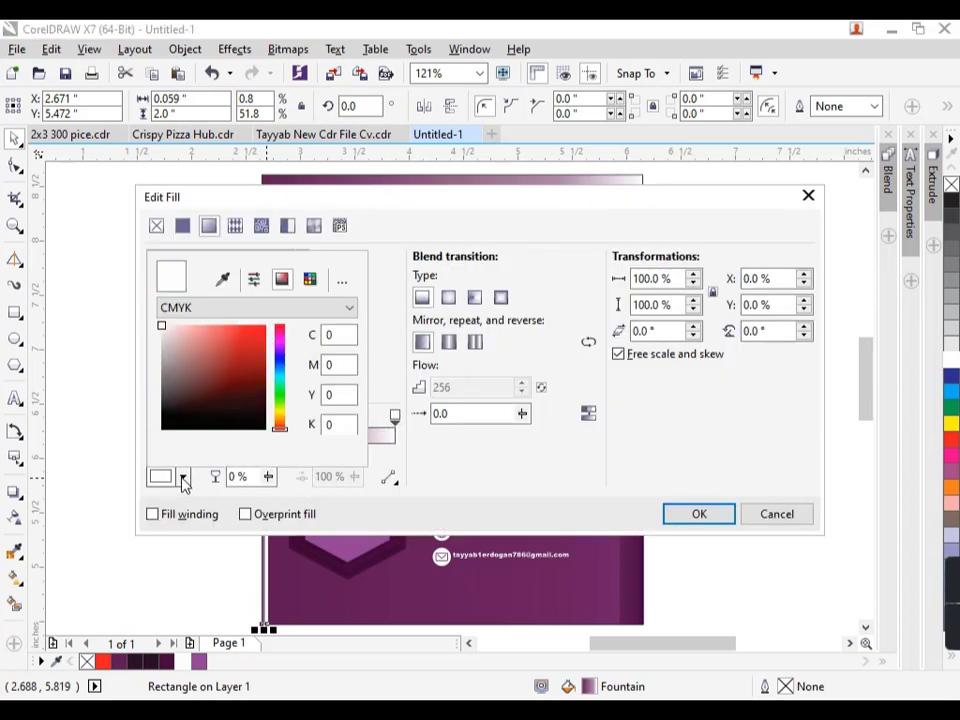
{"action": "left_click", "coordinate": [260, 372]}
{"action": "left_click", "coordinate": [264, 390]}
{"action": "left_click", "coordinate": [699, 514]}
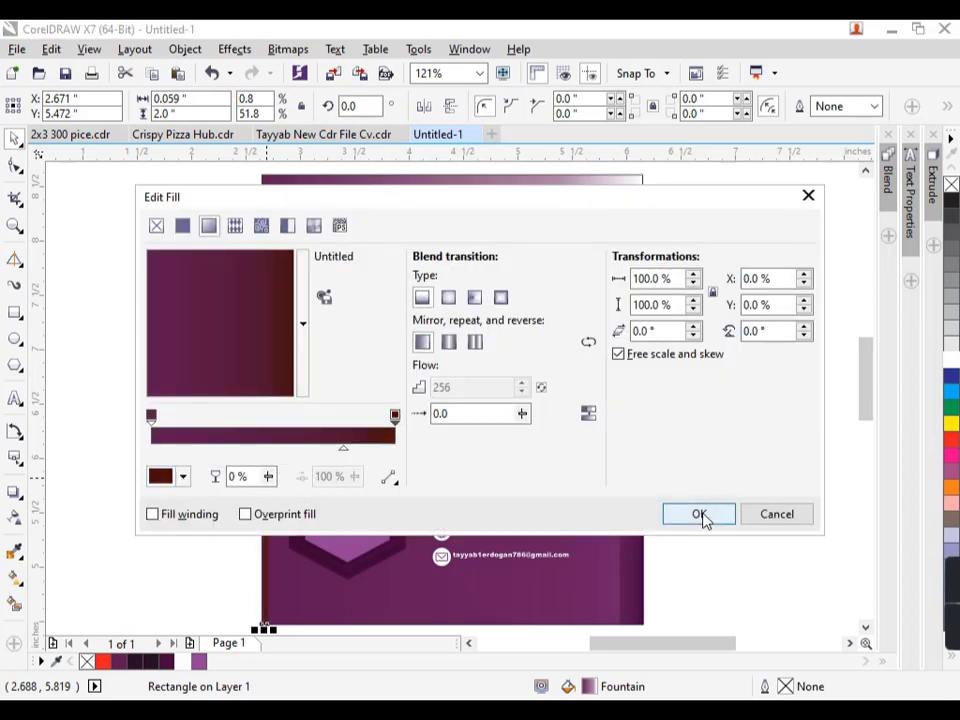
{"action": "left_click", "coordinate": [703, 517]}
{"action": "left_click", "coordinate": [731, 523]}
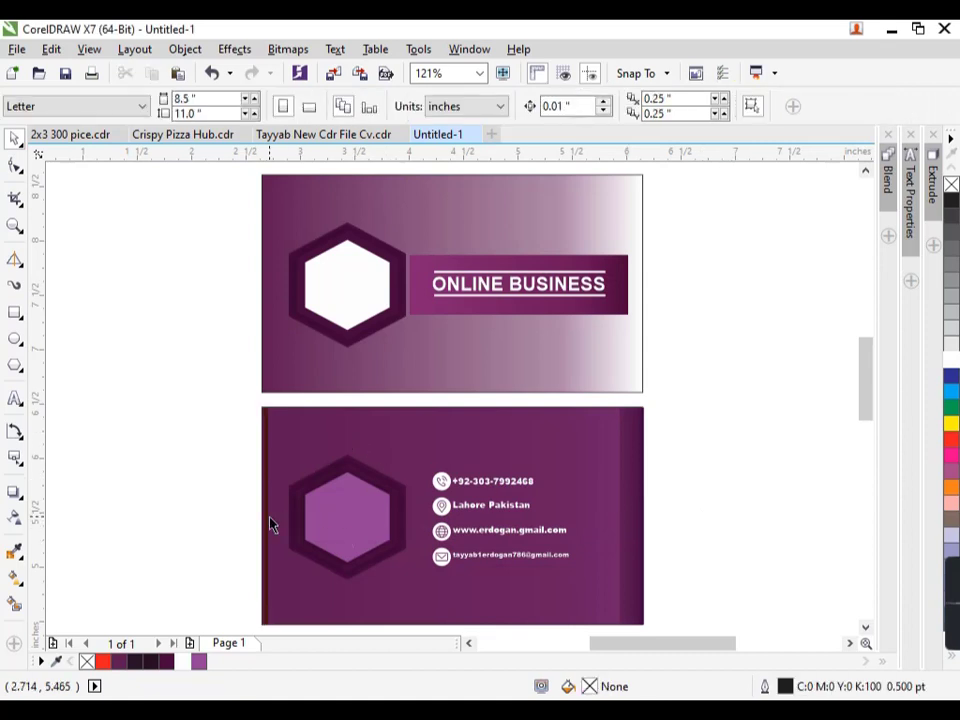
{"action": "left_click", "coordinate": [947, 355]}
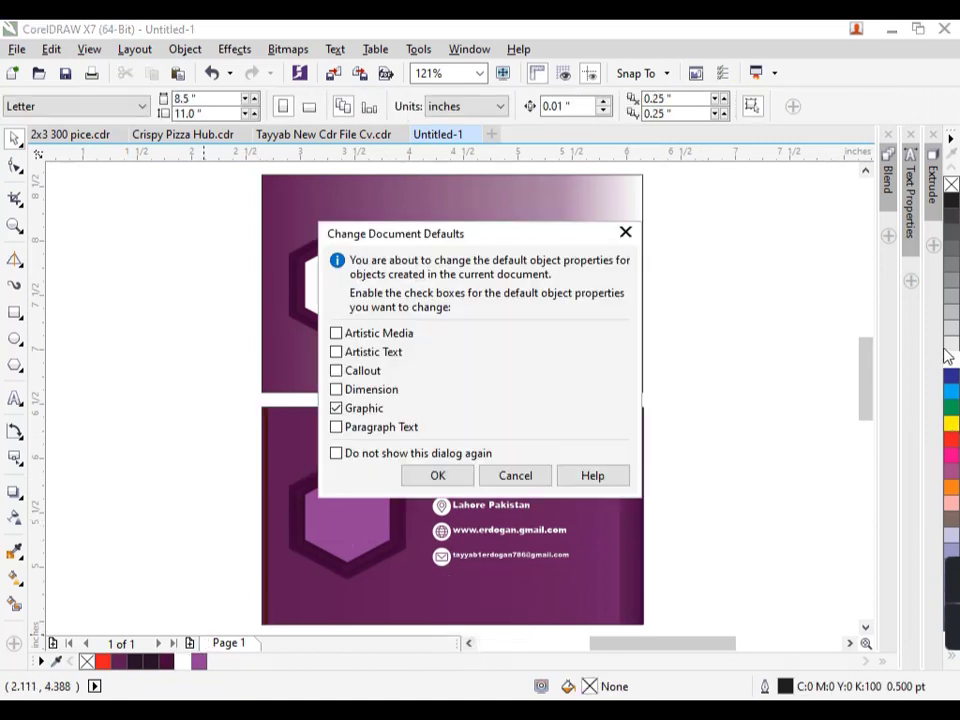
{"action": "left_click", "coordinate": [546, 480]}
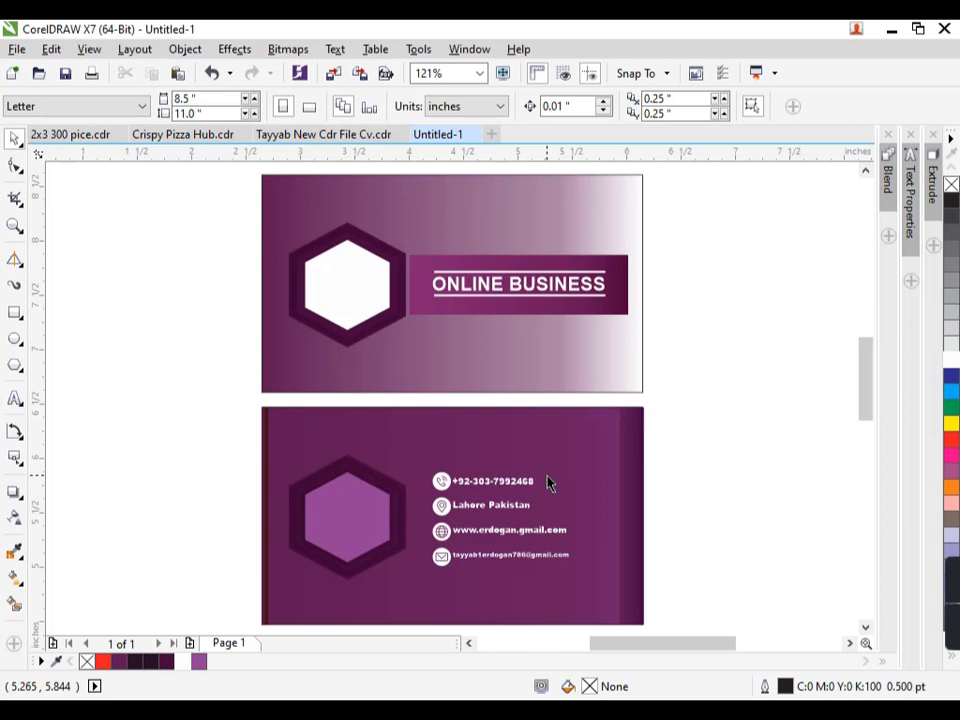
- Fill the lower card's narrow edge strip with the light purple sampled from its inner hexagon
{"action": "left_click", "coordinate": [266, 520]}
{"action": "key", "text": "ctrl+shift+e"}
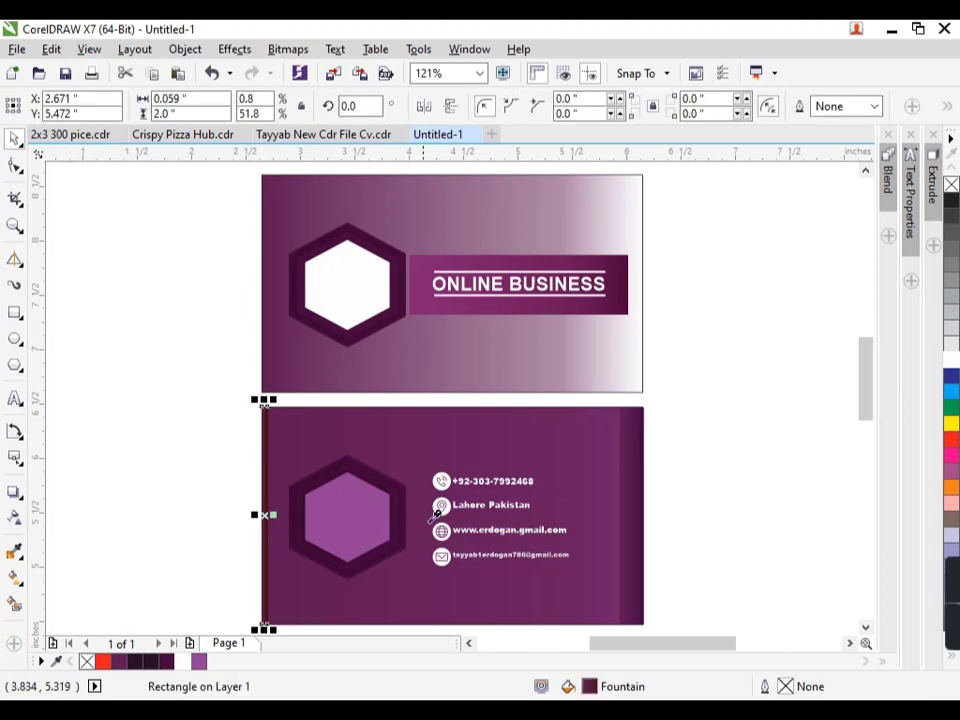
{"action": "left_click", "coordinate": [373, 527]}
{"action": "left_click", "coordinate": [174, 521]}
{"action": "scroll", "coordinate": [324, 532], "scroll_direction": "up", "scroll_amount": 1}
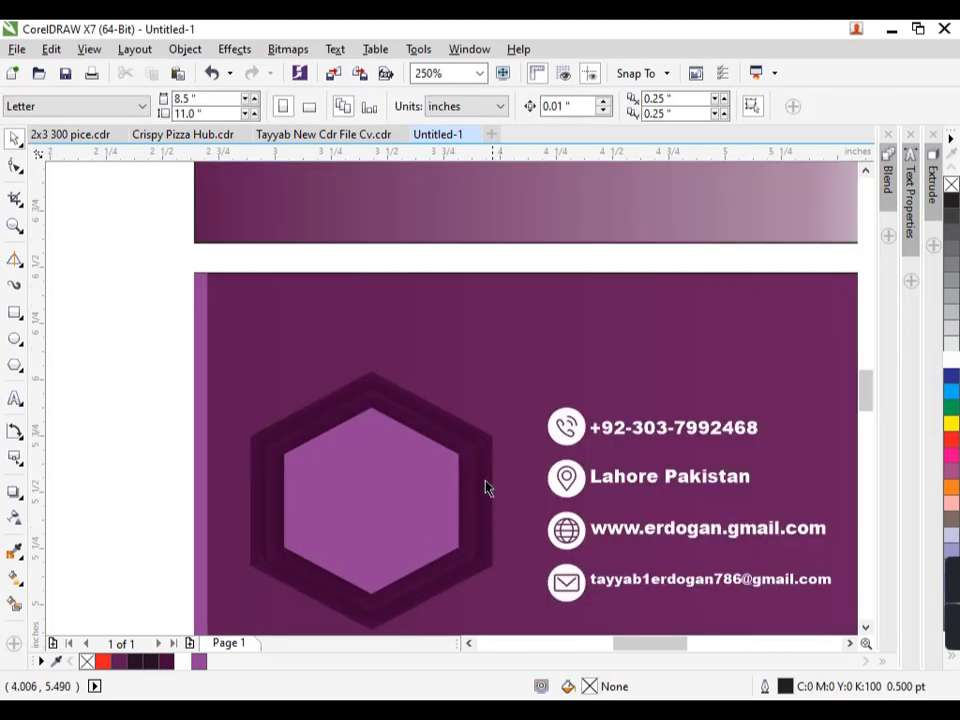
- Try a white fill on the lower card's inner hexagon and outermost hexagon, undoing each fill
{"action": "scroll", "coordinate": [271, 447], "scroll_direction": "down", "scroll_amount": 1}
{"action": "scroll", "coordinate": [322, 455], "scroll_direction": "up", "scroll_amount": 2}
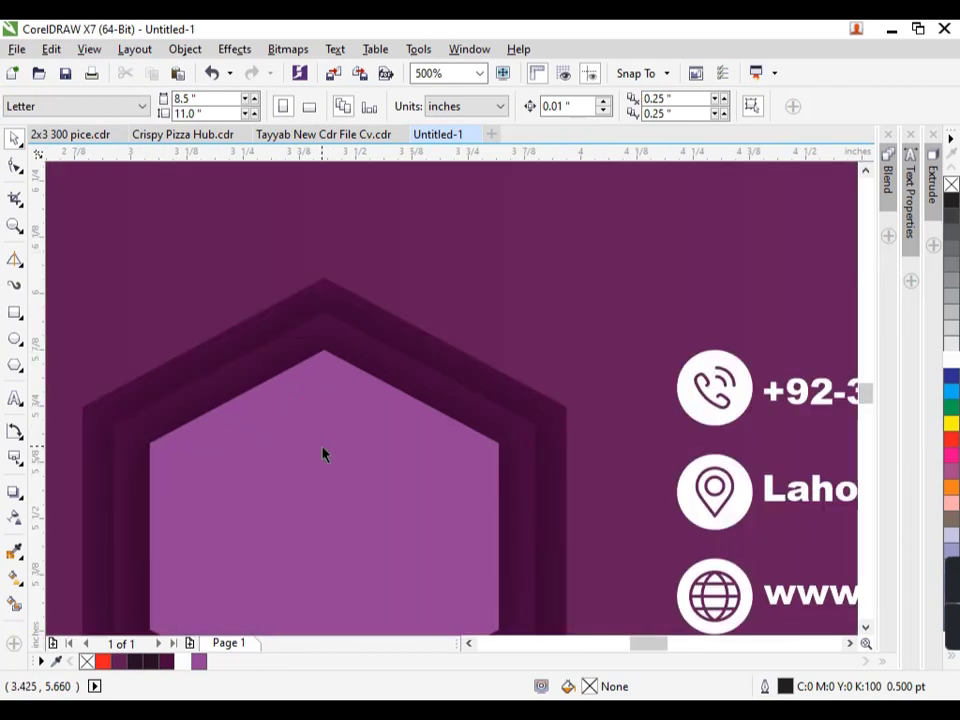
{"action": "left_click", "coordinate": [460, 358]}
{"action": "left_click", "coordinate": [184, 661]}
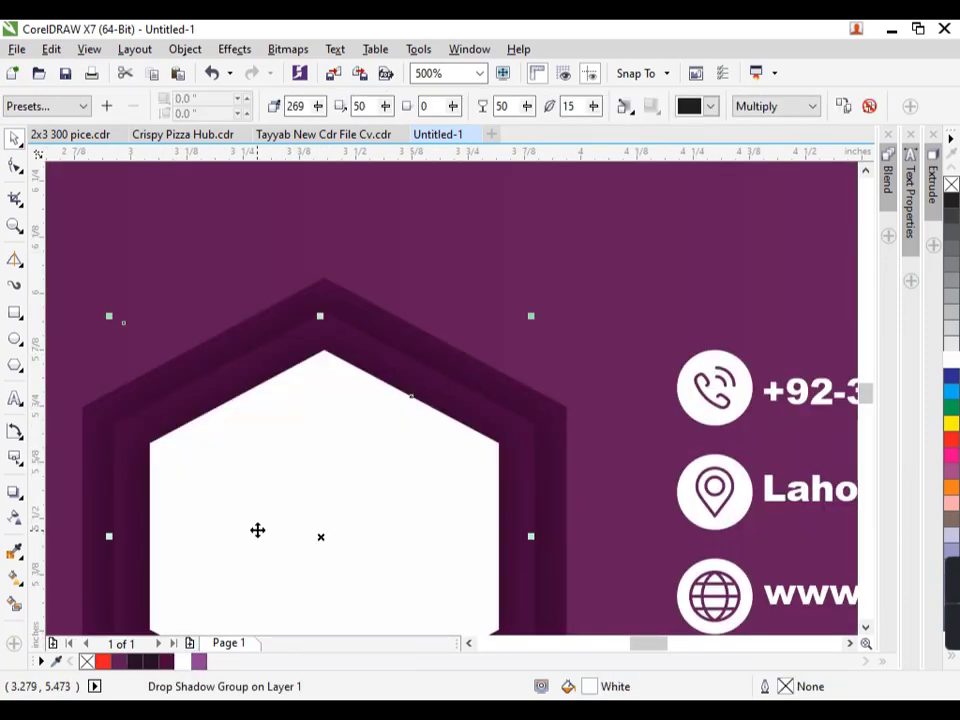
{"action": "key", "text": "ctrl+z"}
{"action": "left_click", "coordinate": [627, 342]}
{"action": "left_click", "coordinate": [566, 411]}
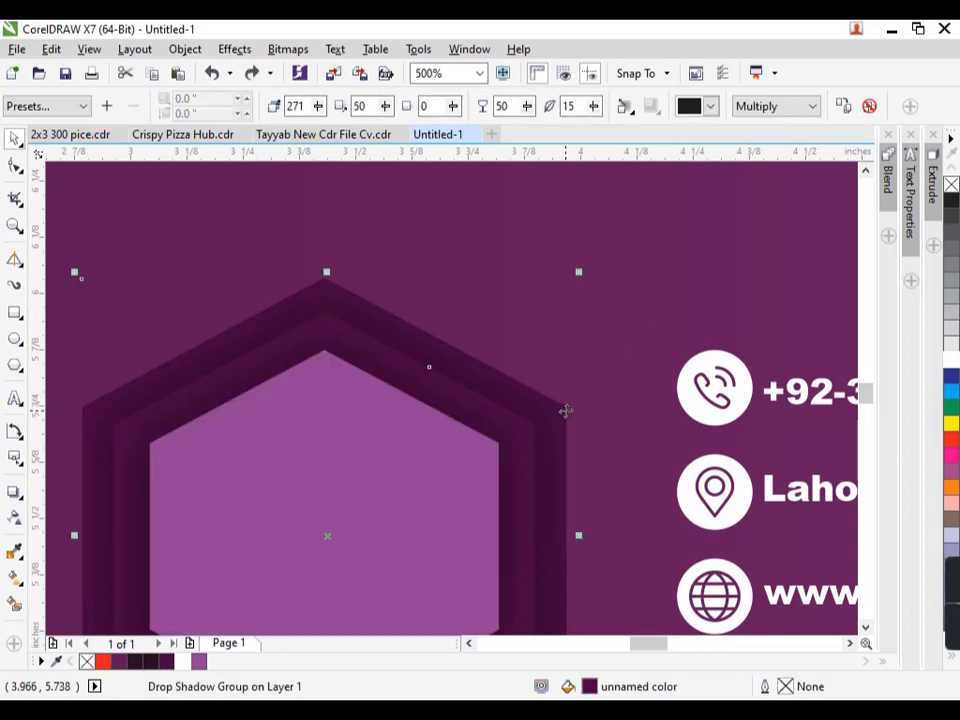
{"action": "left_click", "coordinate": [188, 661]}
{"action": "key", "text": "ctrl+z"}
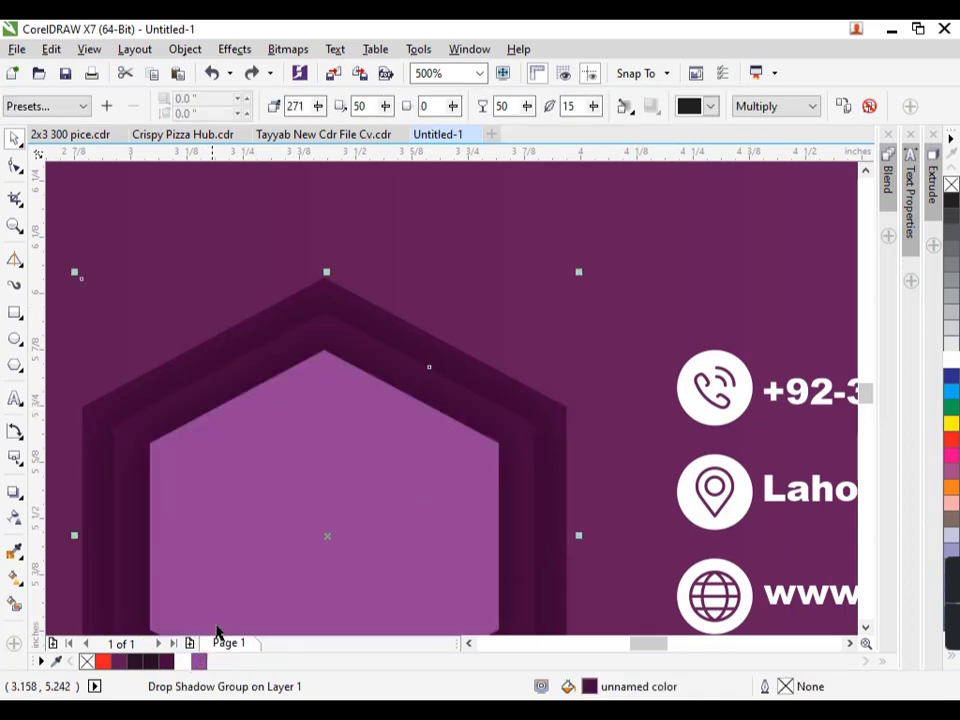
{"action": "scroll", "coordinate": [327, 407], "scroll_direction": "down", "scroll_amount": 1}
{"action": "key", "text": "Escape"}
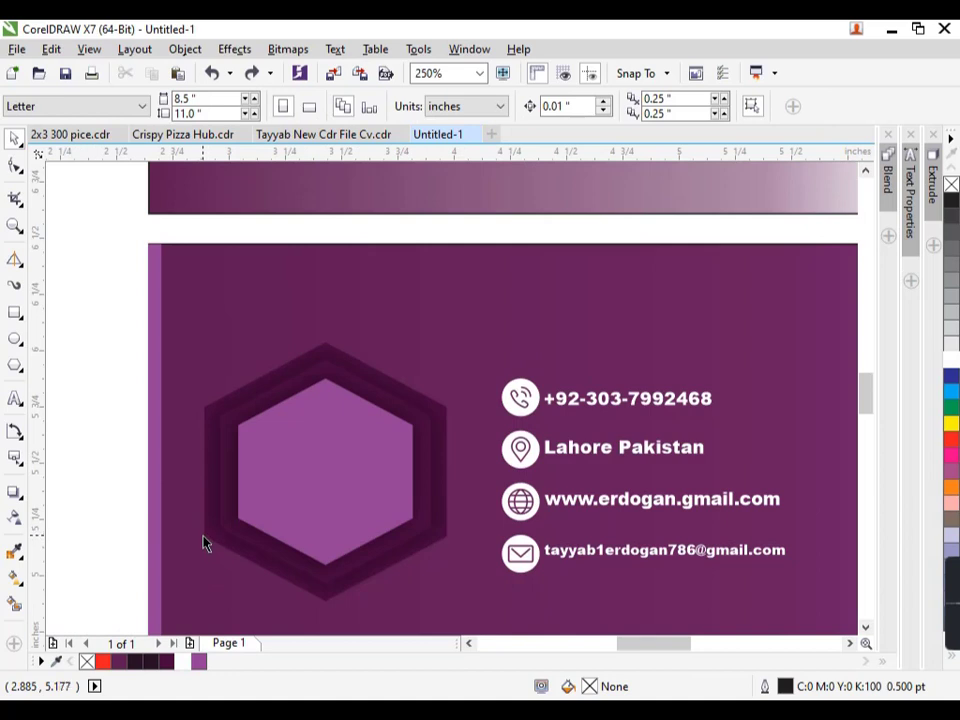
- Fill the outermost hexagon on the lower card with white
{"action": "left_click", "coordinate": [203, 543]}
{"action": "left_click", "coordinate": [183, 661]}
{"action": "key", "text": "Escape"}
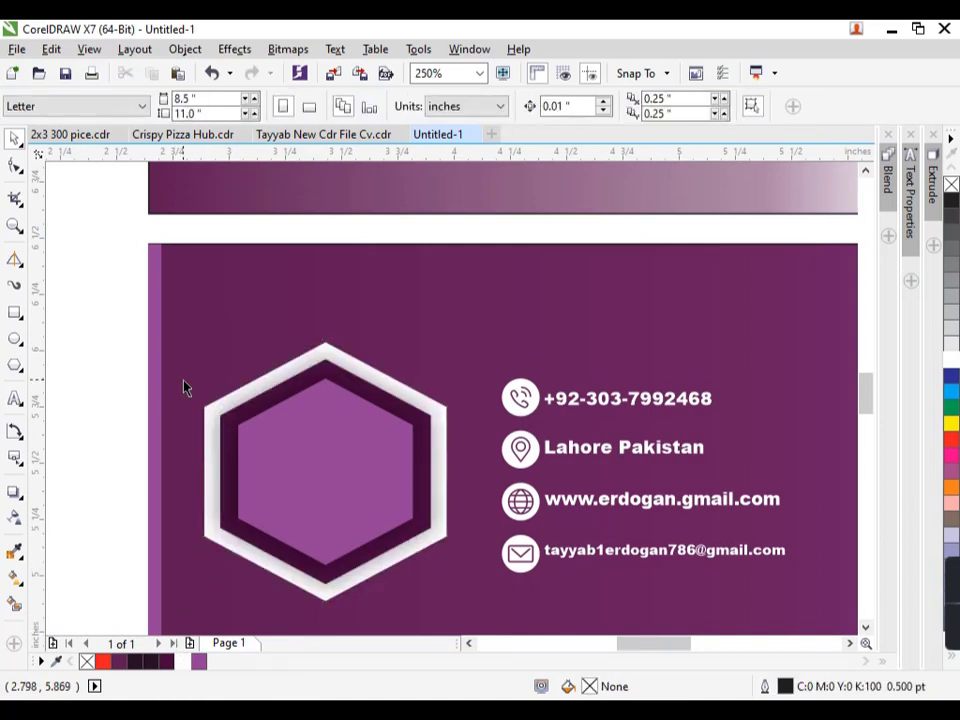
{"action": "scroll", "coordinate": [171, 390], "scroll_direction": "down", "scroll_amount": 1}
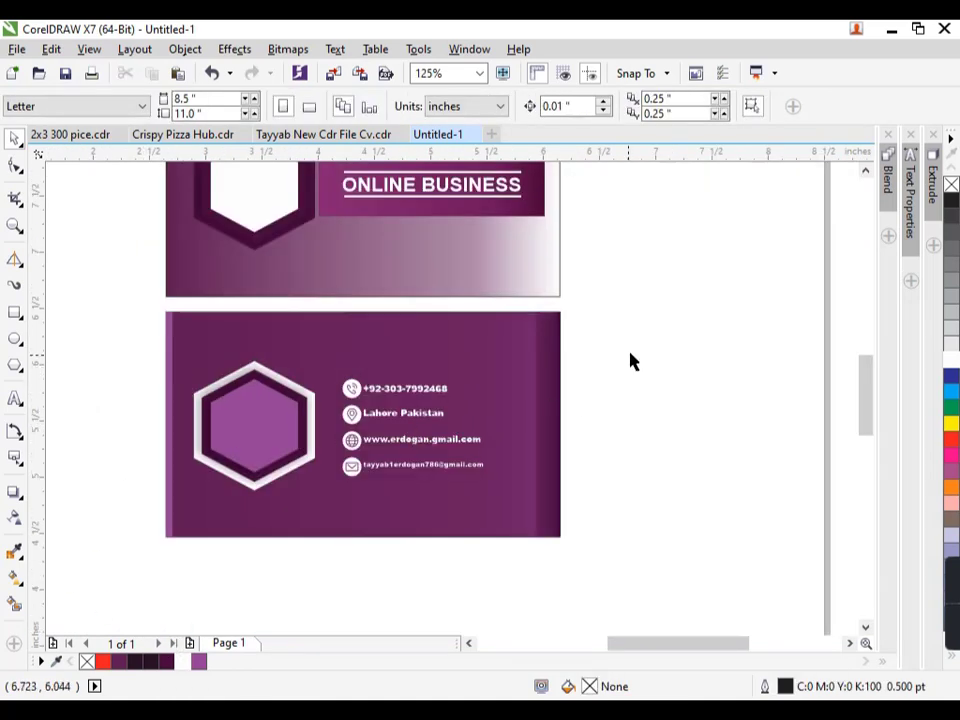
- Shrink the contact lines and icons together to about 1.14 in wide and shift them away from the hexagon
{"action": "left_click_drag", "start_coordinate": [362, 492], "coordinate": [349, 506]}
{"action": "left_click_drag", "start_coordinate": [500, 488], "coordinate": [491, 488]}
{"action": "key", "text": "Right"}
{"action": "key", "text": "Right"}
{"action": "key", "text": "Right"}
{"action": "key", "text": "Right"}
{"action": "key", "text": "Right"}
{"action": "key", "text": "Right"}
{"action": "key", "text": "Right"}
{"action": "key", "text": "Right"}
{"action": "key", "text": "Right"}
{"action": "key", "text": "Right"}
{"action": "key", "text": "Right"}
{"action": "key", "text": "Right"}
{"action": "key", "text": "Right"}
{"action": "key", "text": "Right"}
{"action": "key", "text": "Right"}
{"action": "key", "text": "Right"}
{"action": "key", "text": "Right"}
{"action": "key", "text": "Right"}
{"action": "key", "text": "Right"}
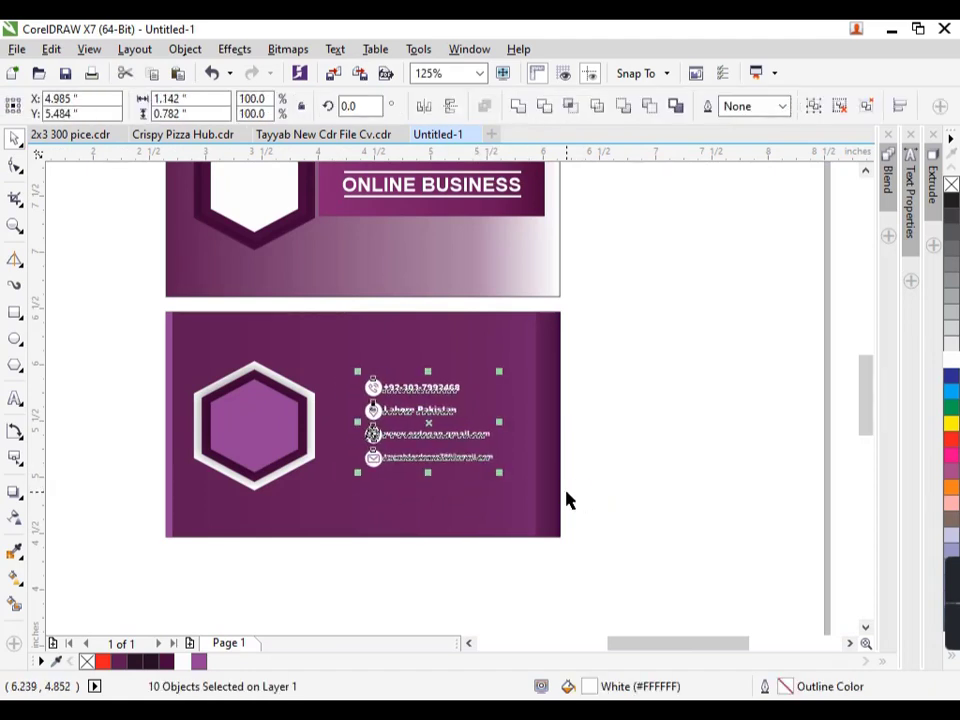
- Reduce the contact block further to about 1.02 in wide and nudge it 0.03 in down and 0.02 in right
{"action": "left_click_drag", "start_coordinate": [506, 480], "coordinate": [486, 479]}
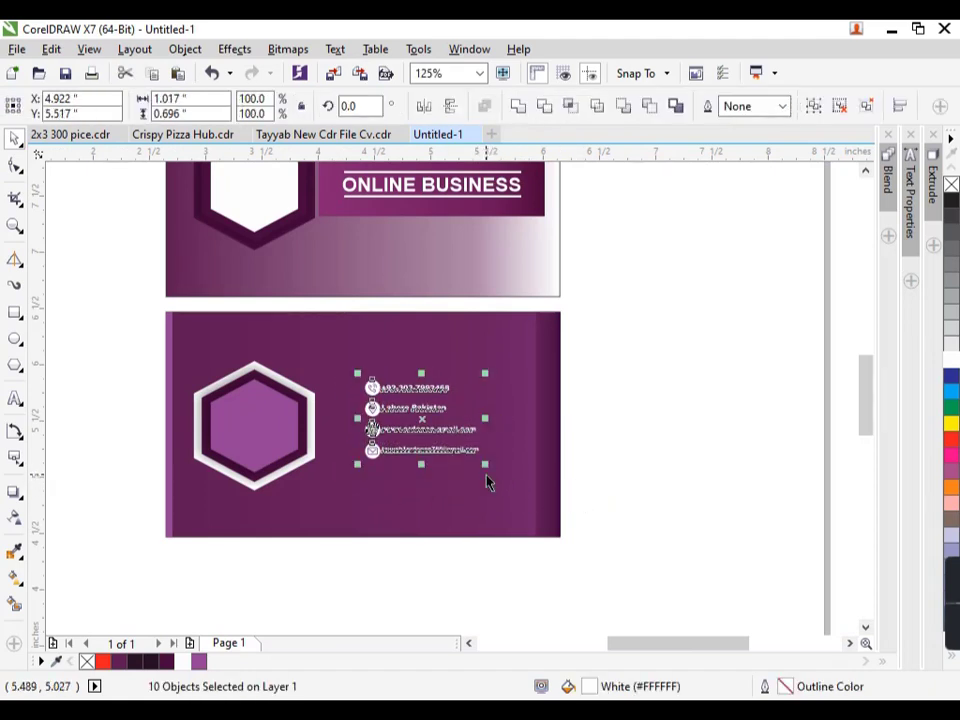
{"action": "key", "text": "Up"}
{"action": "key", "text": "Up"}
{"action": "key", "text": "Up"}
{"action": "key", "text": "Right"}
{"action": "key", "text": "Right"}
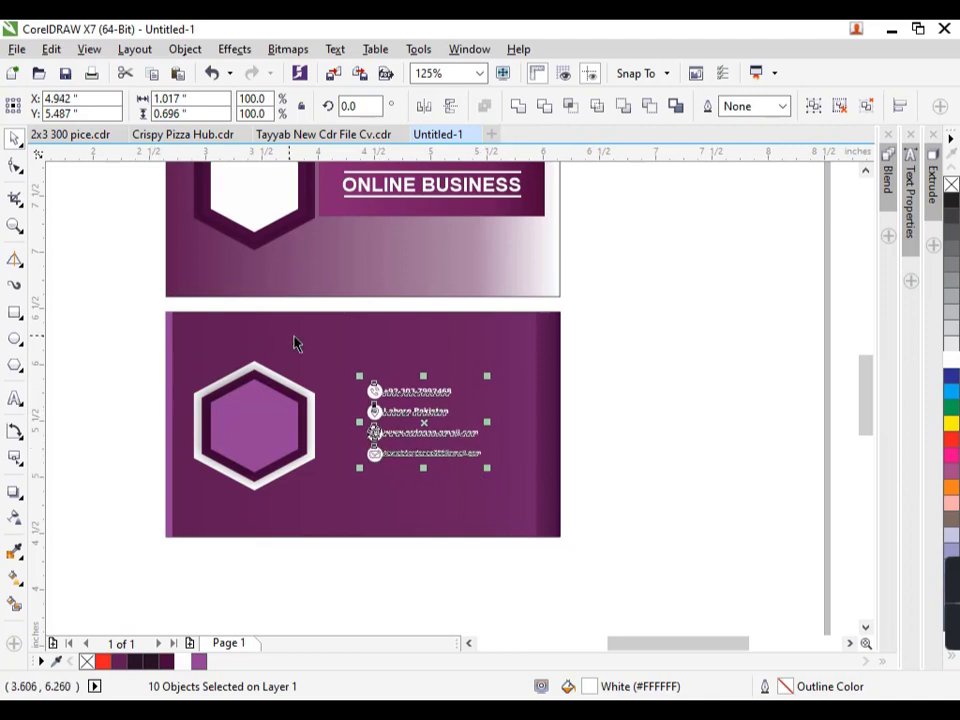
- Enlarge the lower card's layered hexagons together to about 1.23 by 1.3 in and nudge them slightly right and down
{"action": "left_click_drag", "start_coordinate": [340, 354], "coordinate": [182, 514]}
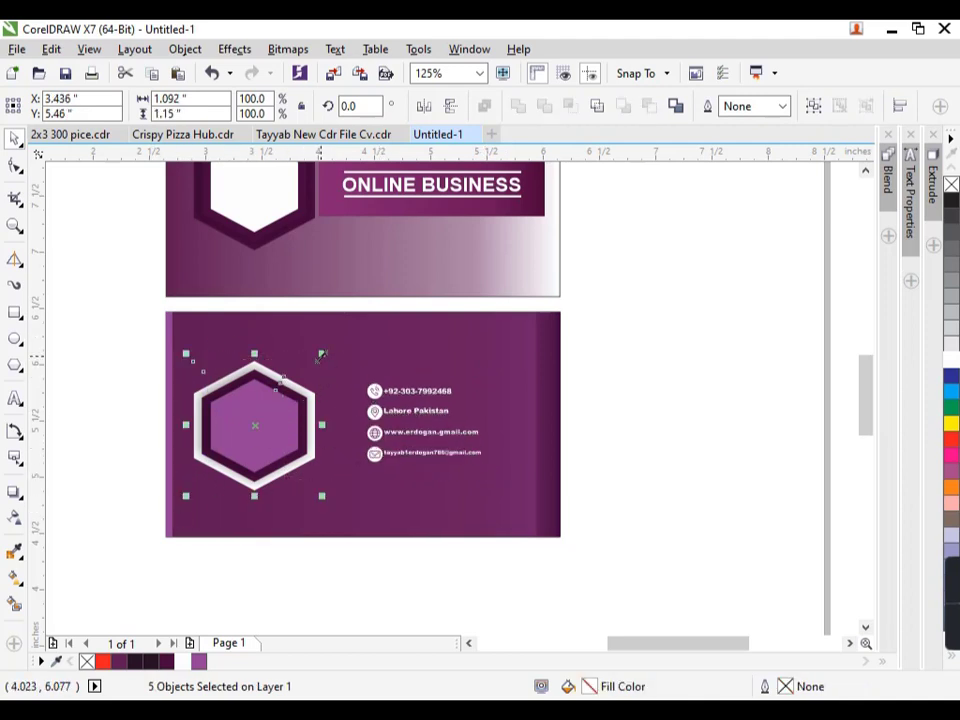
{"action": "left_click_drag", "start_coordinate": [322, 354], "coordinate": [354, 340]}
{"action": "key", "text": "Down"}
{"action": "key", "text": "Down"}
{"action": "key", "text": "Right"}
{"action": "key", "text": "Right"}
{"action": "key", "text": "Right"}
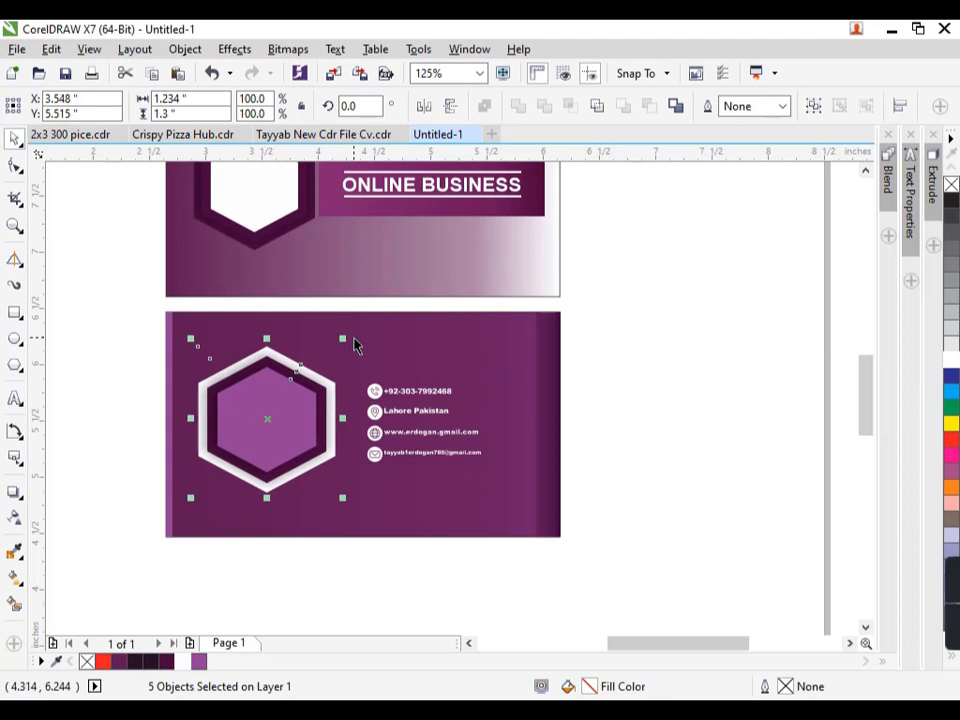
{"action": "key", "text": "Right"}
{"action": "key", "text": "Right"}
{"action": "key", "text": "Right"}
{"action": "key", "text": "Right"}
{"action": "key", "text": "Down"}
{"action": "left_click", "coordinate": [516, 580]}
{"action": "key", "text": "F4"}
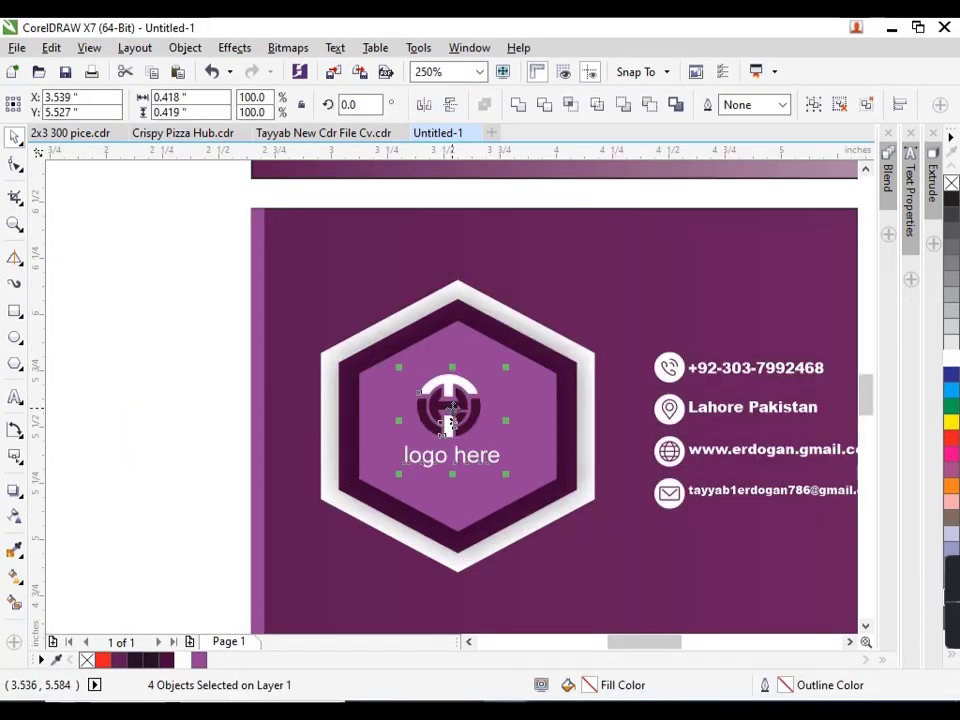
- Nudge the logo and its caption slightly right and enlarge them together to about 0.5 in wide on the lower card
{"action": "key", "text": "Right"}
{"action": "left_click_drag", "start_coordinate": [509, 477], "coordinate": [522, 492]}
{"action": "left_click", "coordinate": [168, 424]}
- Recolour the logo's white arc and lower stem, trying black before settling on a near-black shade of the dark purple
{"action": "scroll", "coordinate": [540, 408], "scroll_direction": "up", "scroll_amount": 2}
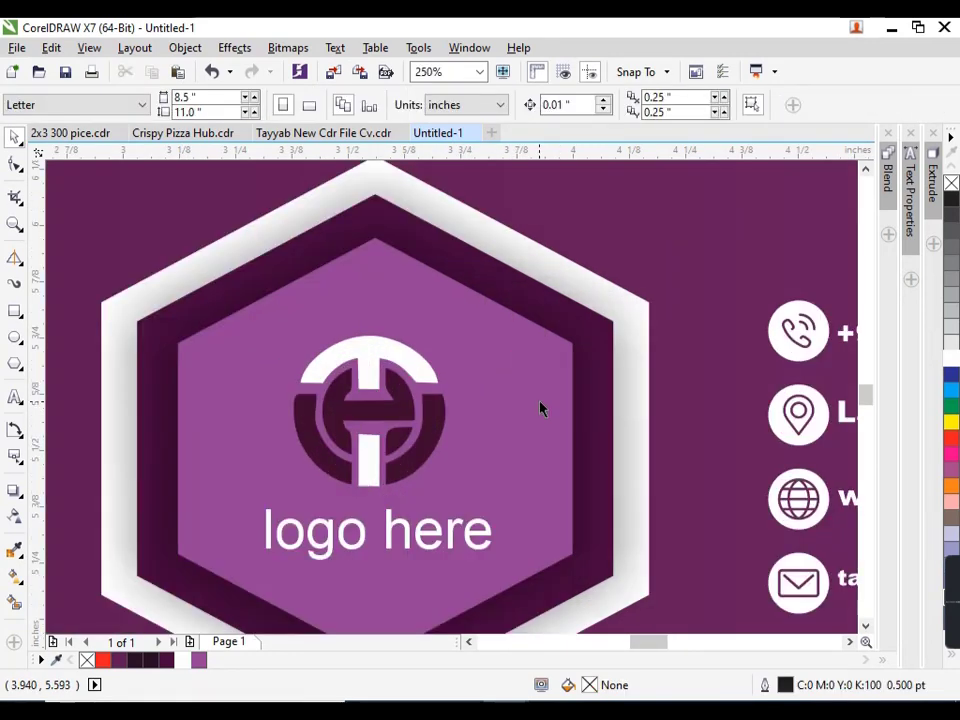
{"action": "left_click", "coordinate": [410, 366]}
{"action": "left_click", "coordinate": [378, 458], "text": "shift"}
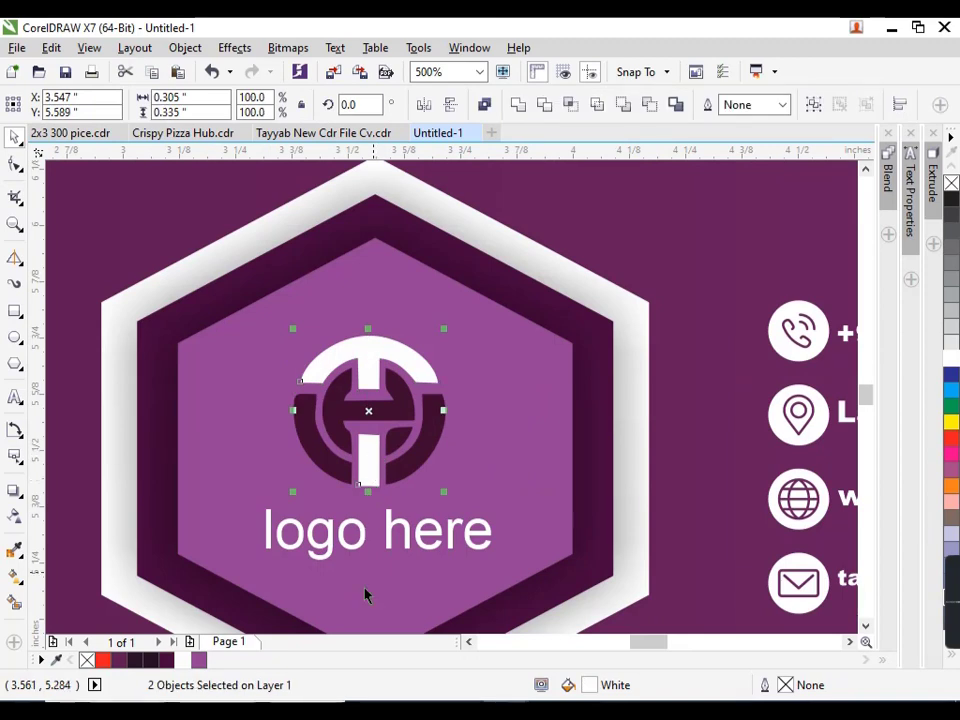
{"action": "left_click", "coordinate": [137, 660]}
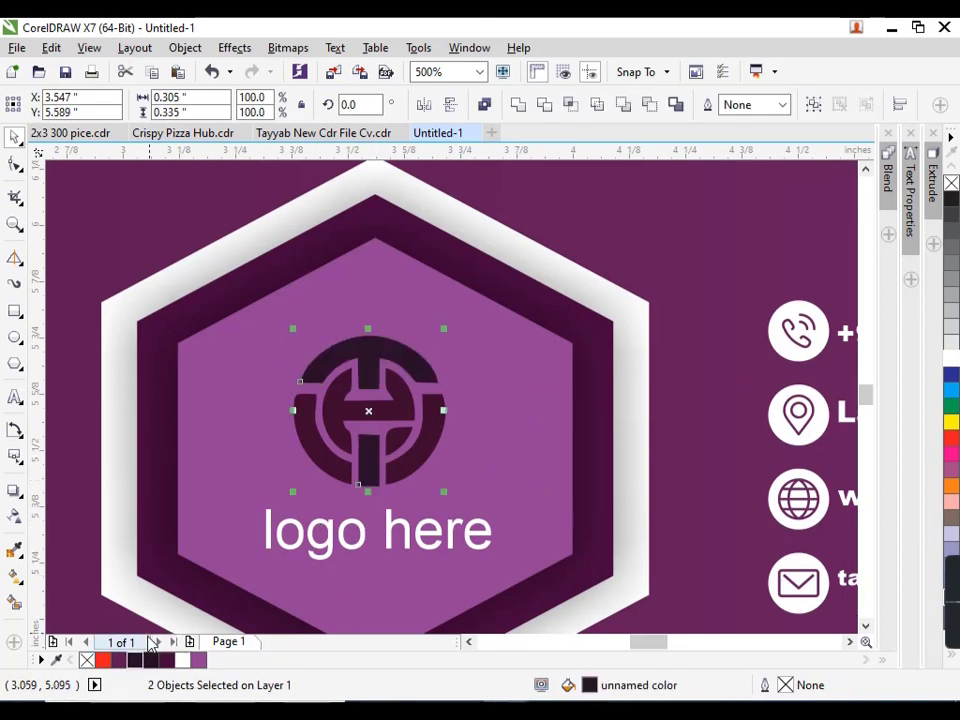
{"action": "mouse_move", "coordinate": [938, 558]}
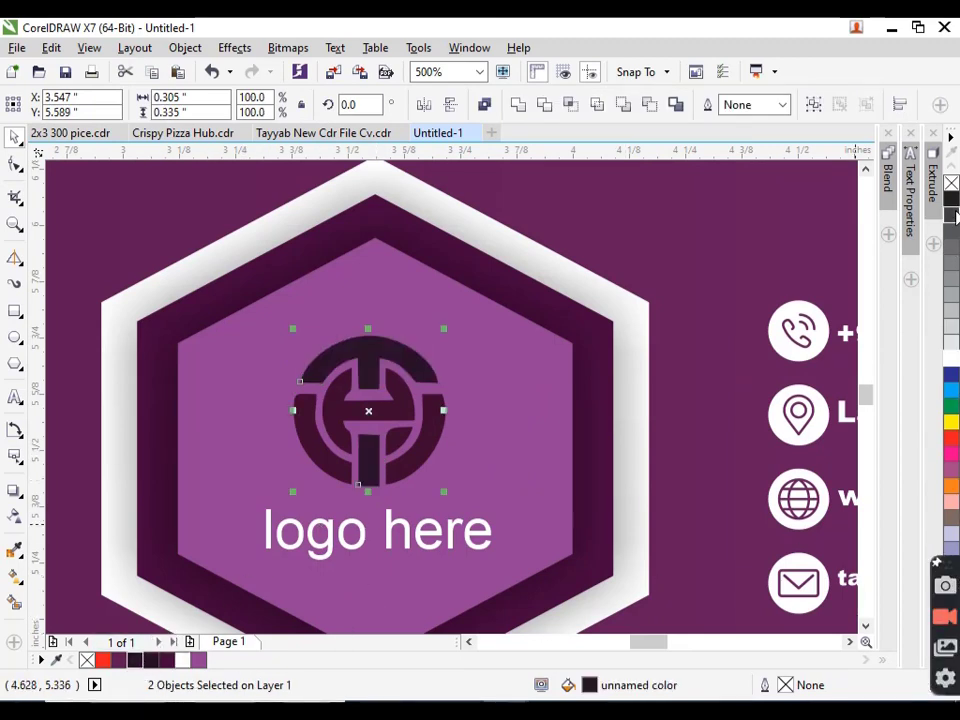
{"action": "left_click_drag", "start_coordinate": [955, 205], "coordinate": [848, 222]}
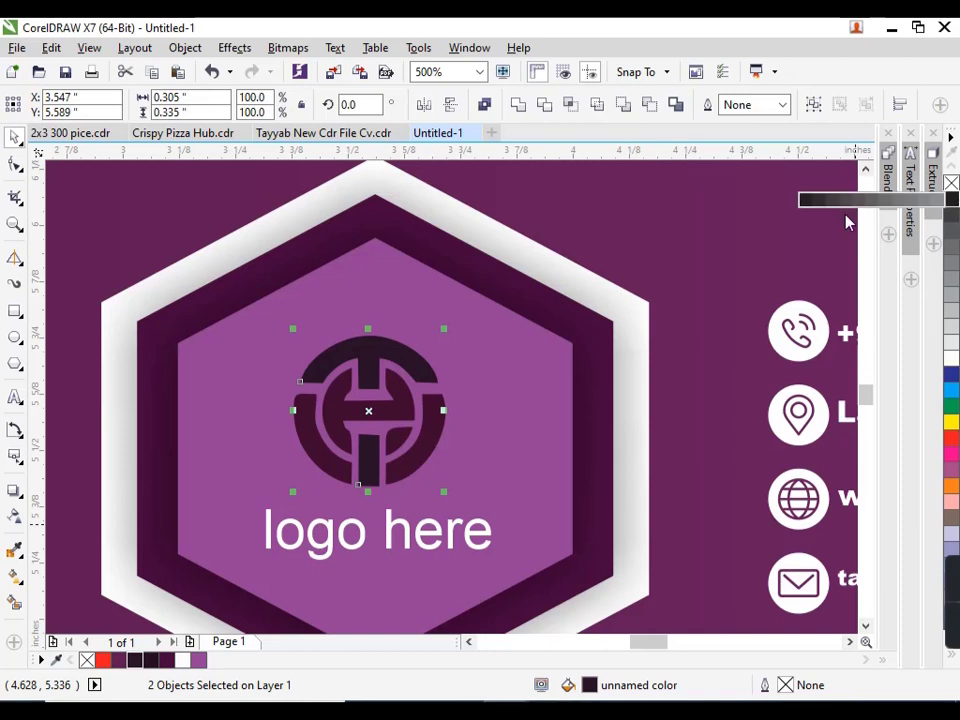
{"action": "left_click", "coordinate": [808, 203]}
{"action": "scroll", "coordinate": [332, 343], "scroll_direction": "down", "scroll_amount": 2}
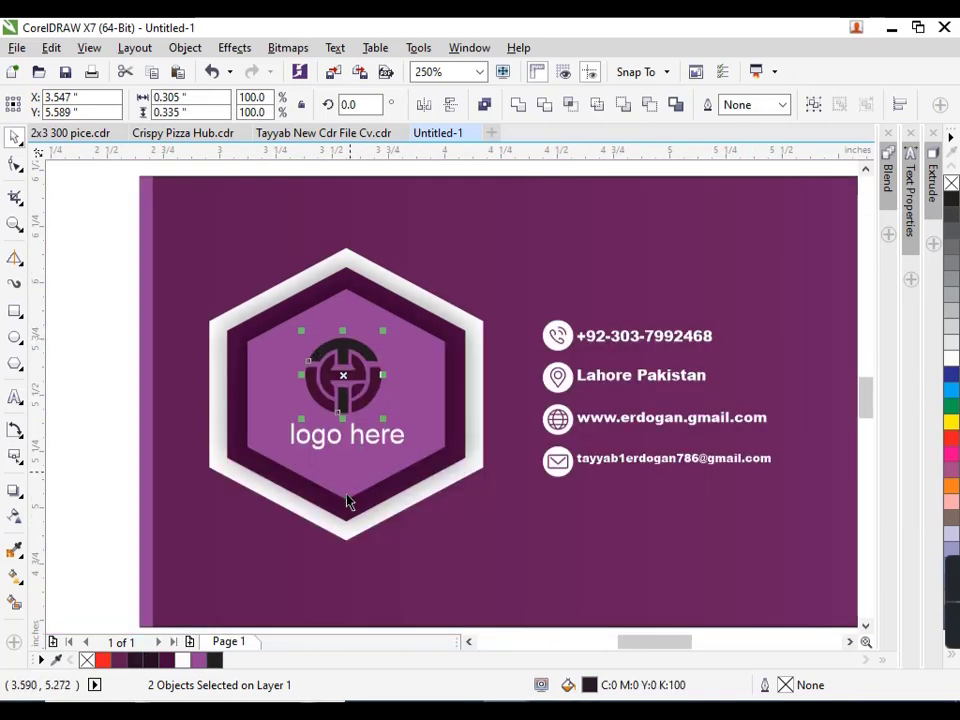
{"action": "left_click", "coordinate": [167, 661]}
{"action": "left_click", "coordinate": [167, 661]}
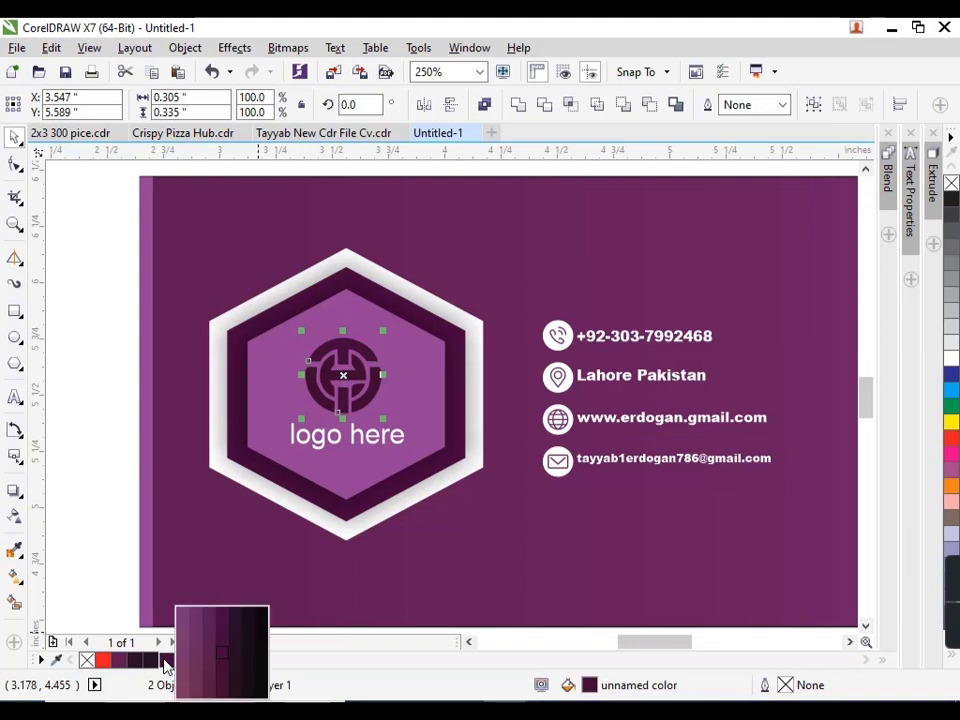
- Enlarge the three-part logo symbol without its caption to about 0.4 by 0.4 in and nudge it 0.01 in left
{"action": "left_click_drag", "start_coordinate": [424, 307], "coordinate": [265, 437]}
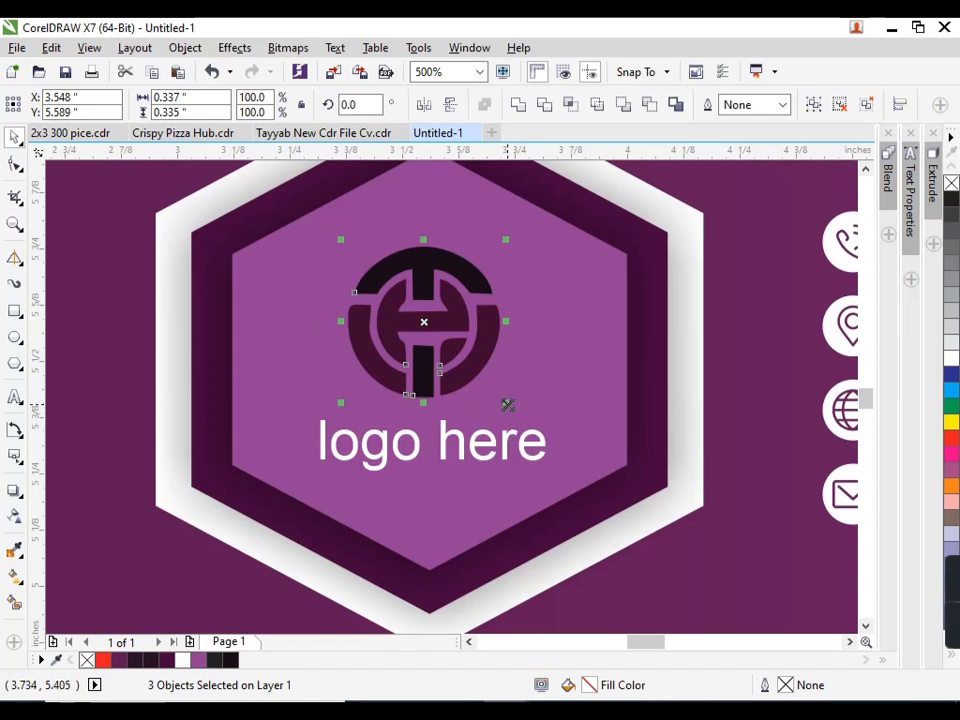
{"action": "left_click_drag", "start_coordinate": [507, 404], "coordinate": [533, 428]}
{"action": "key", "text": "Left"}
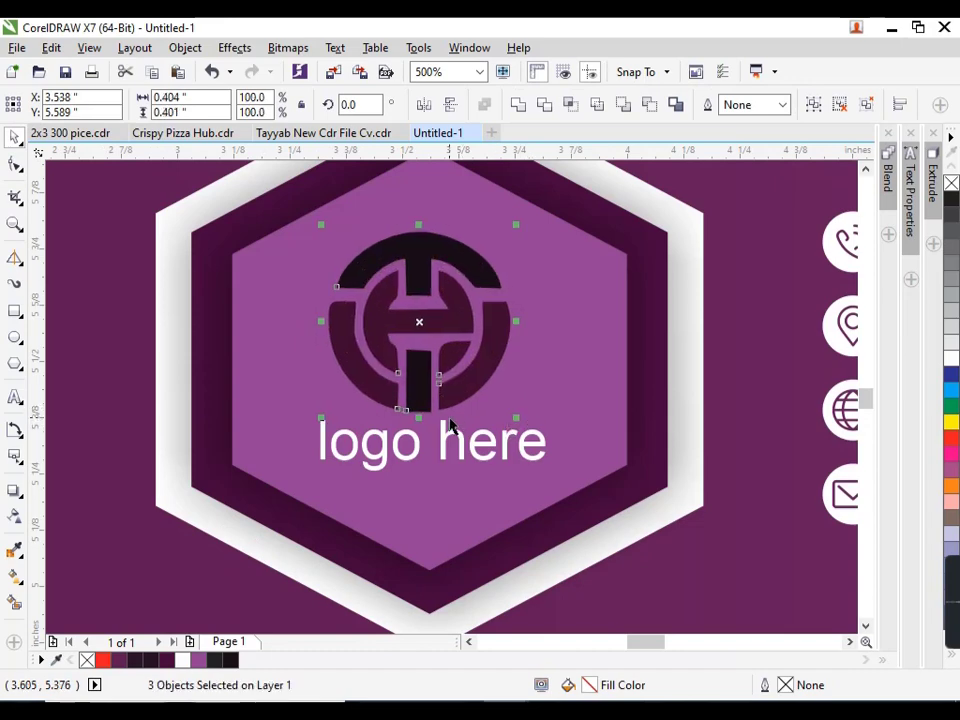
- Copy the logo with its caption into the upper card's white hexagon and shrink the copy to about 0.42 by 0.45 in
{"action": "scroll", "coordinate": [139, 477], "scroll_direction": "down", "scroll_amount": 2}
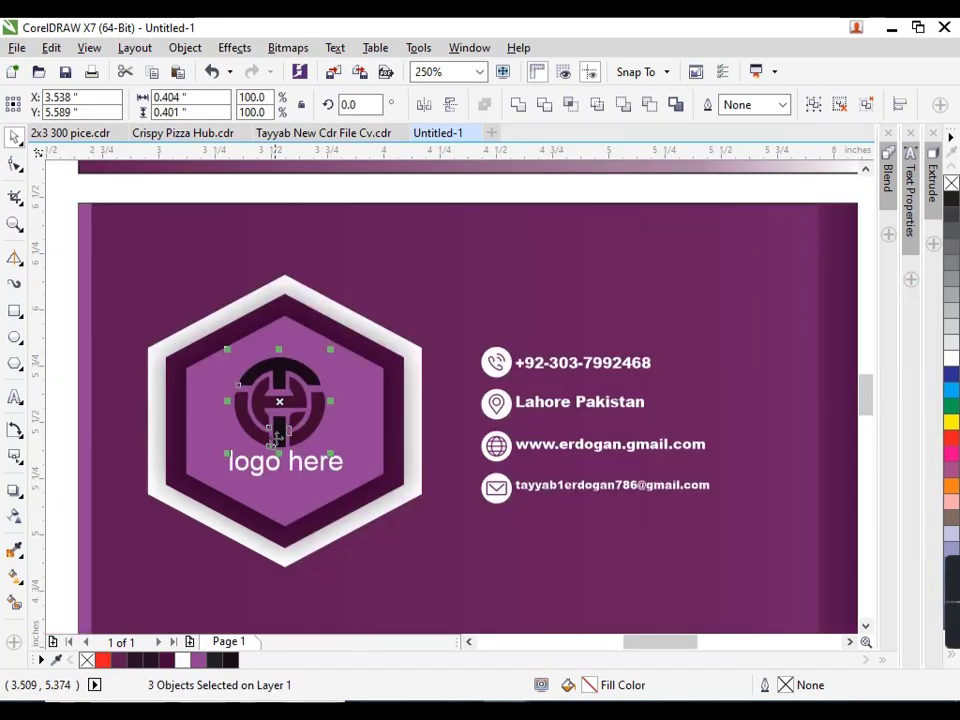
{"action": "left_click_drag", "start_coordinate": [341, 450], "coordinate": [254, 486]}
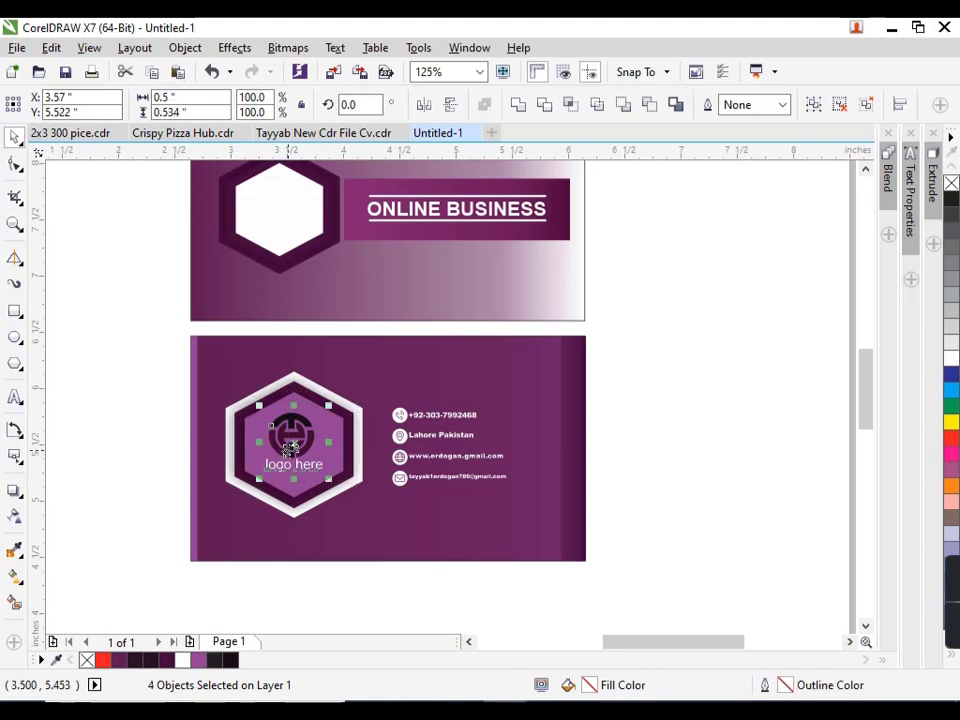
{"action": "left_click_drag", "start_coordinate": [294, 447], "coordinate": [279, 225]}
{"action": "scroll", "coordinate": [280, 222], "scroll_direction": "up", "scroll_amount": 1}
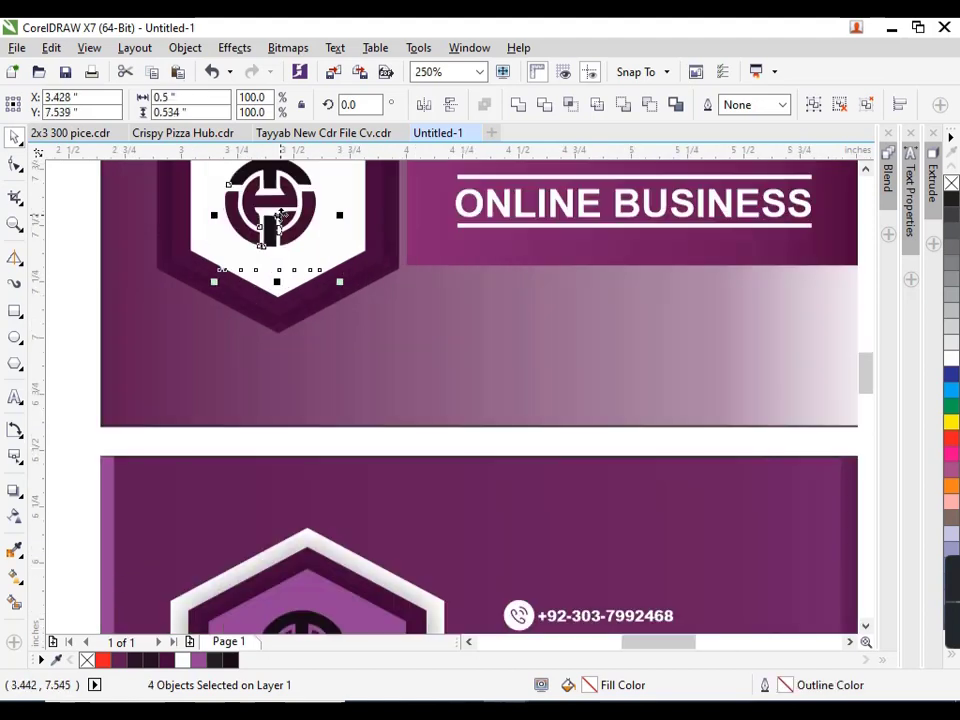
{"action": "left_click_drag", "start_coordinate": [348, 289], "coordinate": [320, 275]}
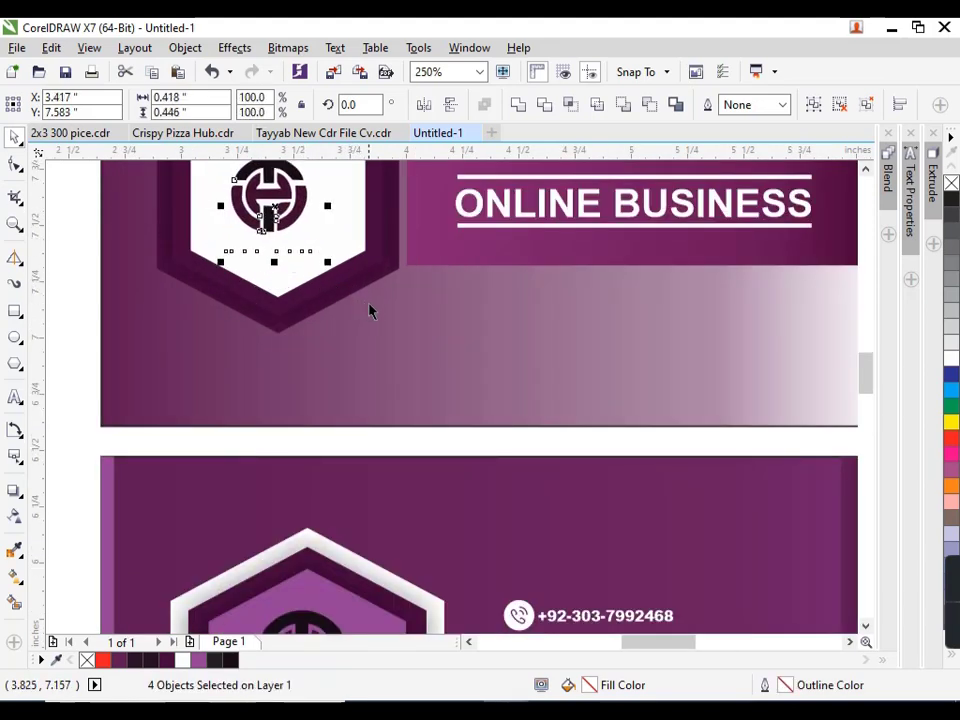
- Centre the copied logo and caption in the white hexagon by moving them a net 0.04 in right and 0.01 in down
{"action": "scroll", "coordinate": [371, 313], "scroll_direction": "down", "scroll_amount": 1}
{"action": "key", "text": "Right"}
{"action": "key", "text": "Right"}
{"action": "key", "text": "Right"}
{"action": "key", "text": "Right"}
{"action": "key", "text": "Right"}
{"action": "key", "text": "Right"}
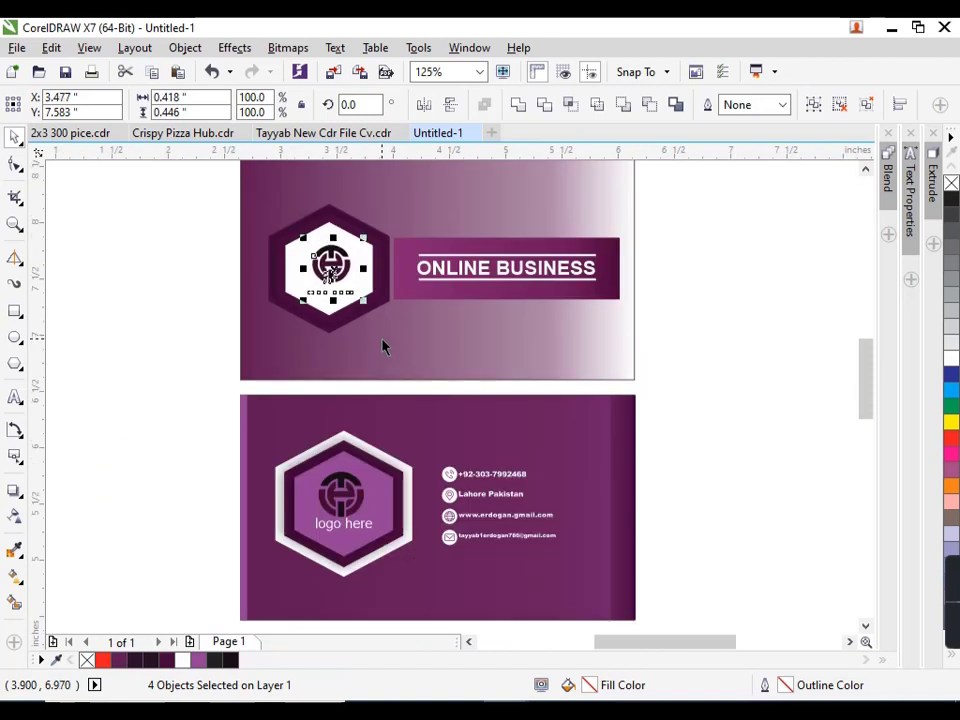
{"action": "key", "text": "Left"}
{"action": "key", "text": "Left"}
{"action": "key", "text": "Down"}
{"action": "left_click", "coordinate": [168, 333]}
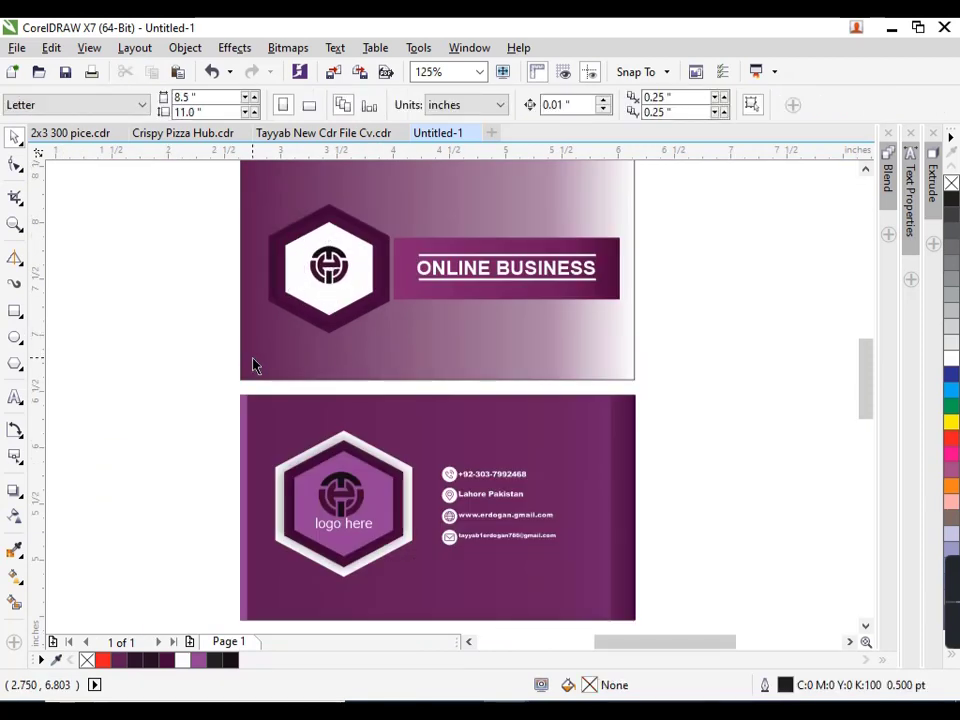
- Duplicate the lower card's dark gradient edge strip as a narrow strip about 0.04 in wide along its inner edge
{"action": "key", "text": "F4"}
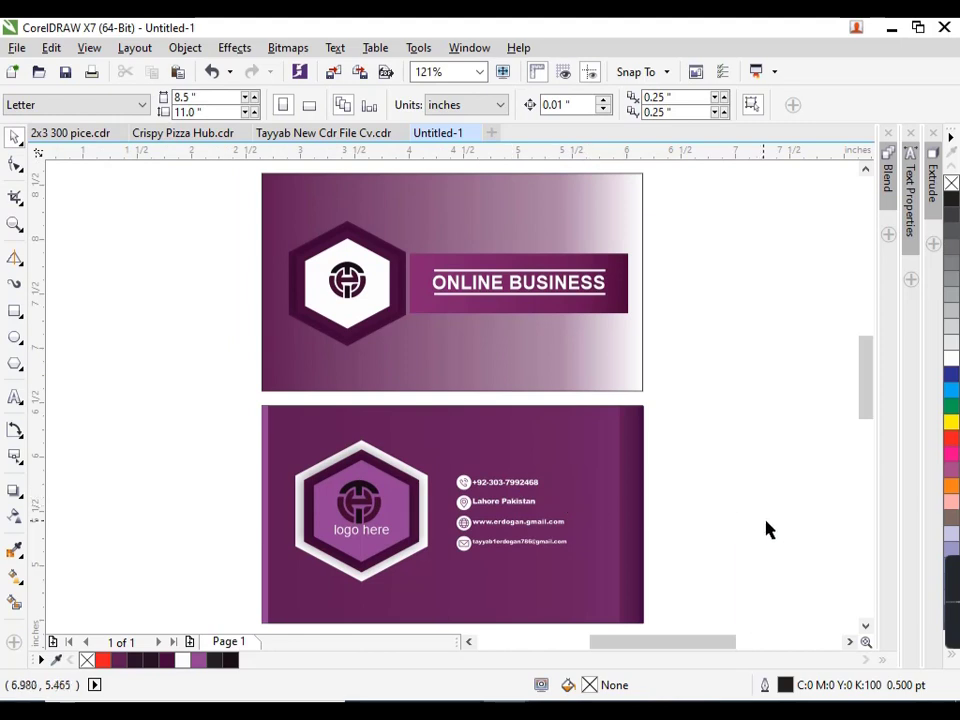
{"action": "left_click", "coordinate": [639, 549]}
{"action": "scroll", "coordinate": [639, 555], "scroll_direction": "up", "scroll_amount": 2}
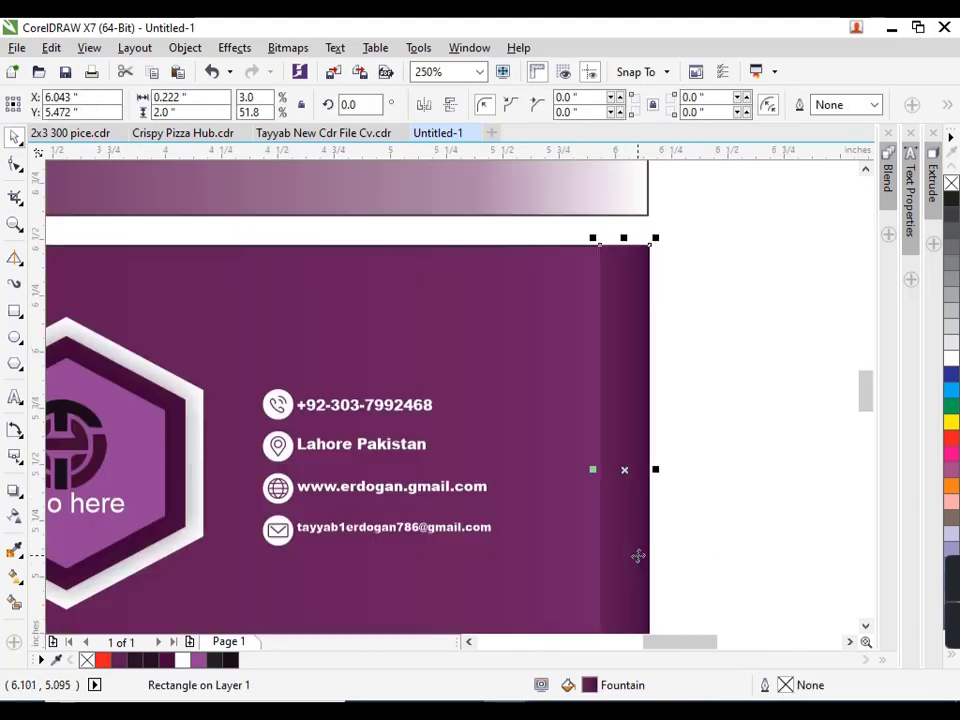
{"action": "left_click_drag", "start_coordinate": [656, 470], "coordinate": [616, 469]}
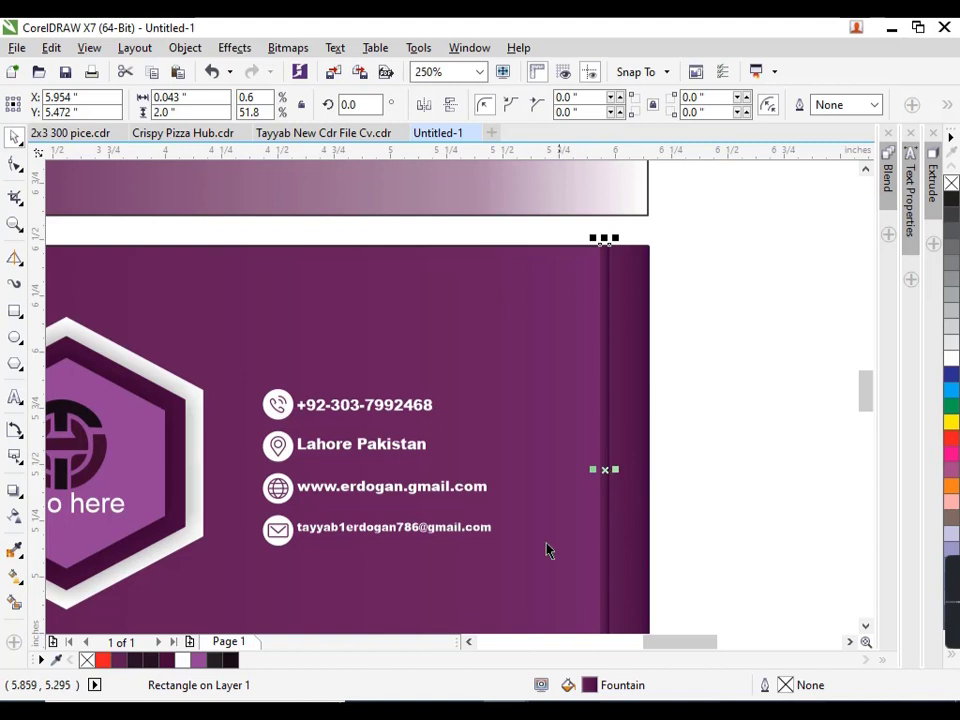
- Fill the narrow strip with white and give it a light purple hairline outline
{"action": "left_click", "coordinate": [182, 660]}
{"action": "right_click", "coordinate": [103, 660]}
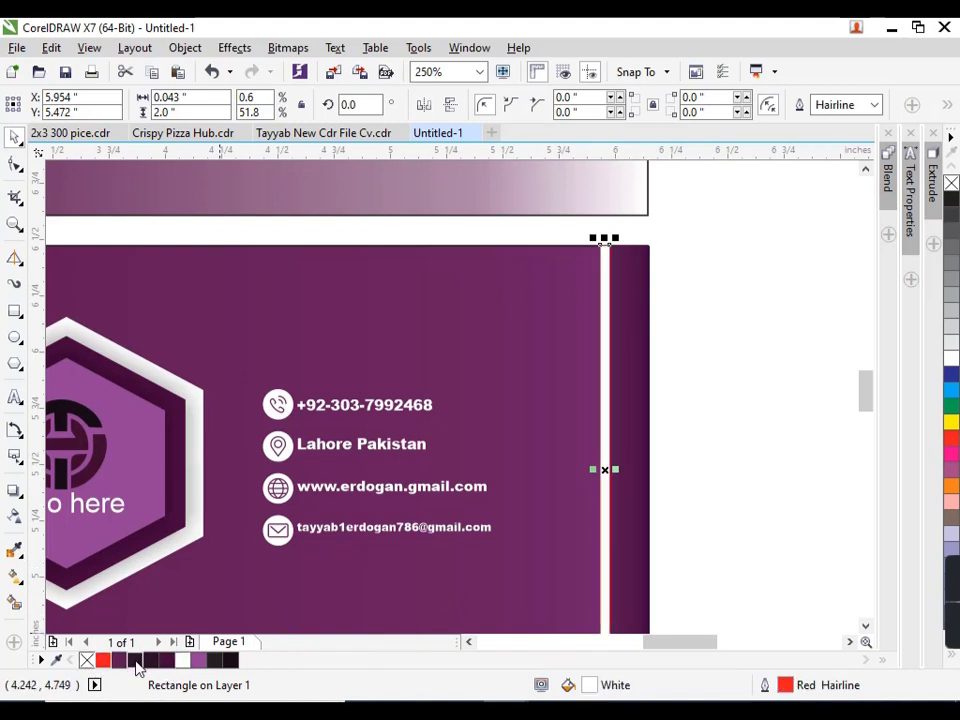
{"action": "right_click", "coordinate": [198, 660]}
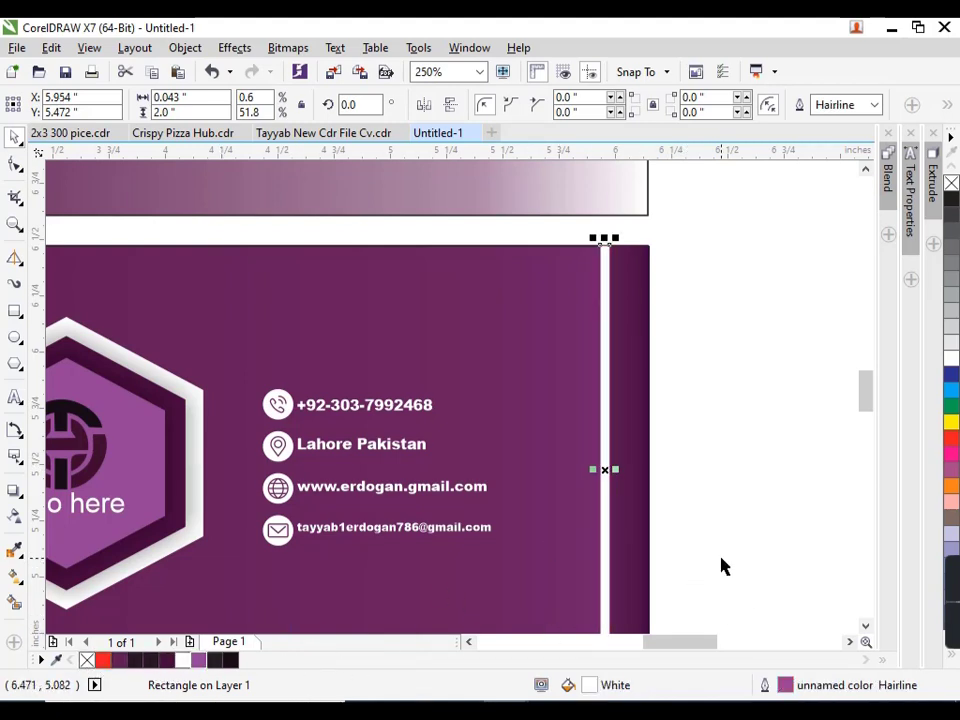
{"action": "left_click", "coordinate": [718, 505]}
{"action": "scroll", "coordinate": [640, 420], "scroll_direction": "down", "scroll_amount": 2}
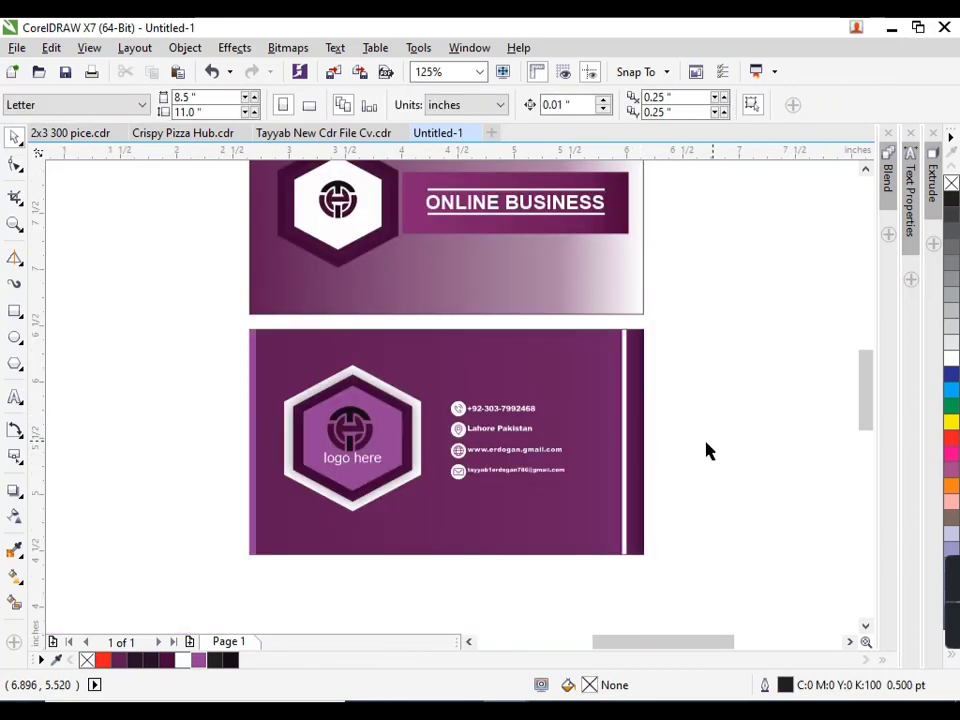